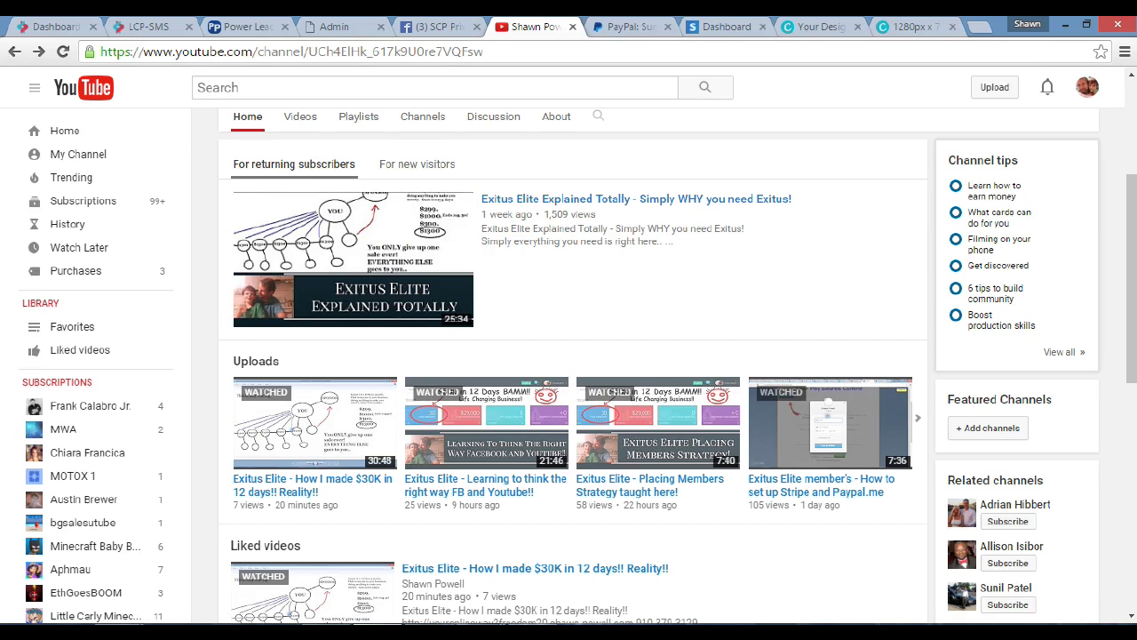
# Scroll up and down through the YouTube channel's uploads.
pyautogui.scroll(3, 742, 347)
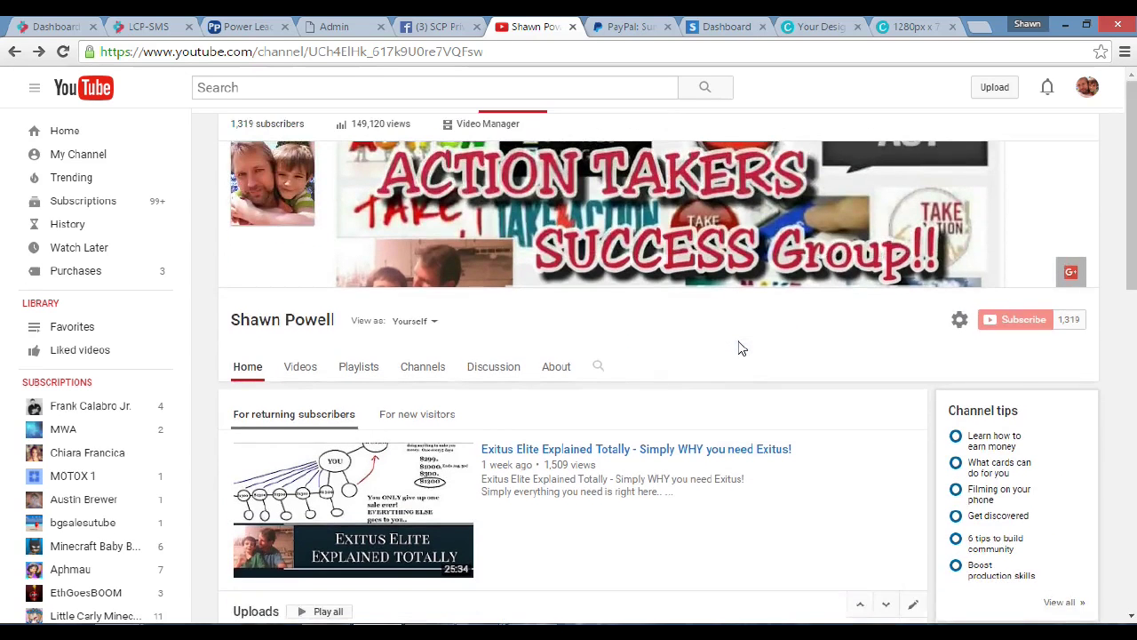
pyautogui.scroll(-4, 742, 346)
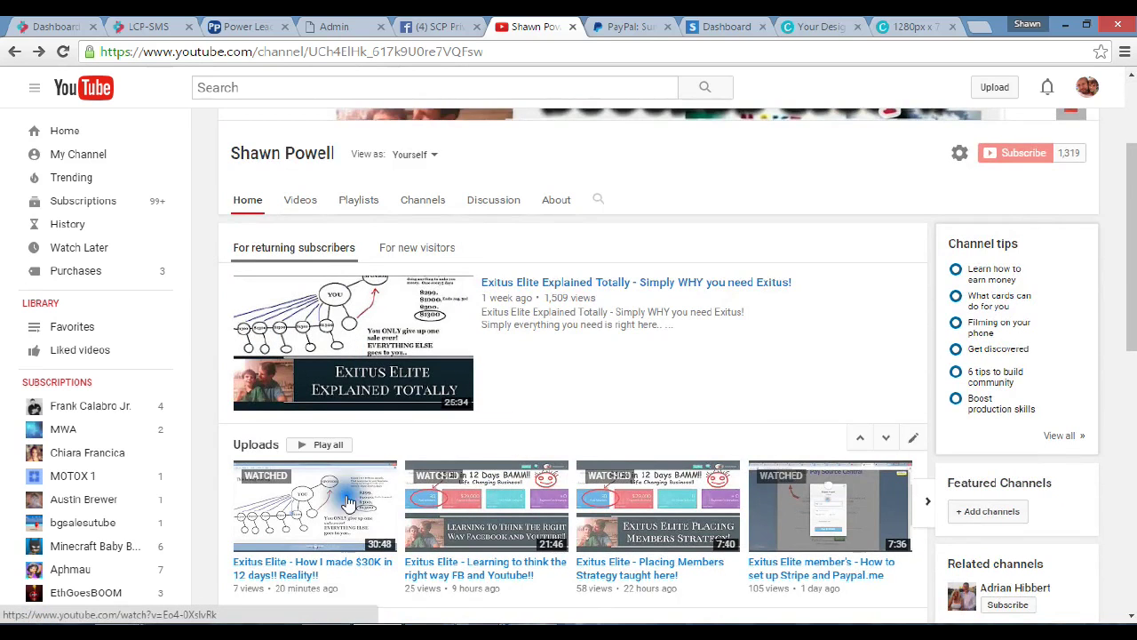
pyautogui.scroll(-2, 380, 516)
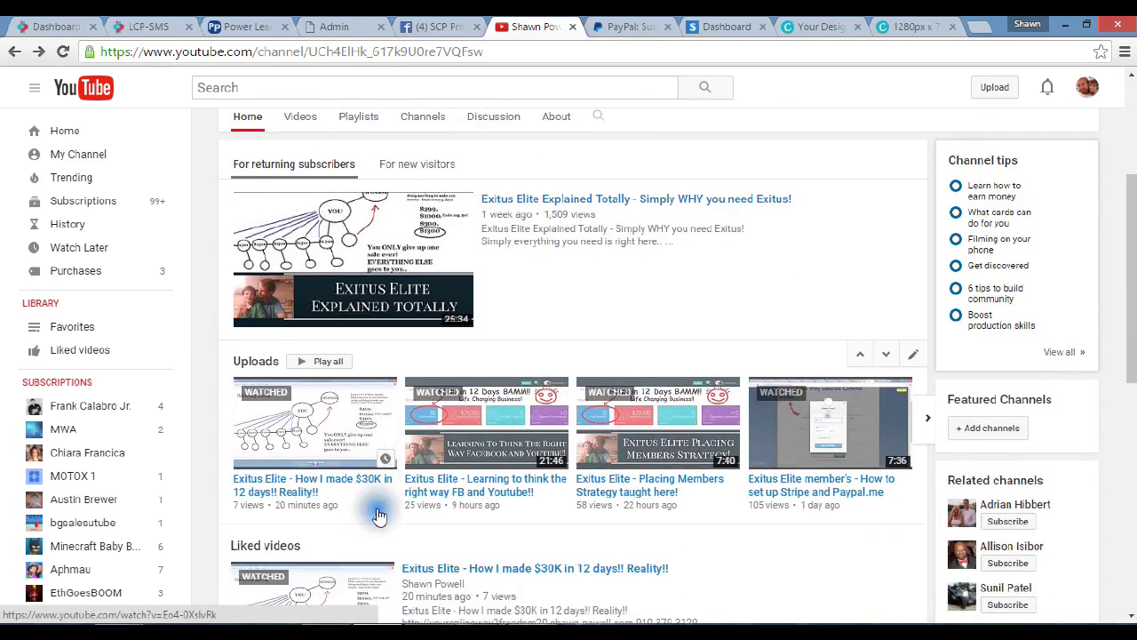
pyautogui.scroll(-10, 379, 515)
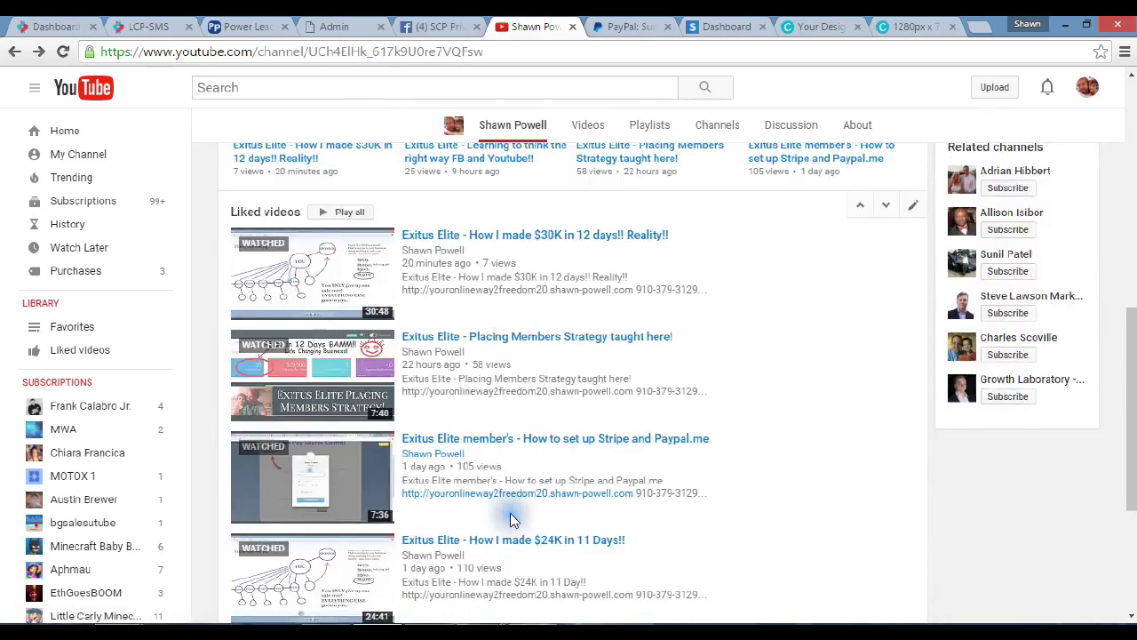
pyautogui.scroll(-2, 508, 521)
pyautogui.scroll(4, 583, 396)
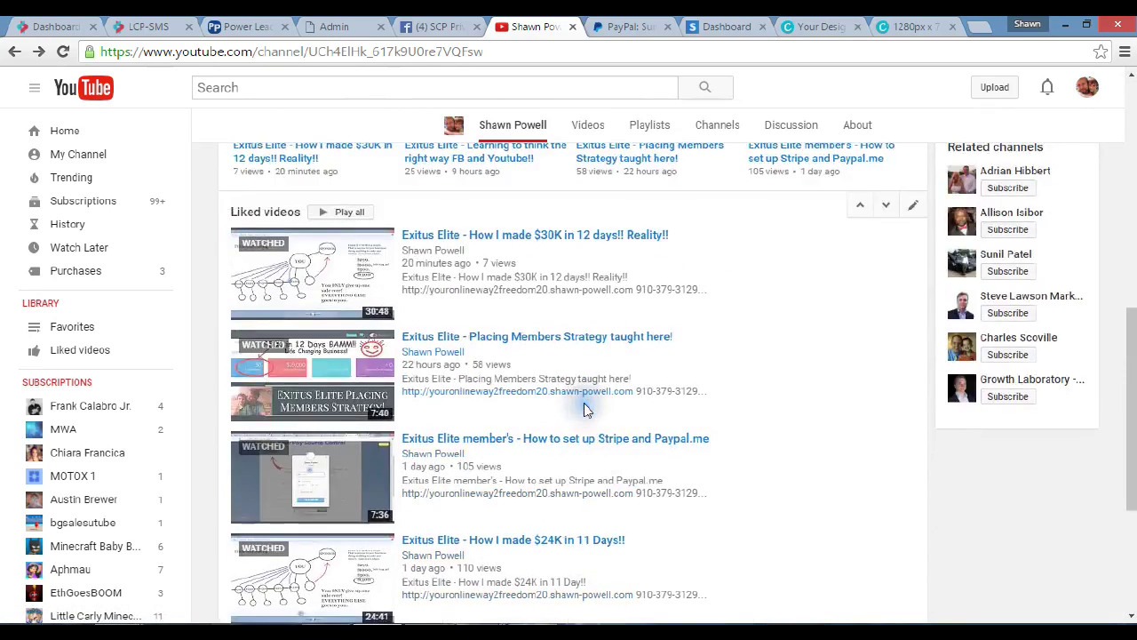
pyautogui.scroll(9, 586, 408)
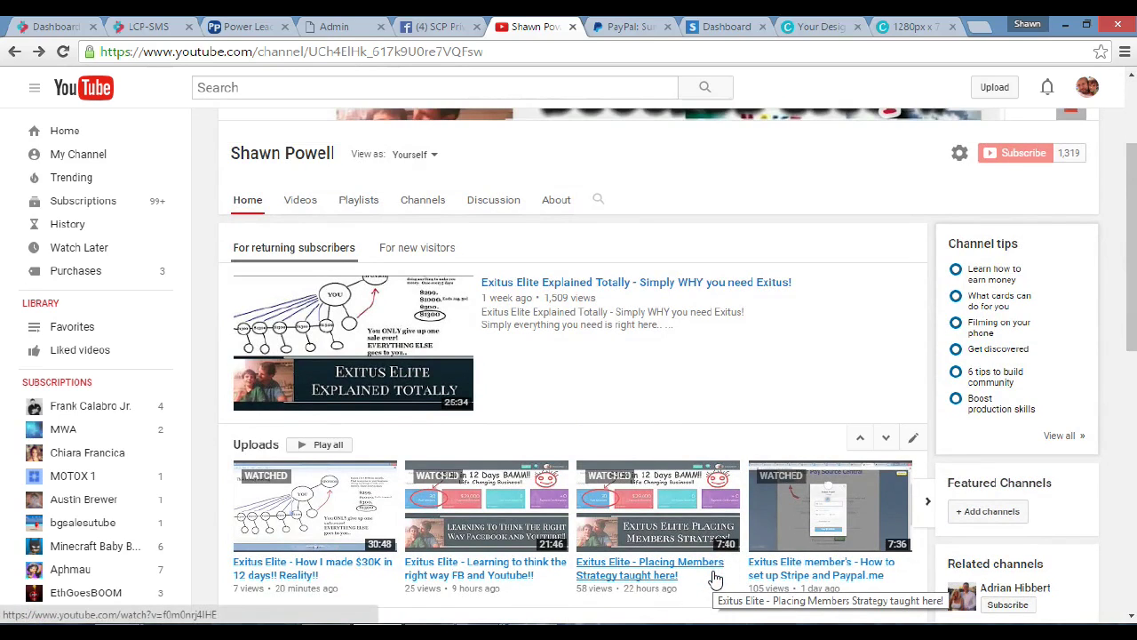
# Check the upload titles, then switch to Canva's Create a design page.
pyautogui.click(715, 576)
pyautogui.click(716, 575)
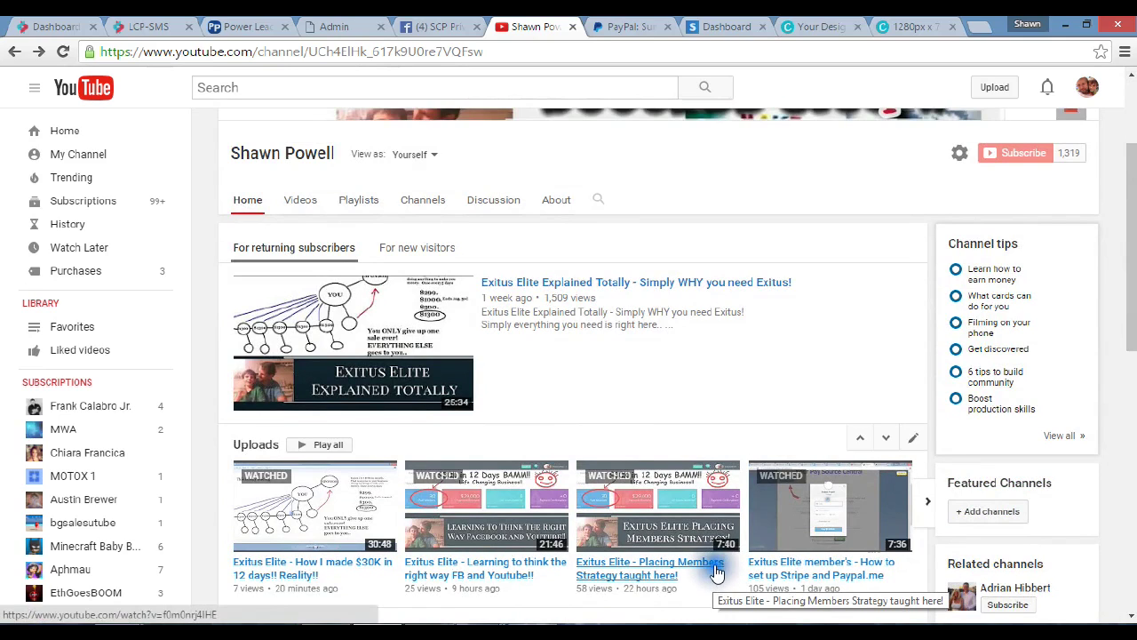
pyautogui.click(653, 411)
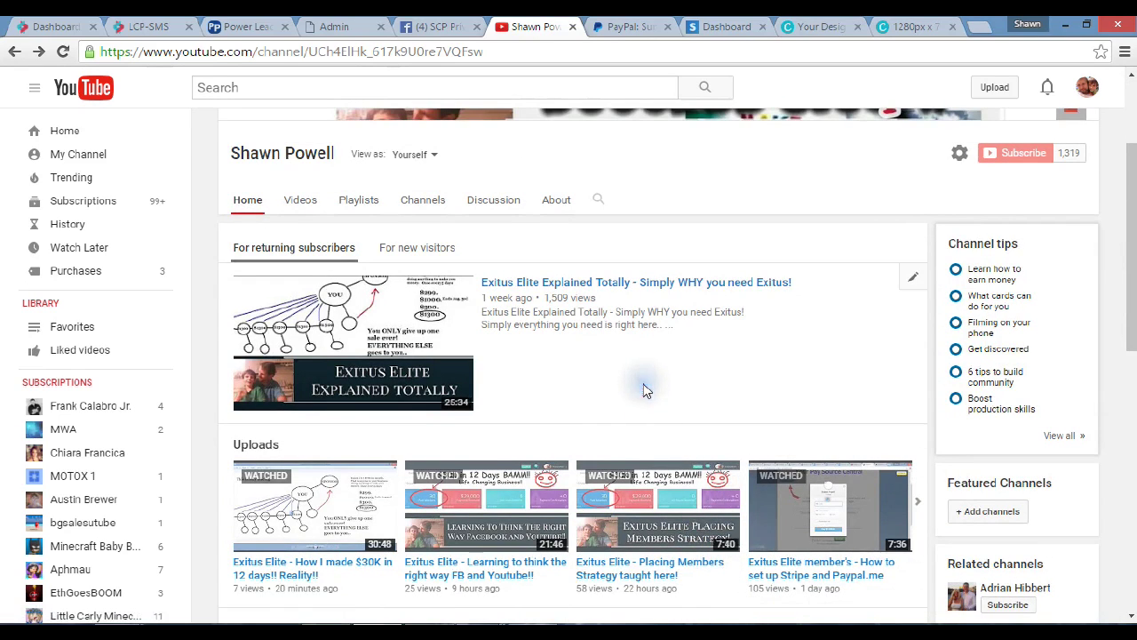
pyautogui.click(828, 27)
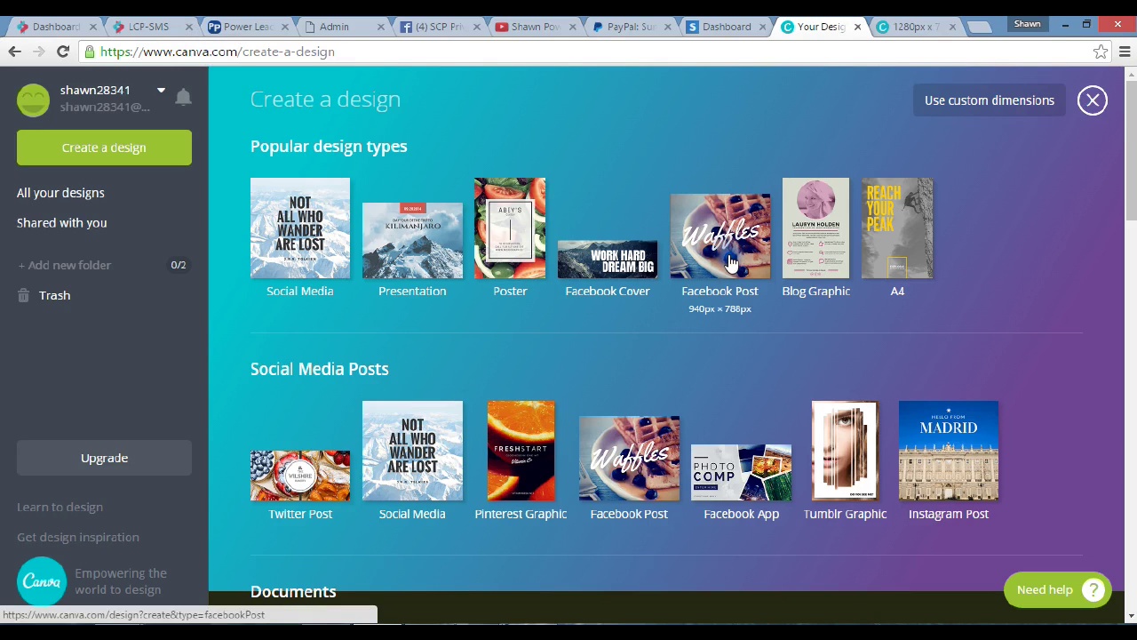
pyautogui.click(775, 347)
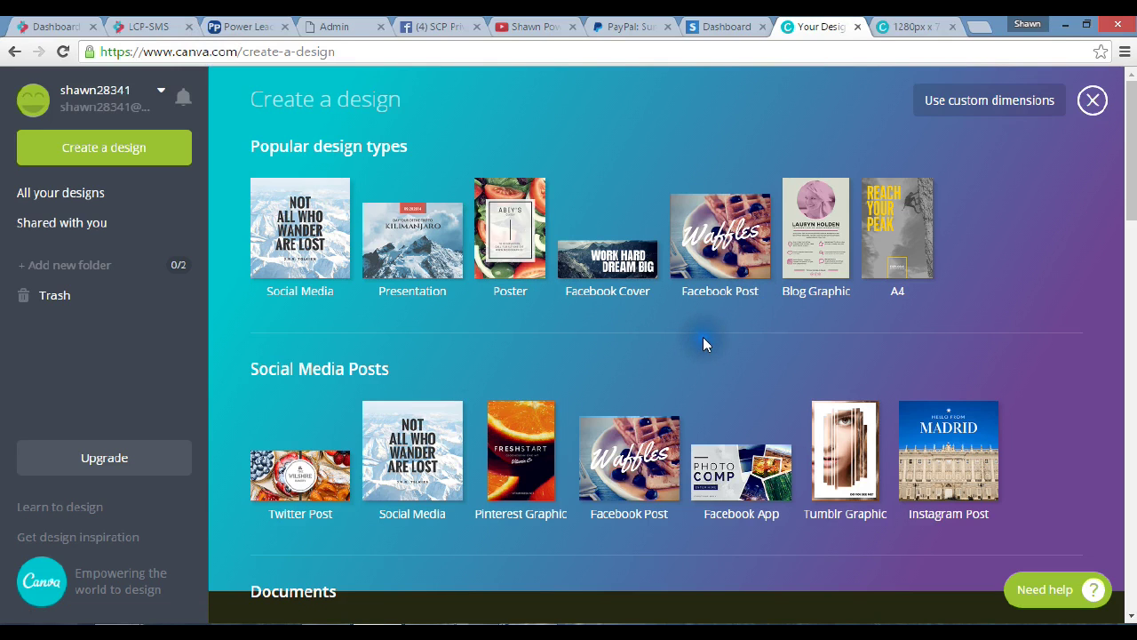
pyautogui.scroll(-5, 702, 338)
pyautogui.scroll(-4, 704, 343)
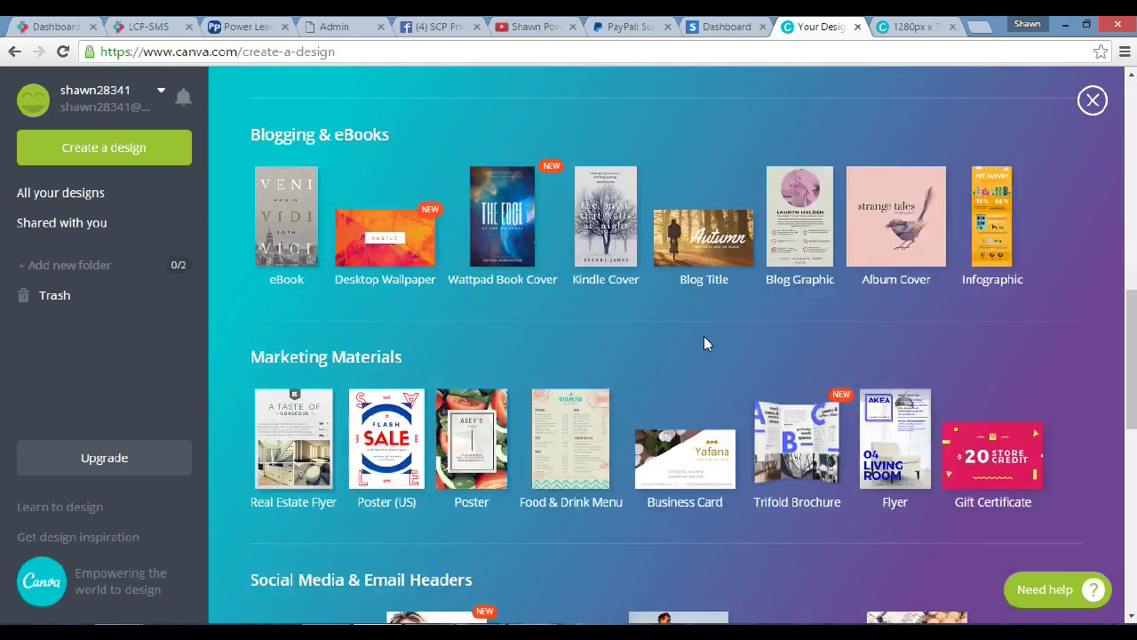
pyautogui.scroll(-3, 705, 343)
pyautogui.scroll(-4, 703, 343)
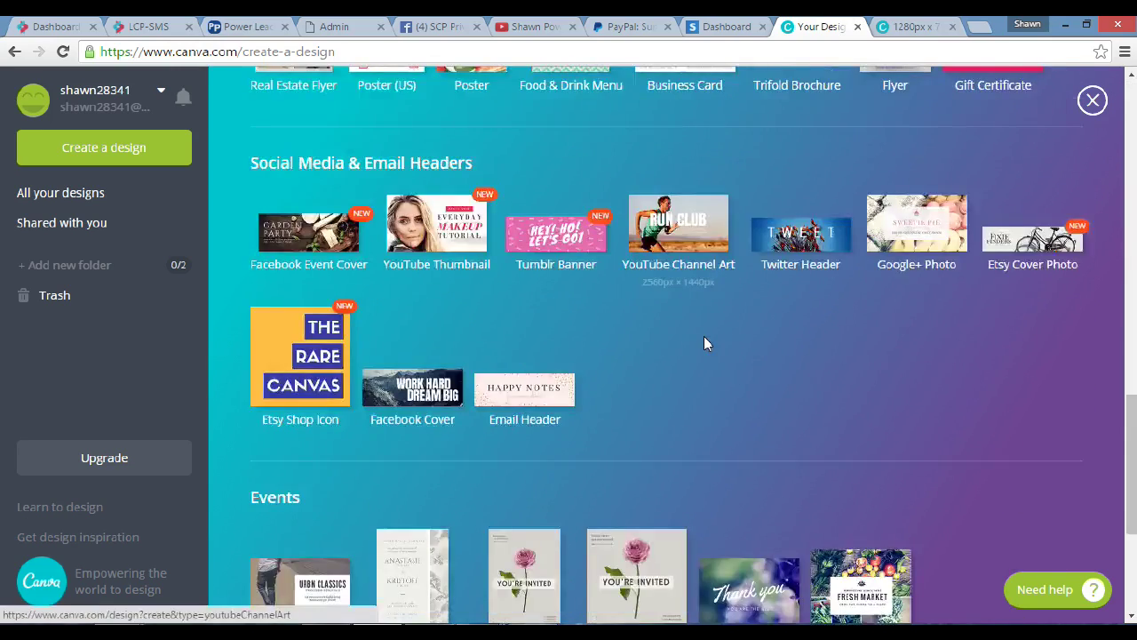
pyautogui.scroll(-1, 703, 343)
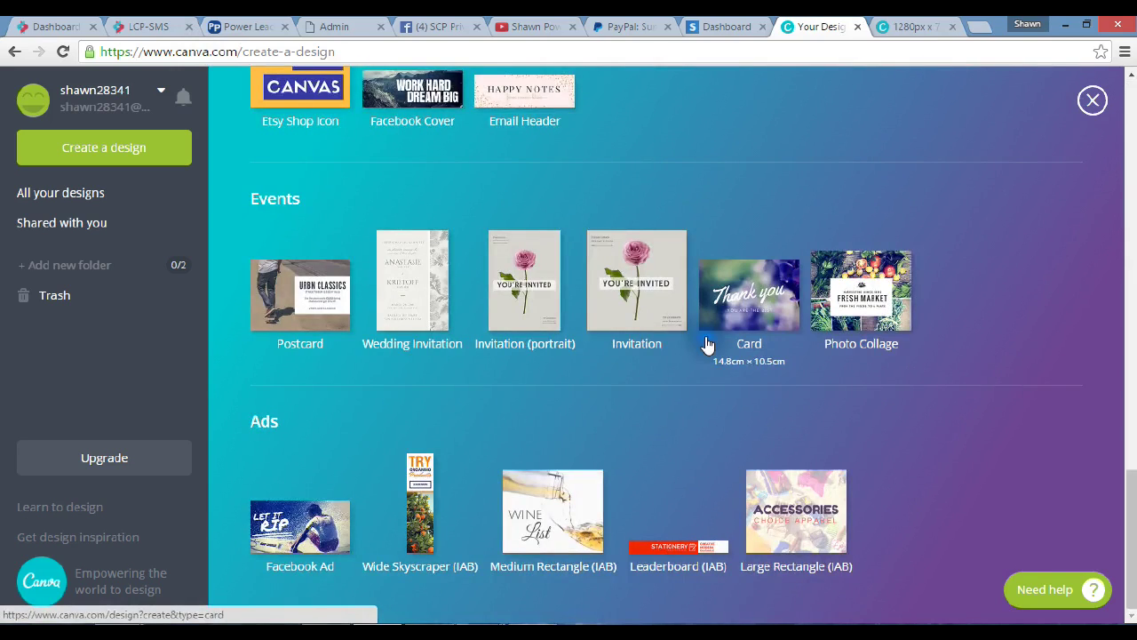
pyautogui.scroll(1, 706, 345)
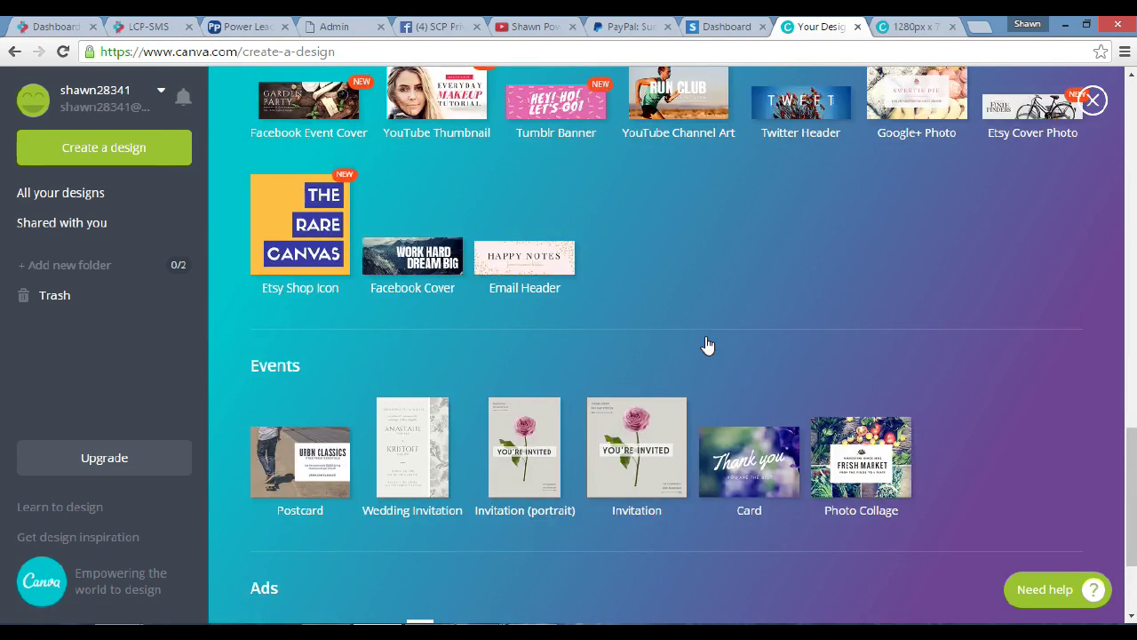
pyautogui.scroll(2, 705, 348)
pyautogui.scroll(9, 708, 344)
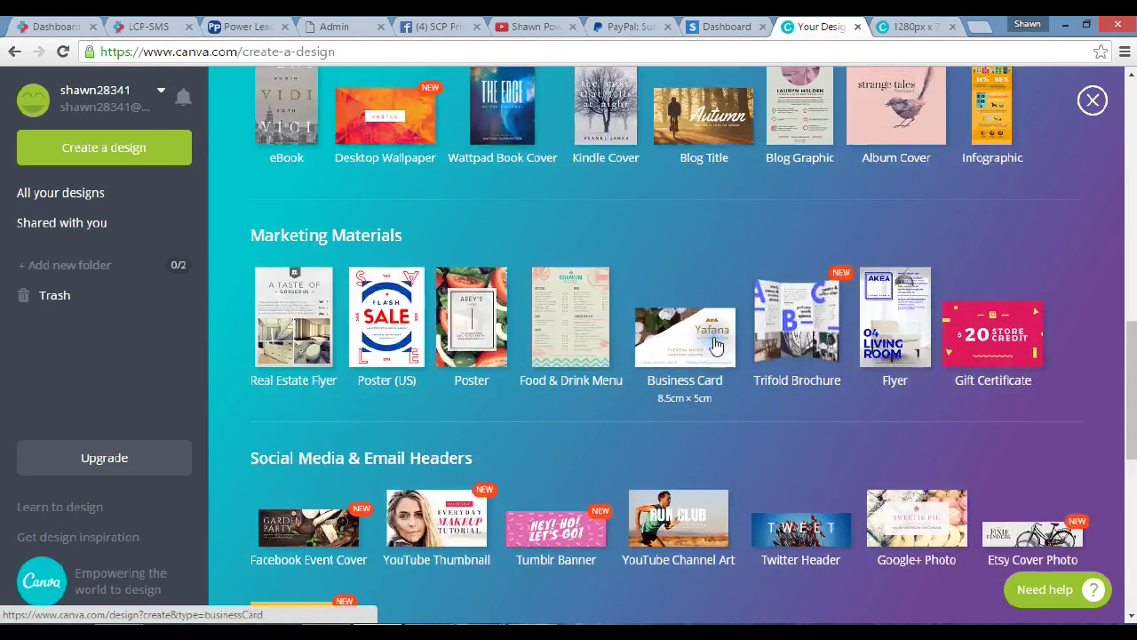
pyautogui.scroll(3, 726, 338)
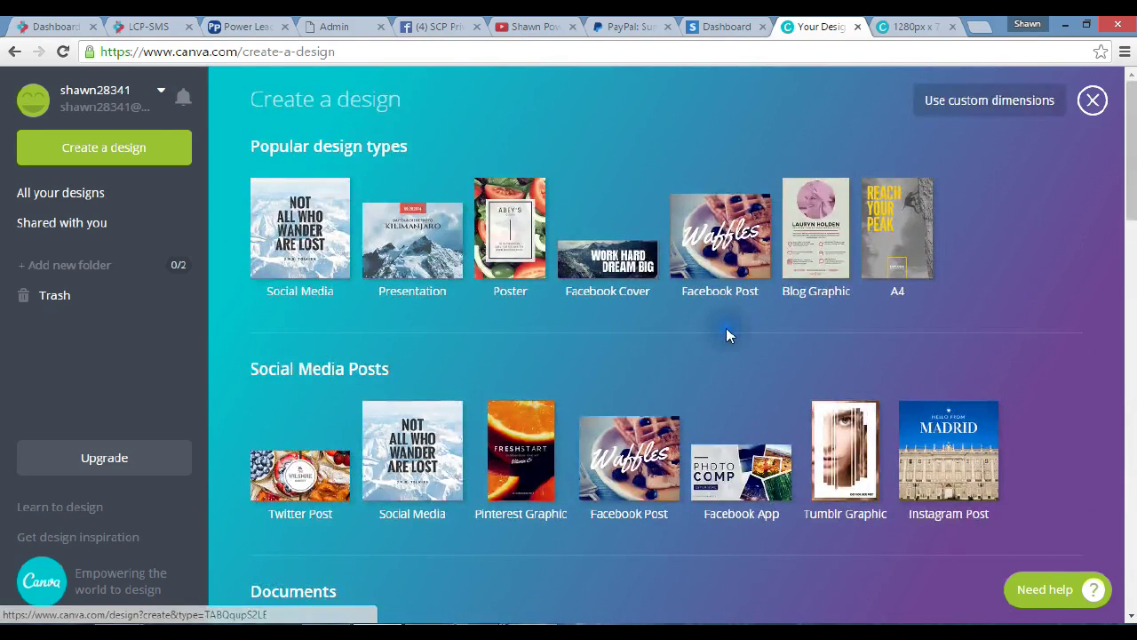
pyautogui.click(975, 113)
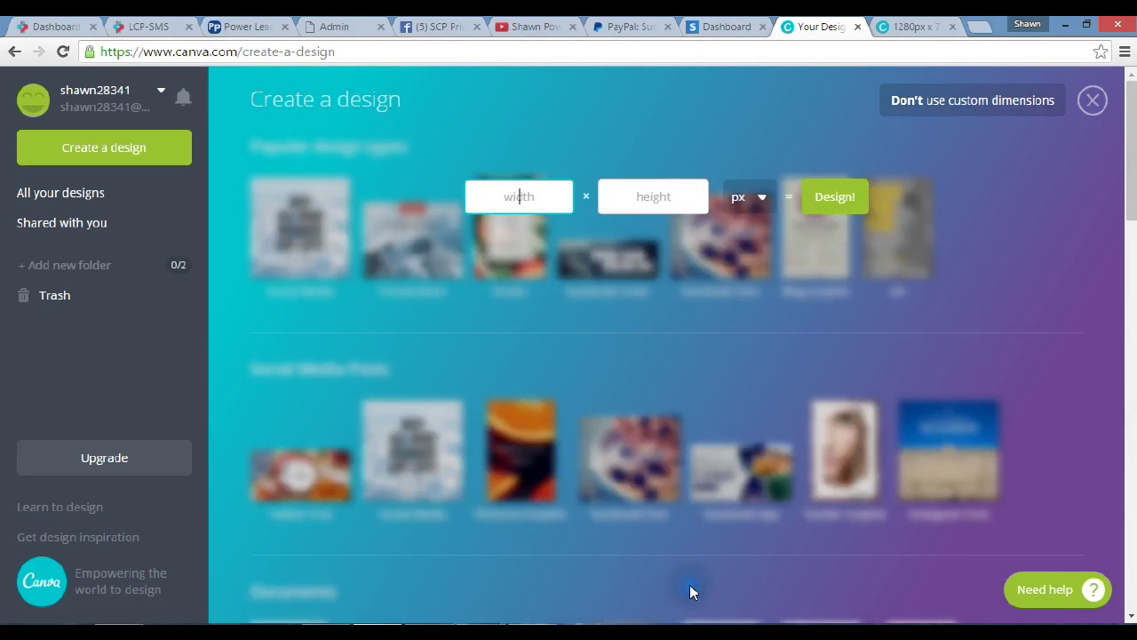
pyautogui.write('1280')
pyautogui.click(678, 203)
pyautogui.write('720')
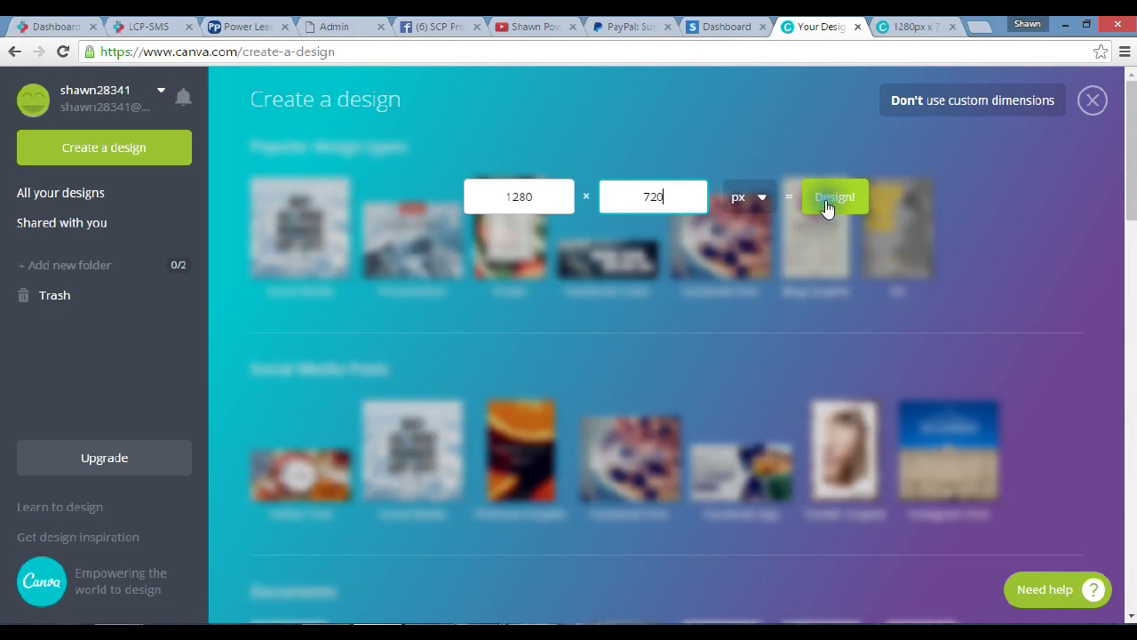
pyautogui.click(1057, 141)
pyautogui.click(1092, 102)
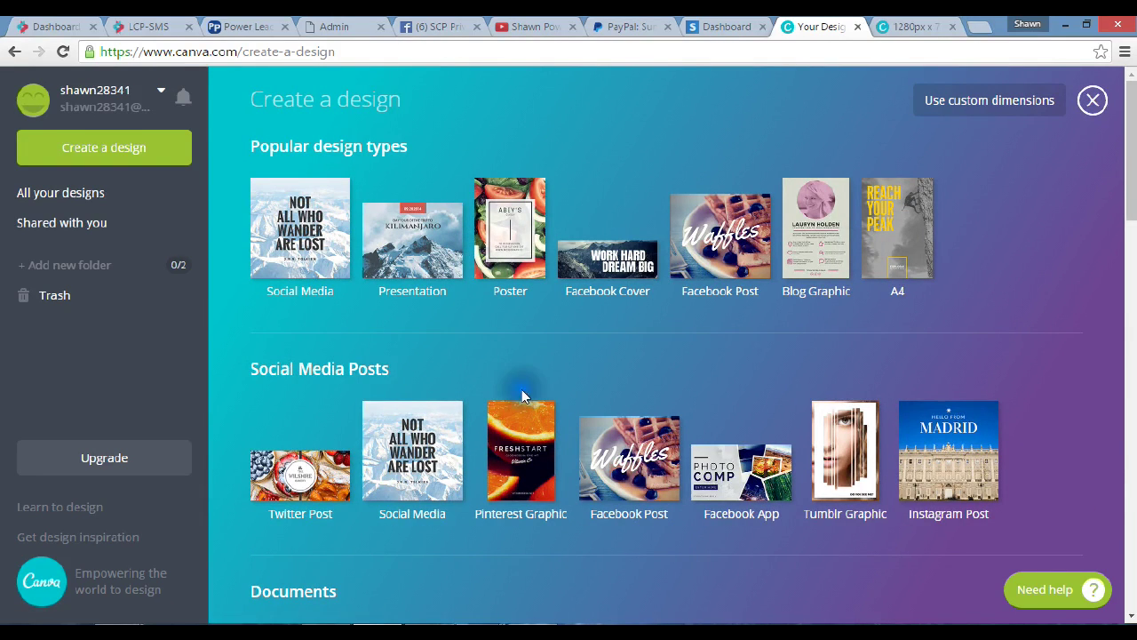
# Return to the '$30K In 12 Days' thumbnail design and list the uploaded images.
pyautogui.click(903, 27)
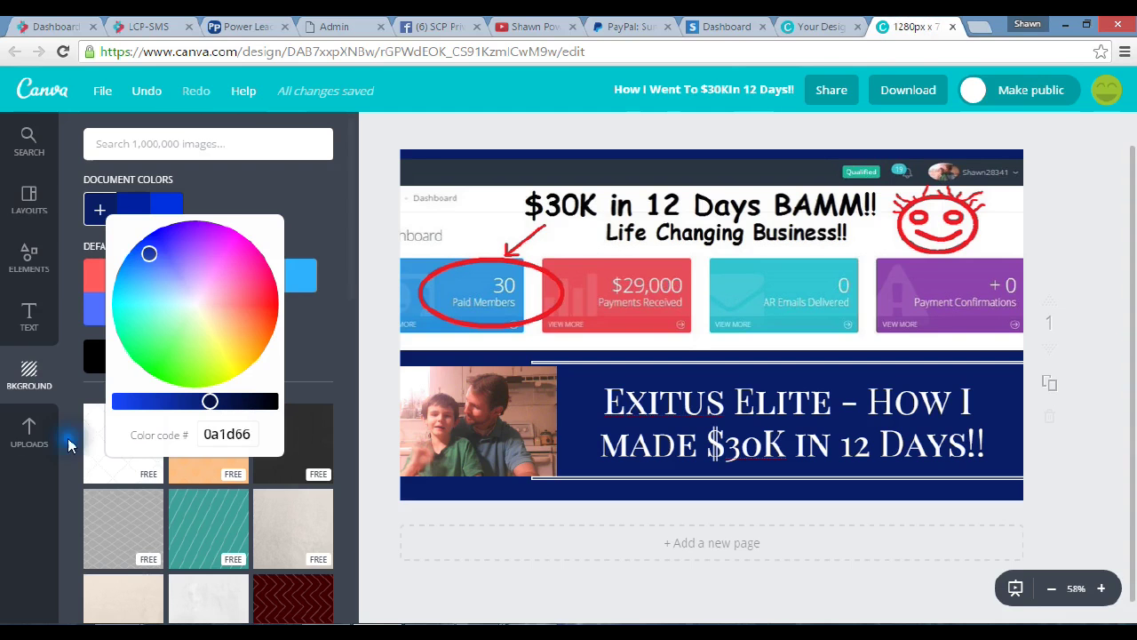
pyautogui.click(32, 441)
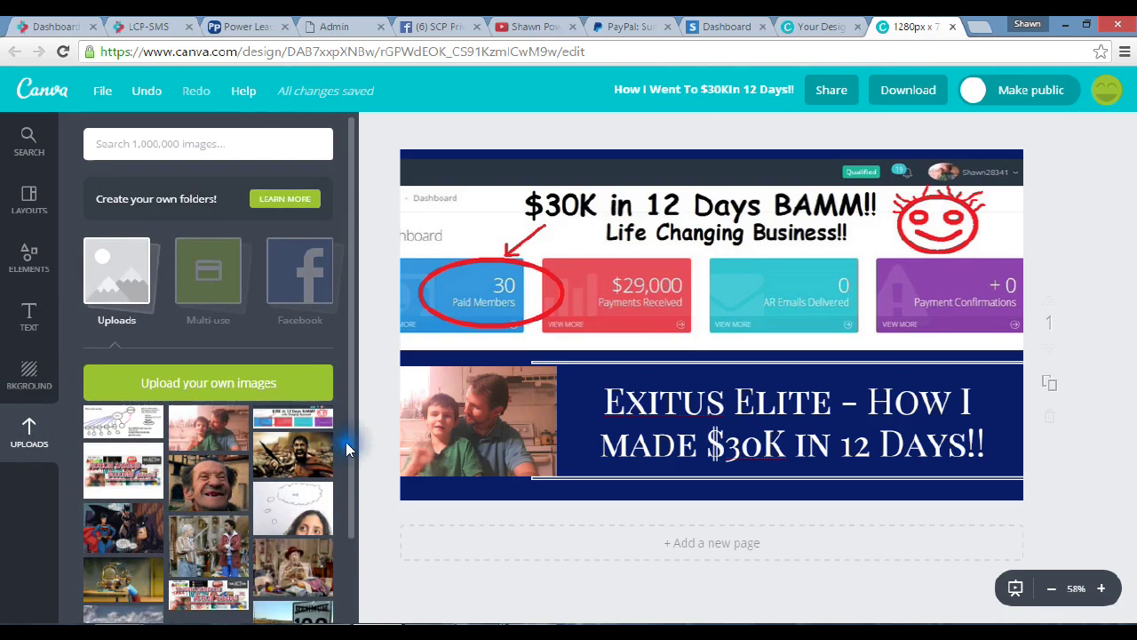
pyautogui.scroll(-1, 351, 466)
pyautogui.scroll(-1, 352, 466)
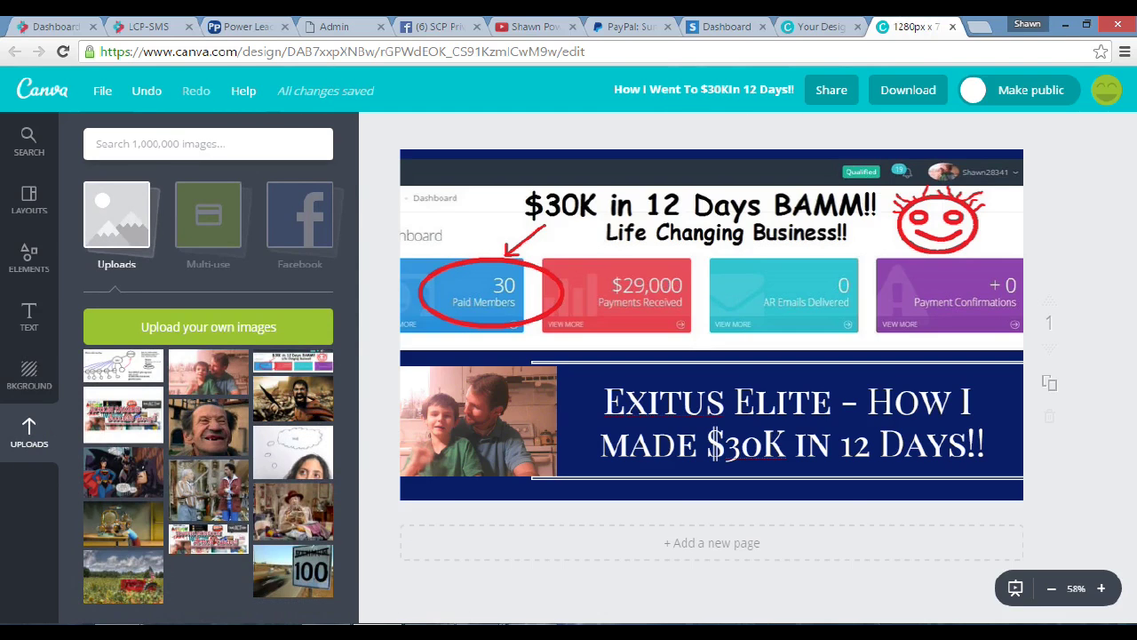
# View the 'This is Eitus!!!' photo maximized in Windows Photo Viewer.
pyautogui.click(769, 547)
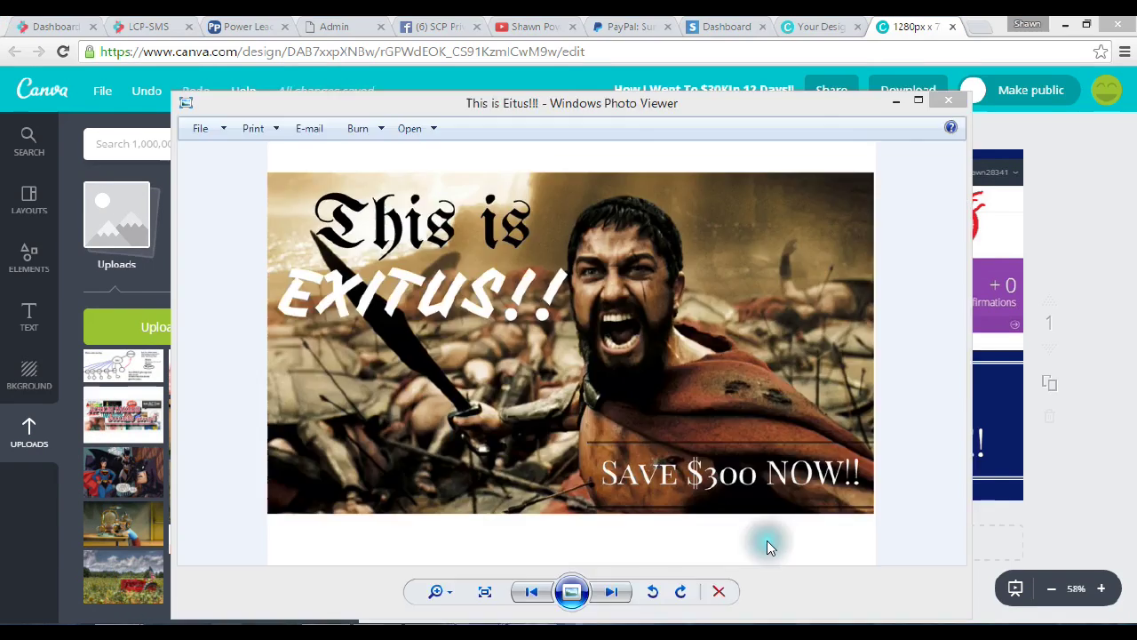
pyautogui.scroll(1, 794, 389)
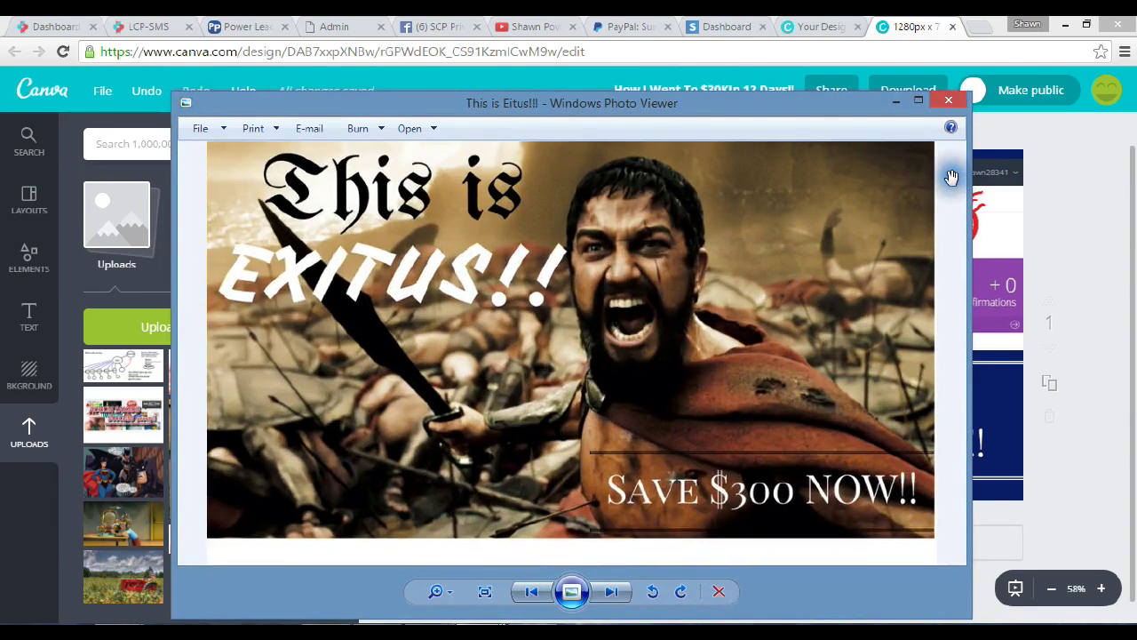
pyautogui.click(919, 100)
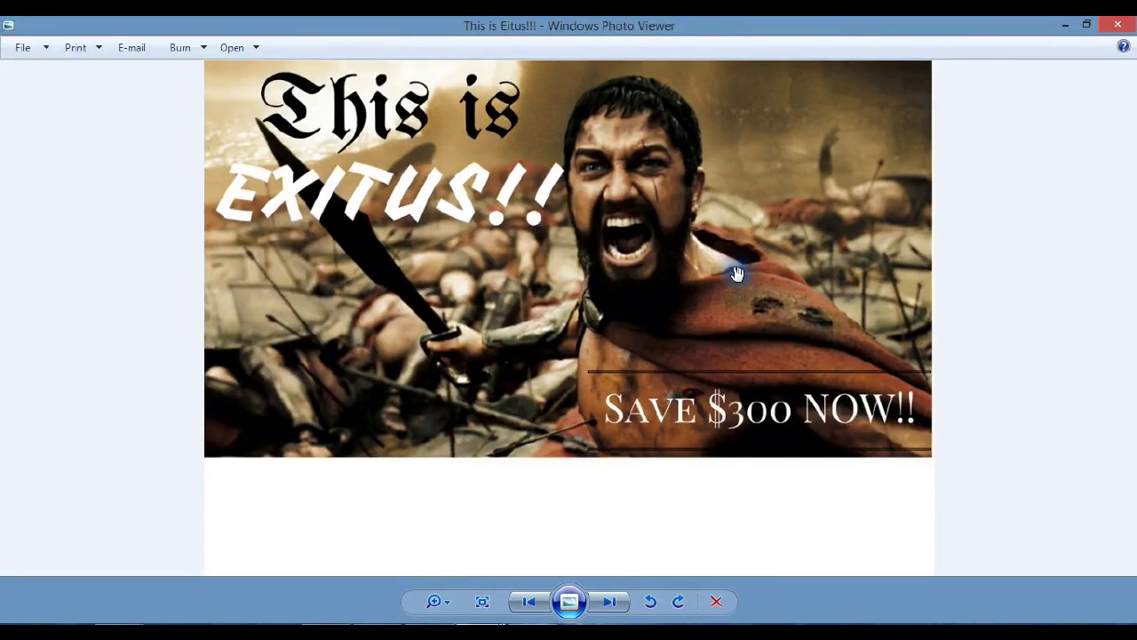
pyautogui.scroll(1, 741, 278)
pyautogui.scroll(-1, 742, 277)
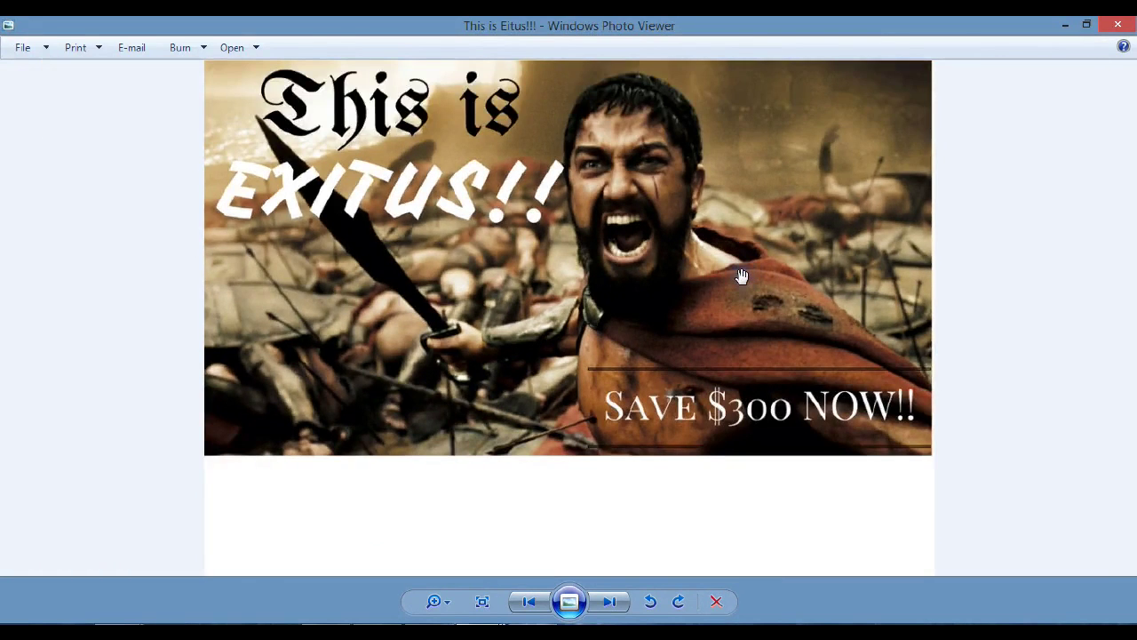
pyautogui.scroll(-1, 742, 276)
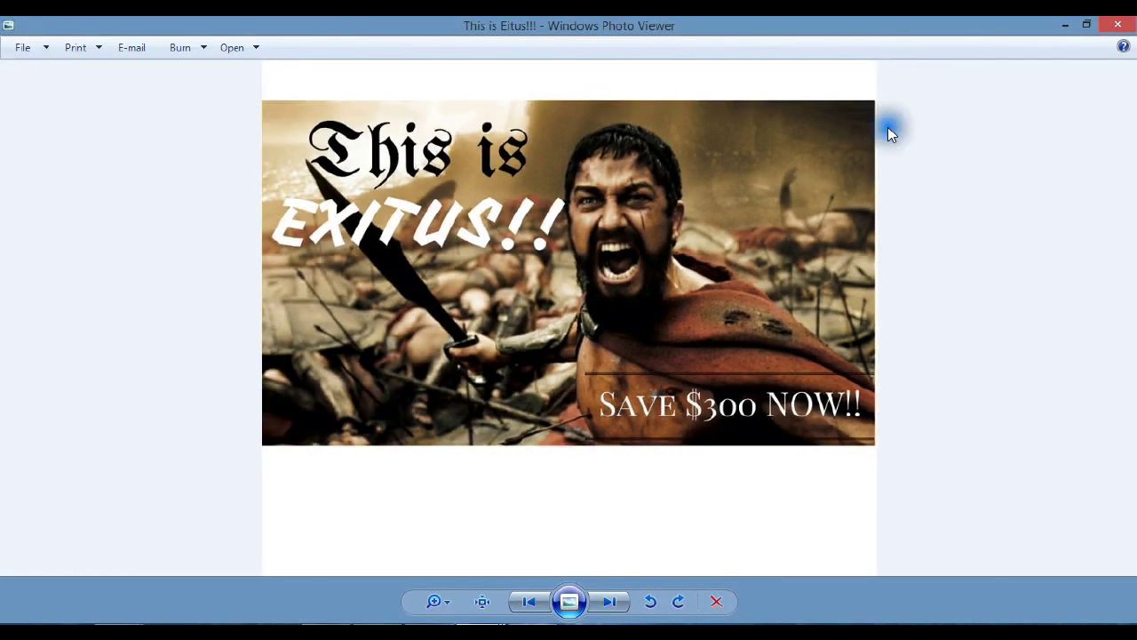
# Restore and close that photo, then view and minimize the Spartan 'This is EXITUS!!' picture.
pyautogui.click(1085, 28)
pyautogui.scroll(1, 702, 343)
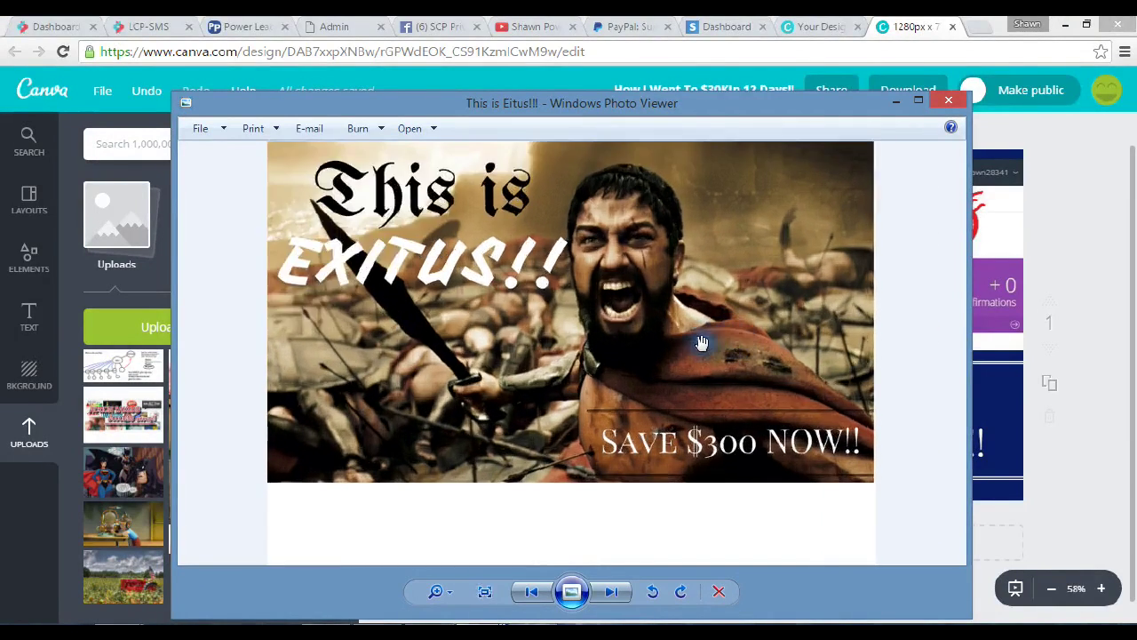
pyautogui.scroll(1, 694, 380)
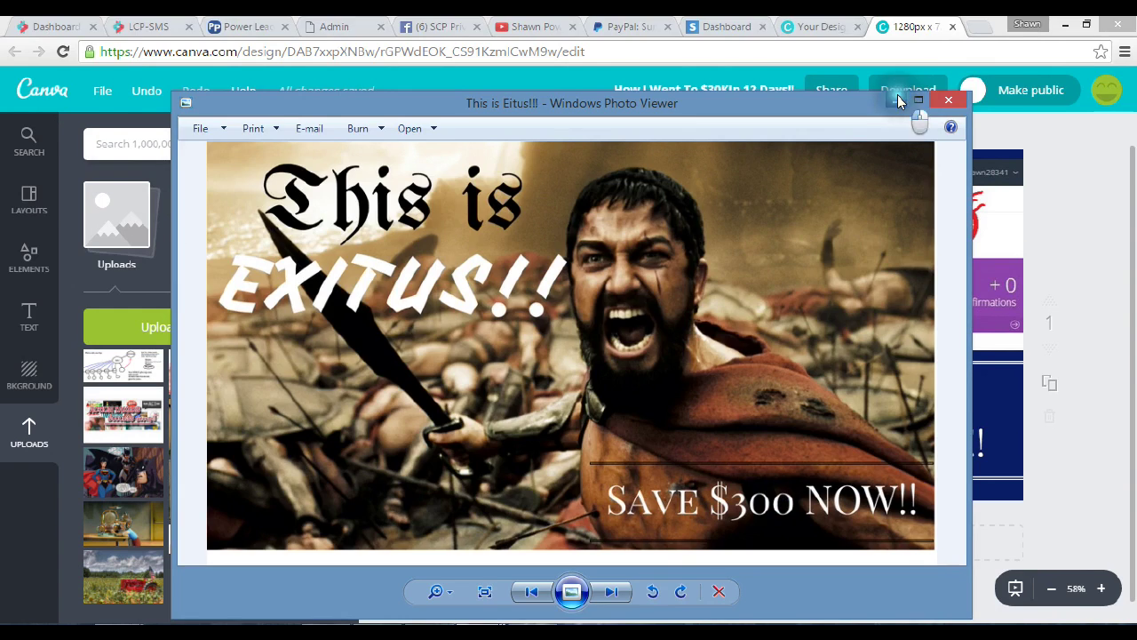
pyautogui.click(948, 99)
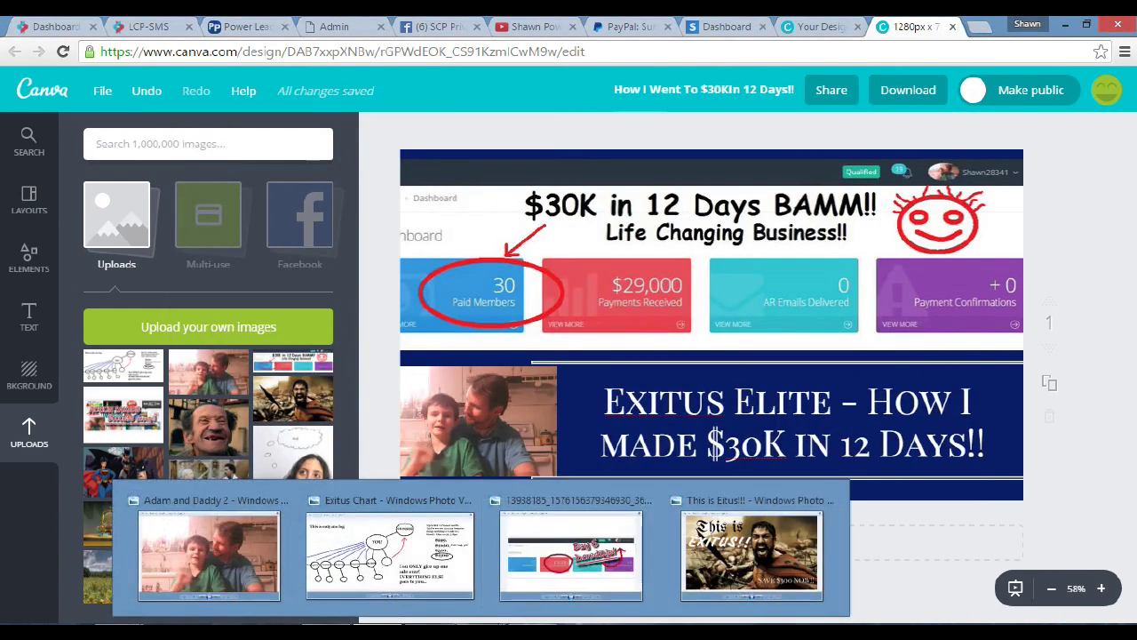
pyautogui.click(734, 558)
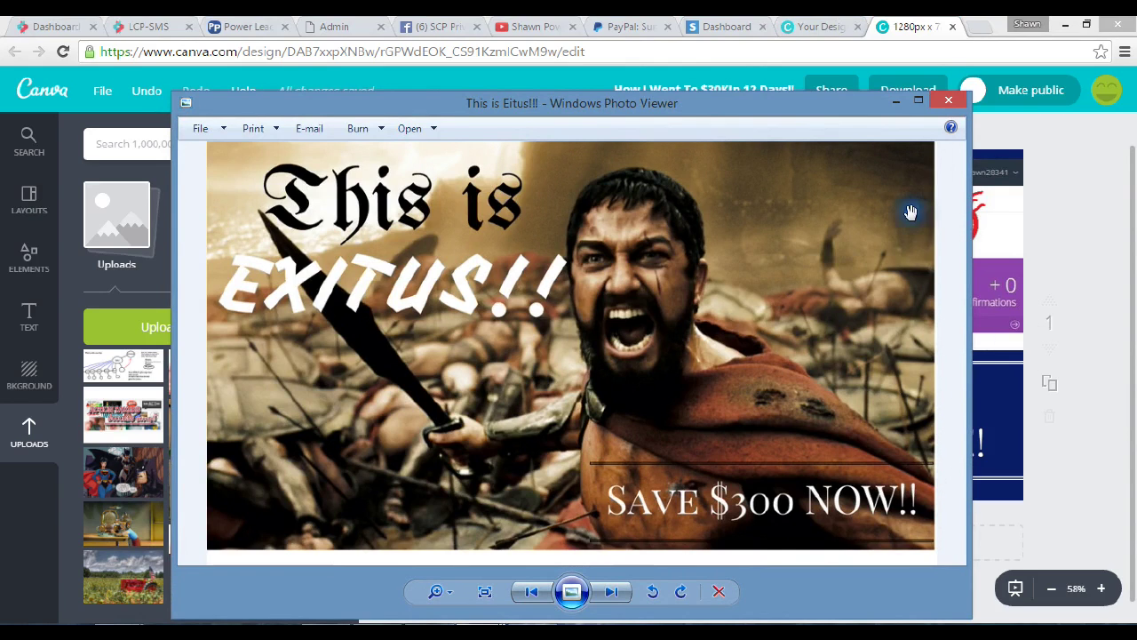
pyautogui.click(896, 102)
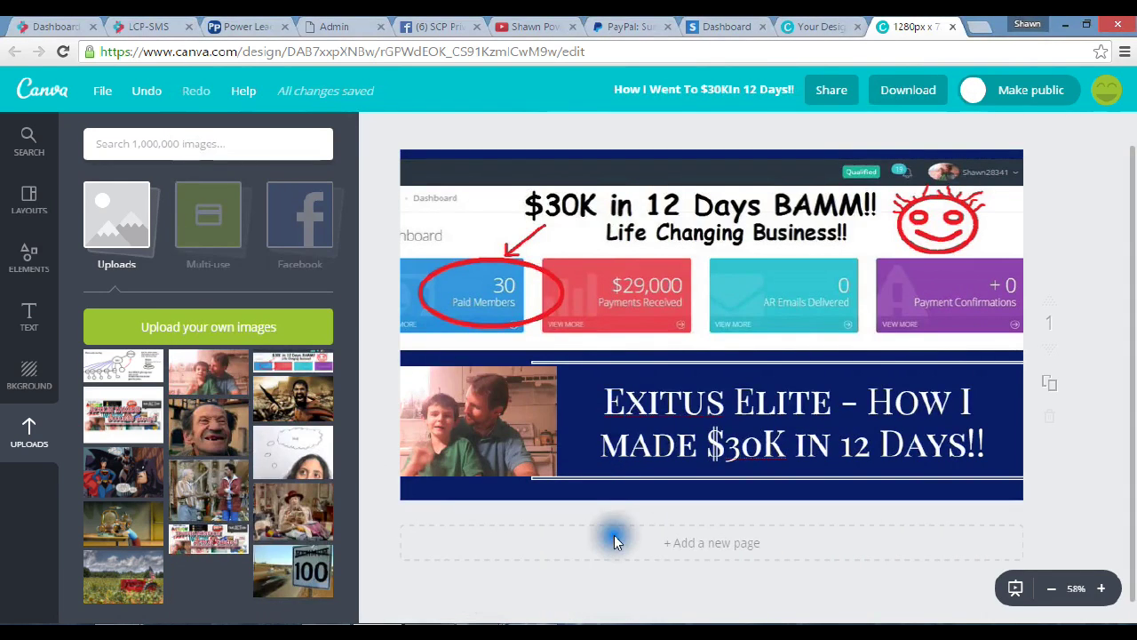
pyautogui.moveTo(481, 632)
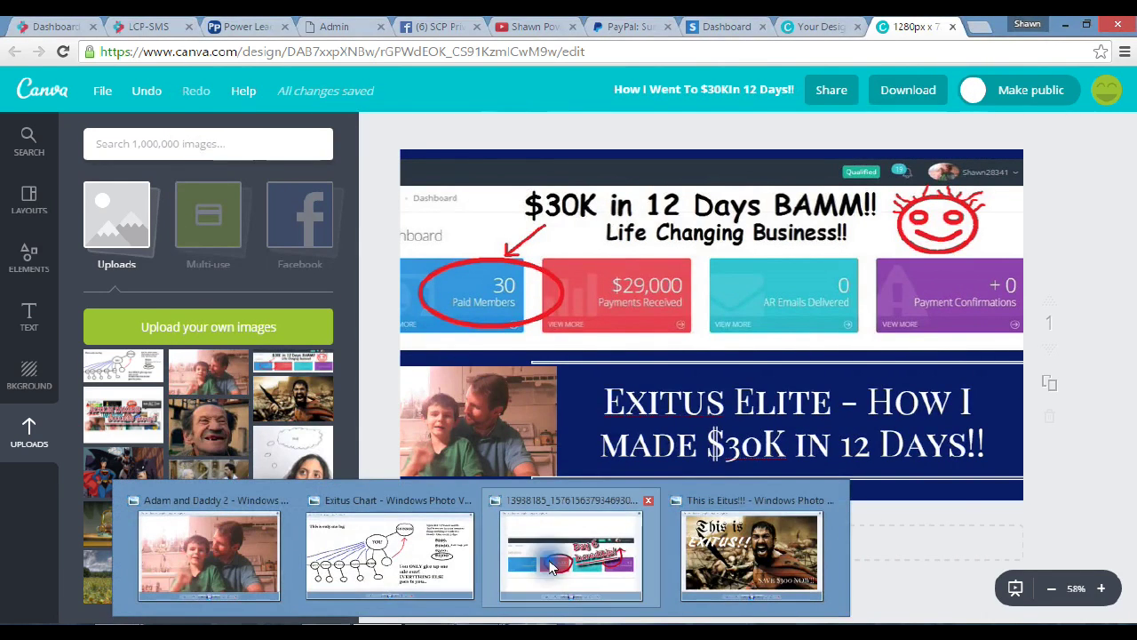
pyautogui.click(552, 558)
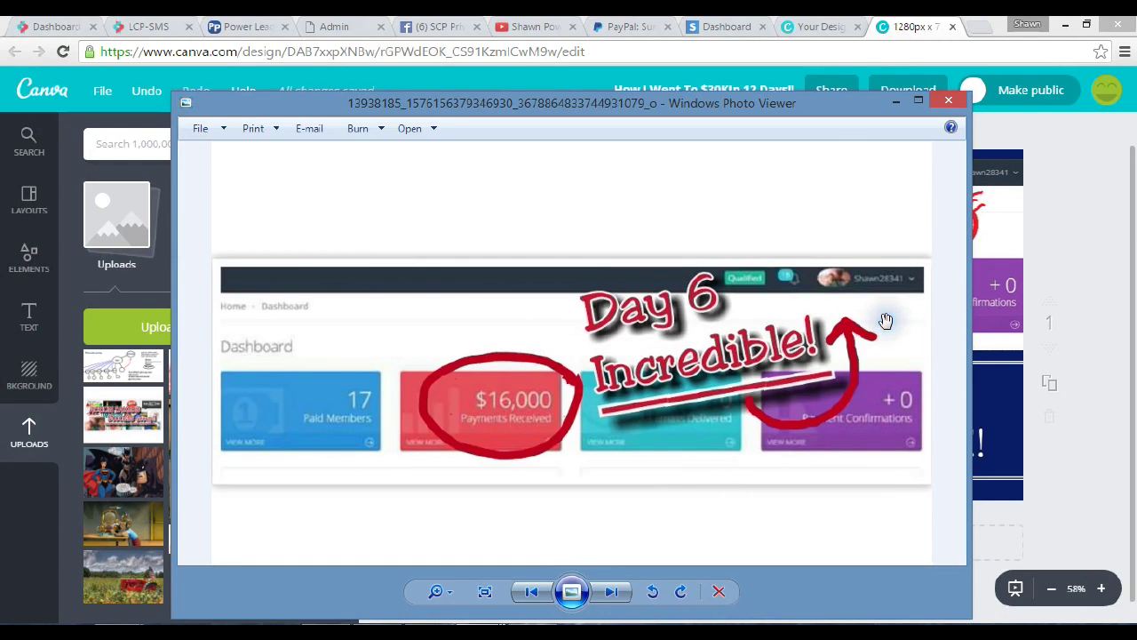
pyautogui.moveTo(822, 105); pyautogui.dragTo(903, 481)
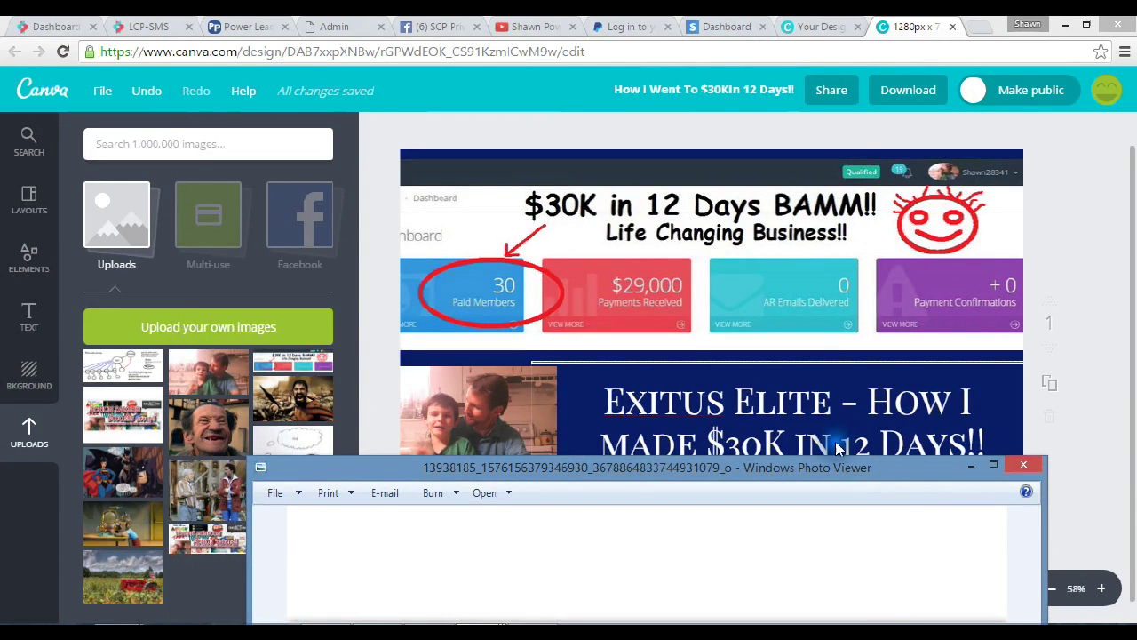
pyautogui.moveTo(915, 479); pyautogui.dragTo(829, 184)
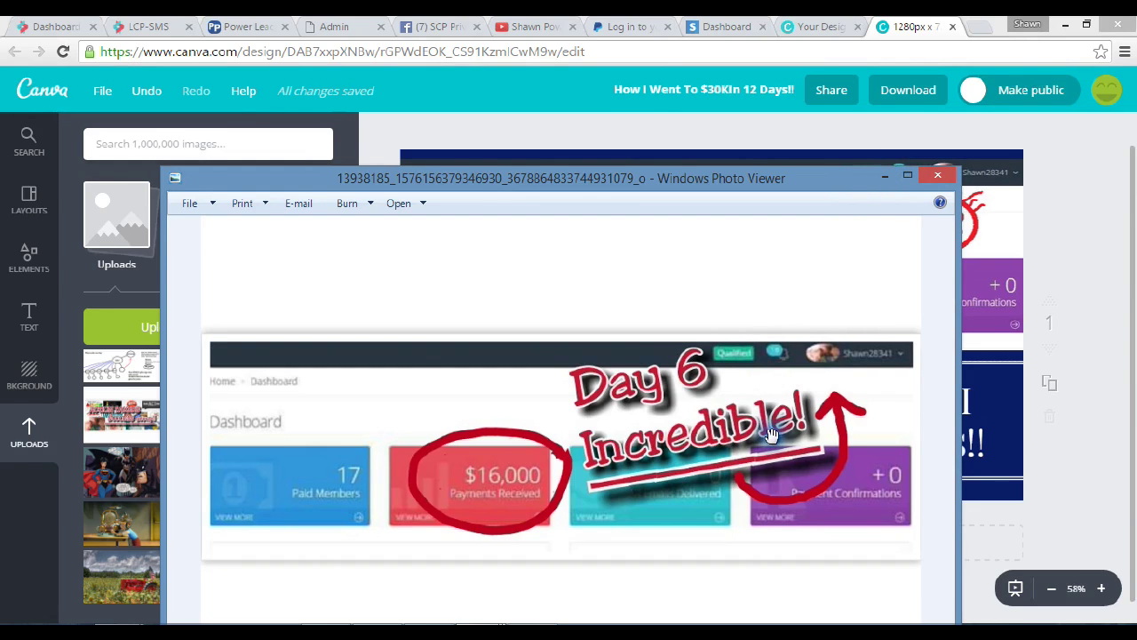
pyautogui.scroll(2, 771, 433)
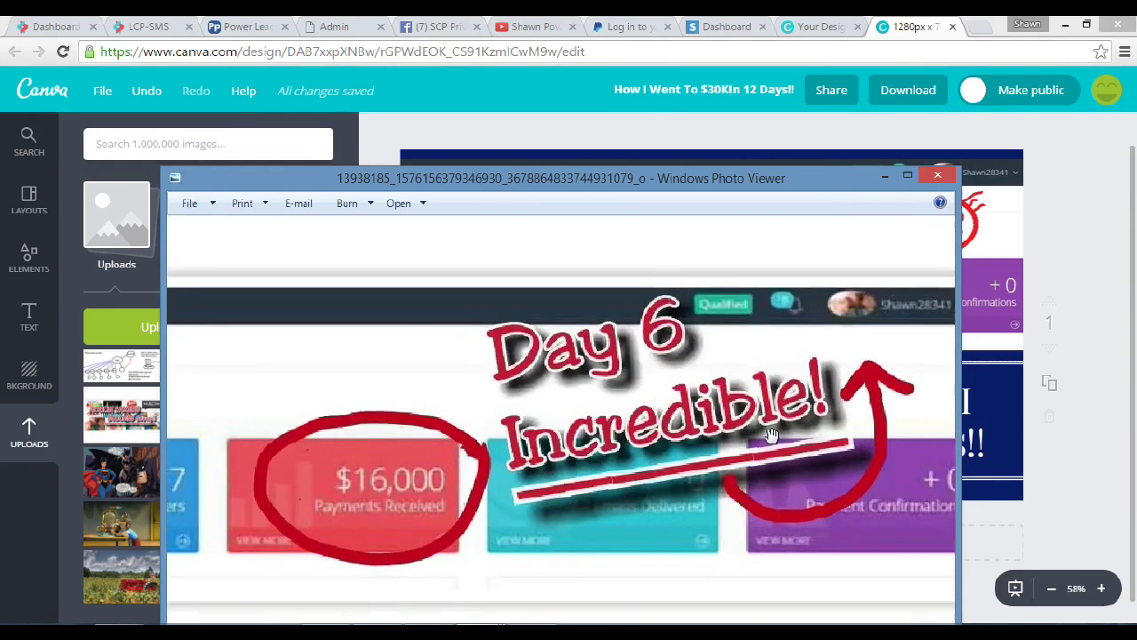
pyautogui.scroll(-2, 771, 434)
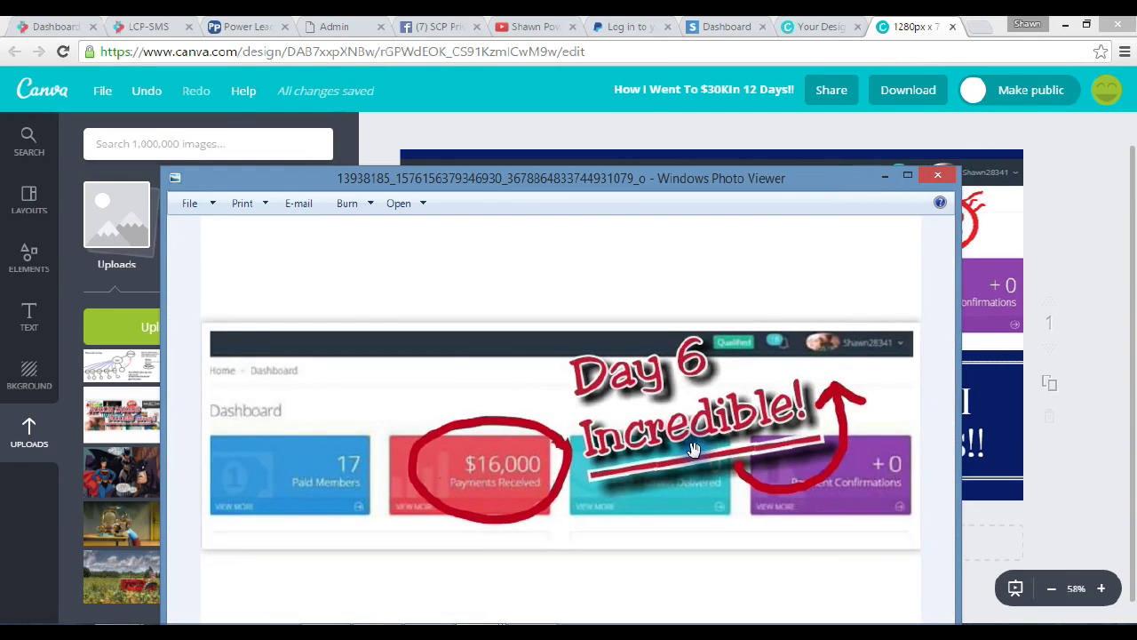
pyautogui.click(886, 181)
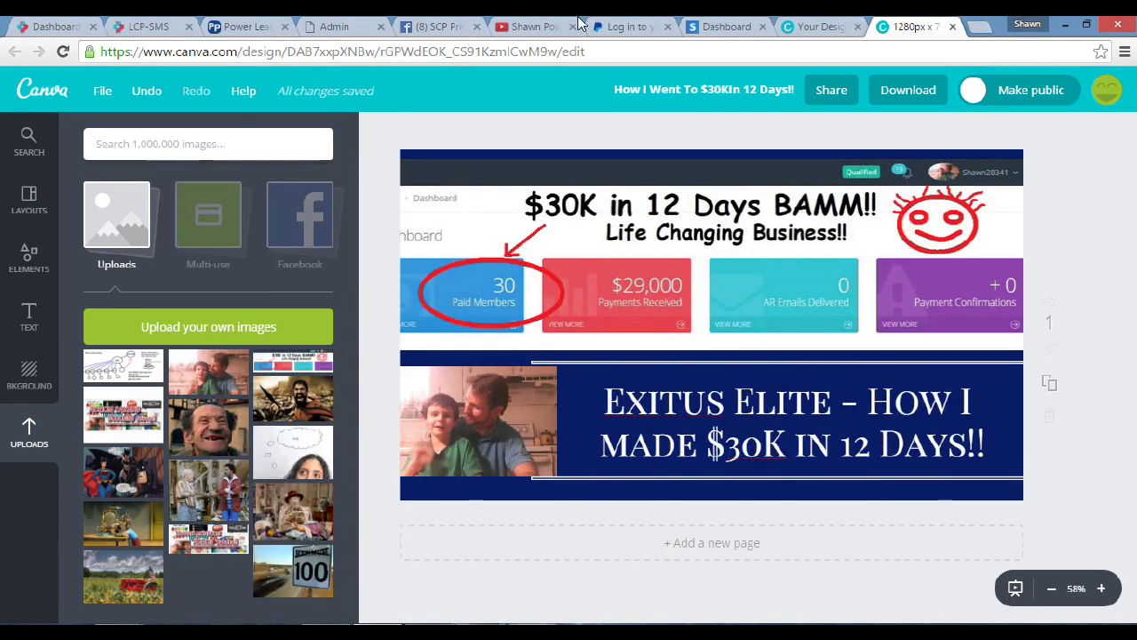
# Search Facebook for 'action' and open the Action Takers Success Group!! page.
pyautogui.click(435, 28)
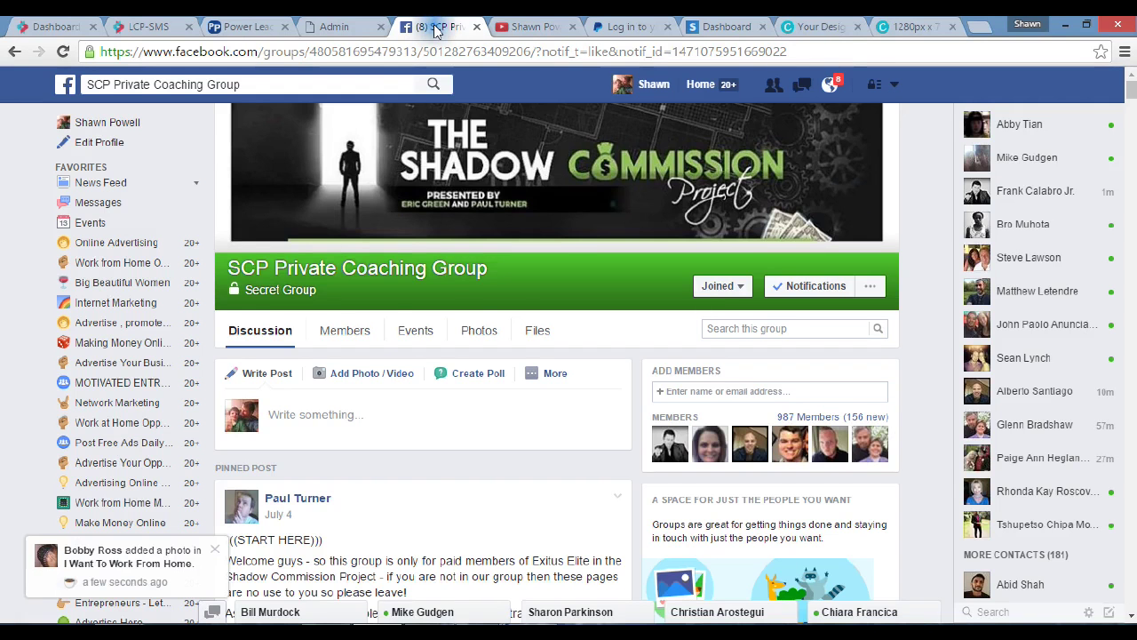
pyautogui.click(374, 88)
pyautogui.press('BackSpace')
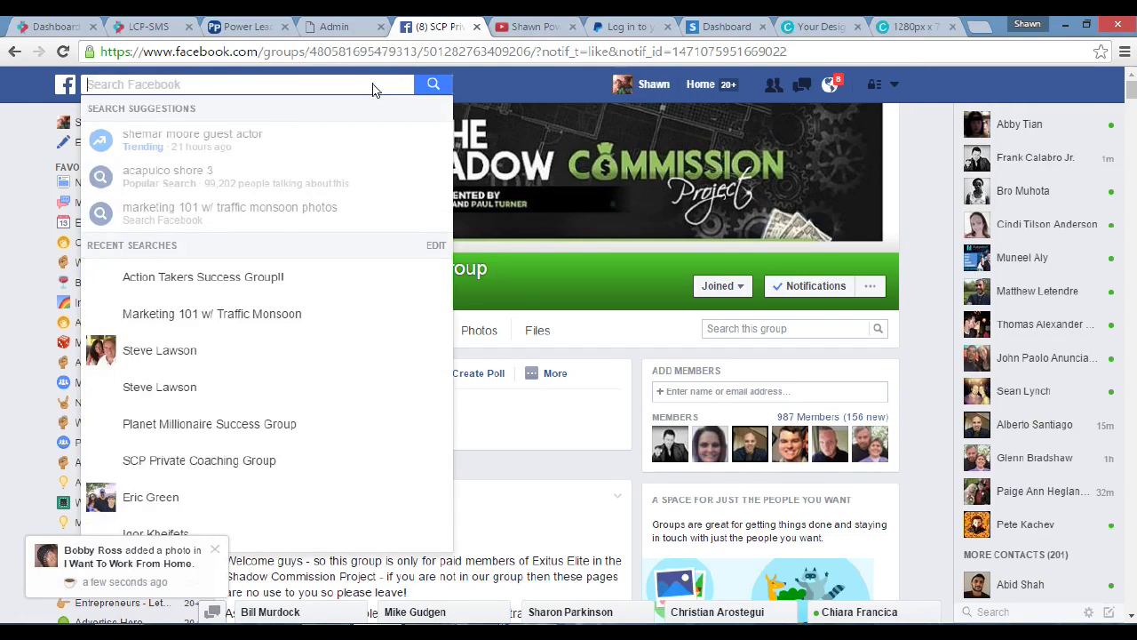
pyautogui.write('a')
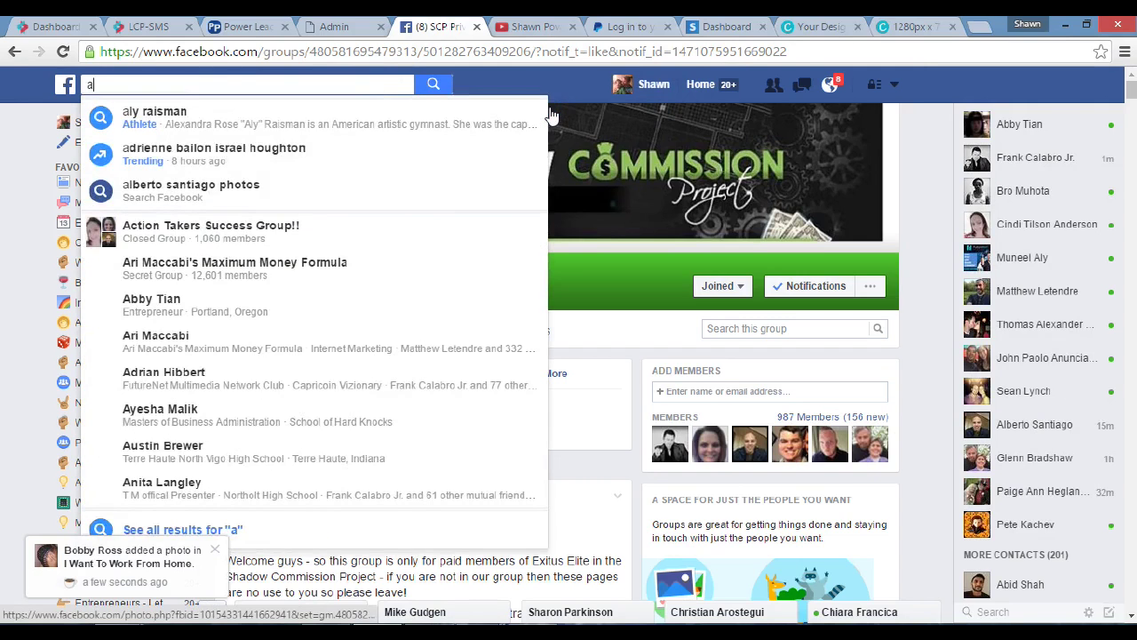
pyautogui.write('ction')
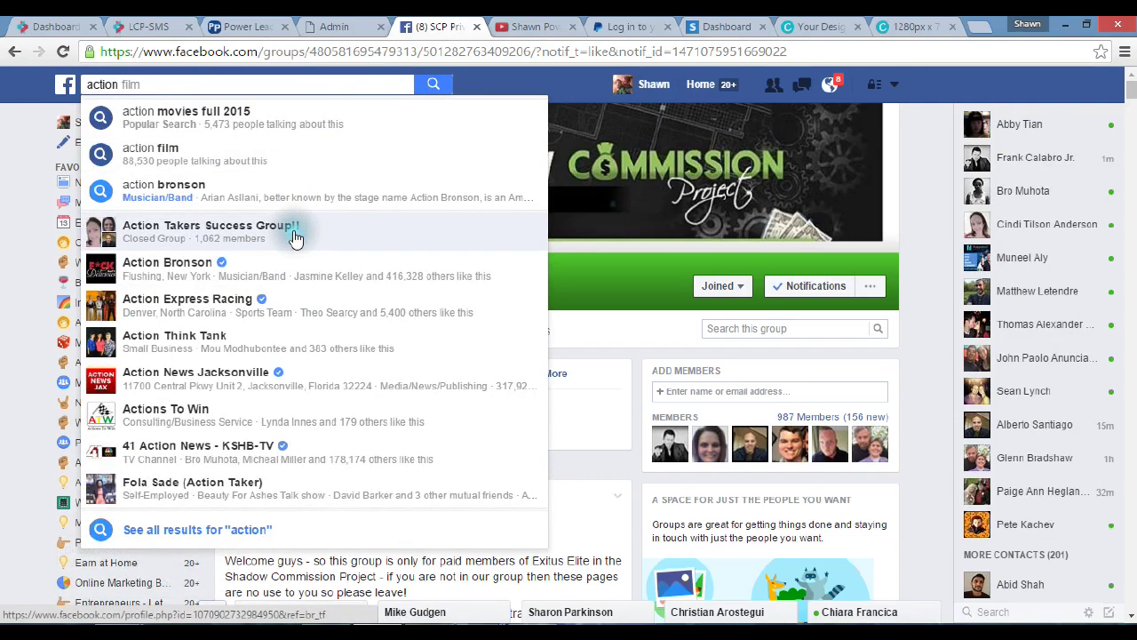
pyautogui.click(295, 238)
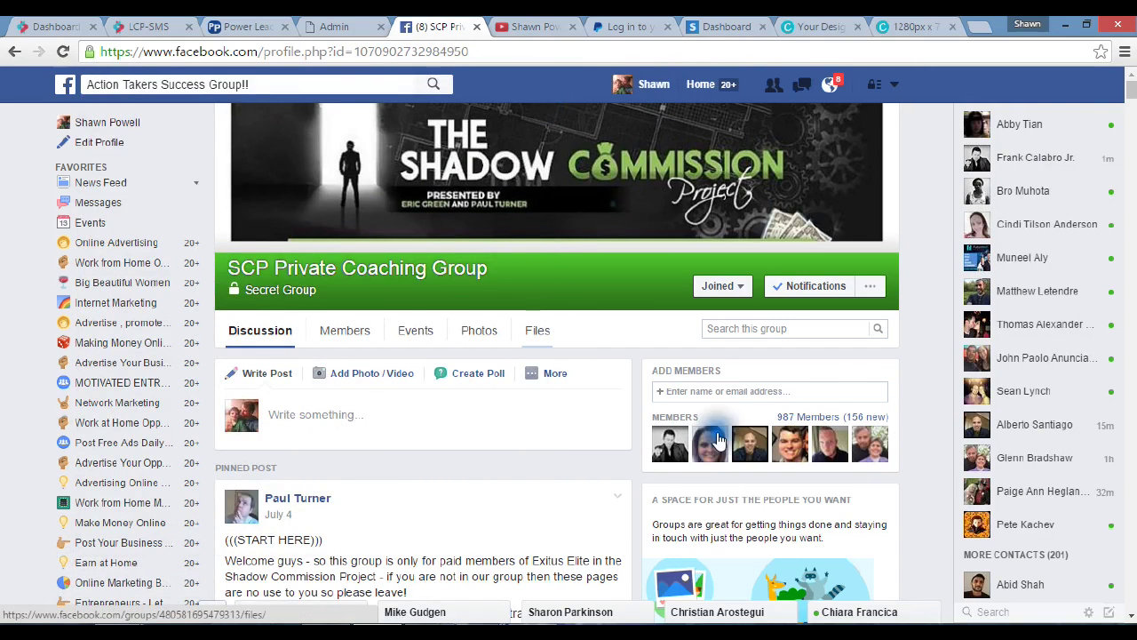
# Browse the group page, mute the sound, and open a new Google search tab.
pyautogui.click(924, 412)
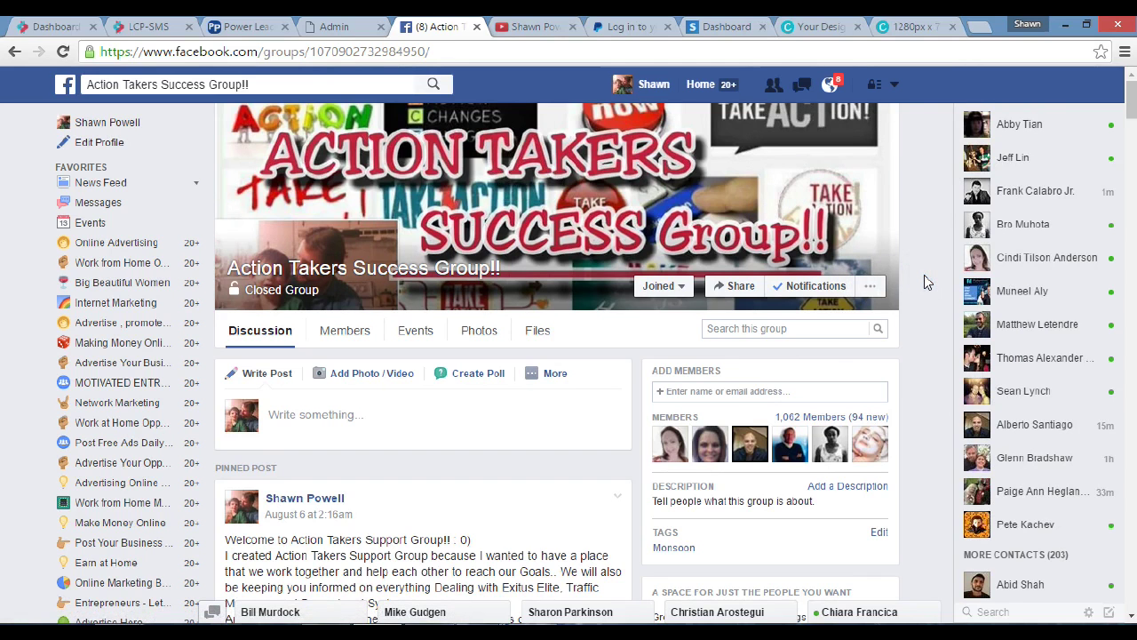
pyautogui.scroll(-2, 600, 447)
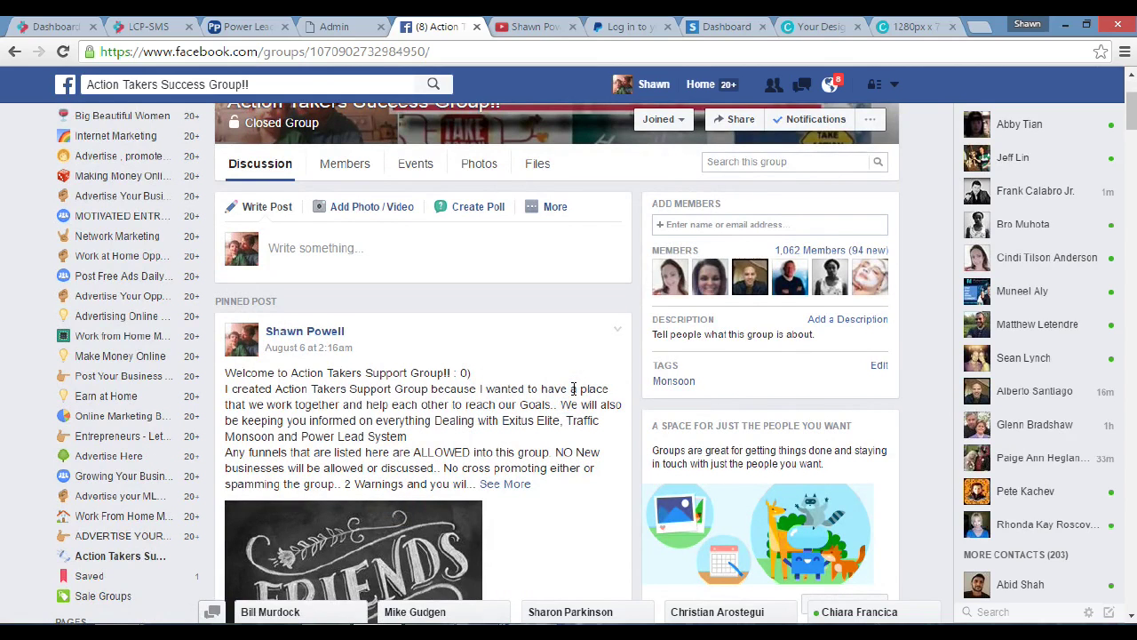
pyautogui.scroll(-2, 586, 391)
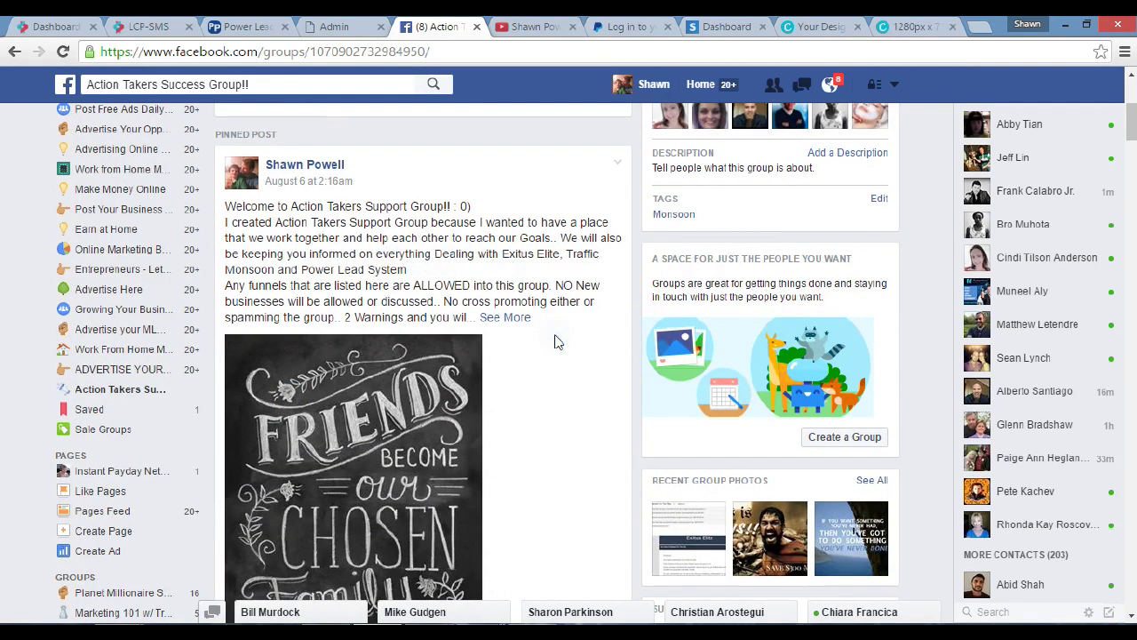
pyautogui.scroll(1, 554, 338)
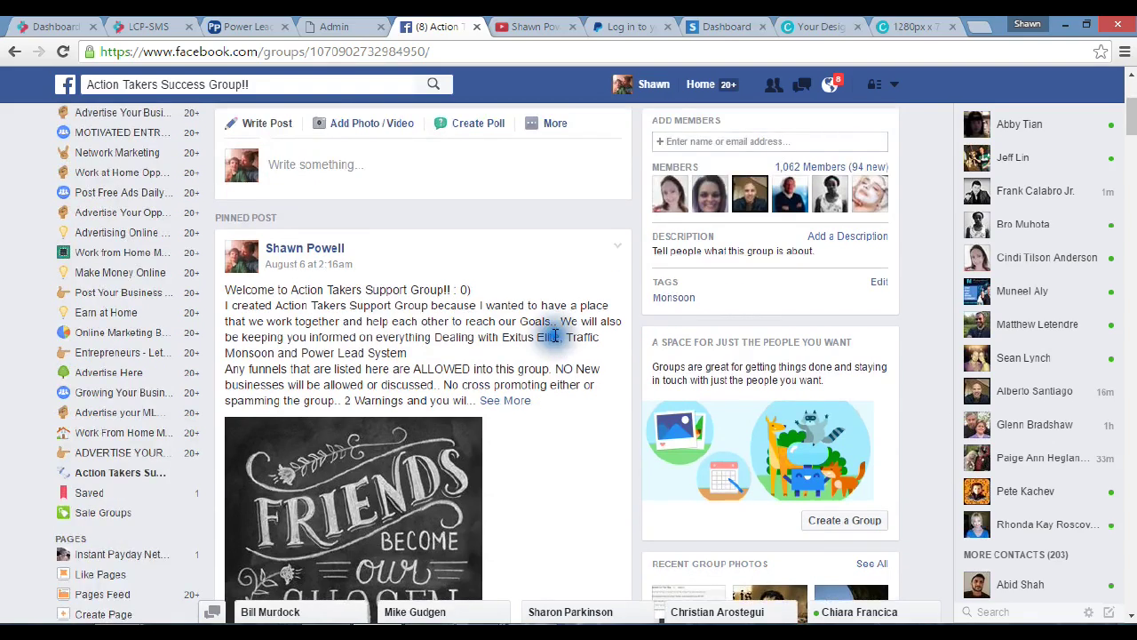
pyautogui.scroll(3, 553, 338)
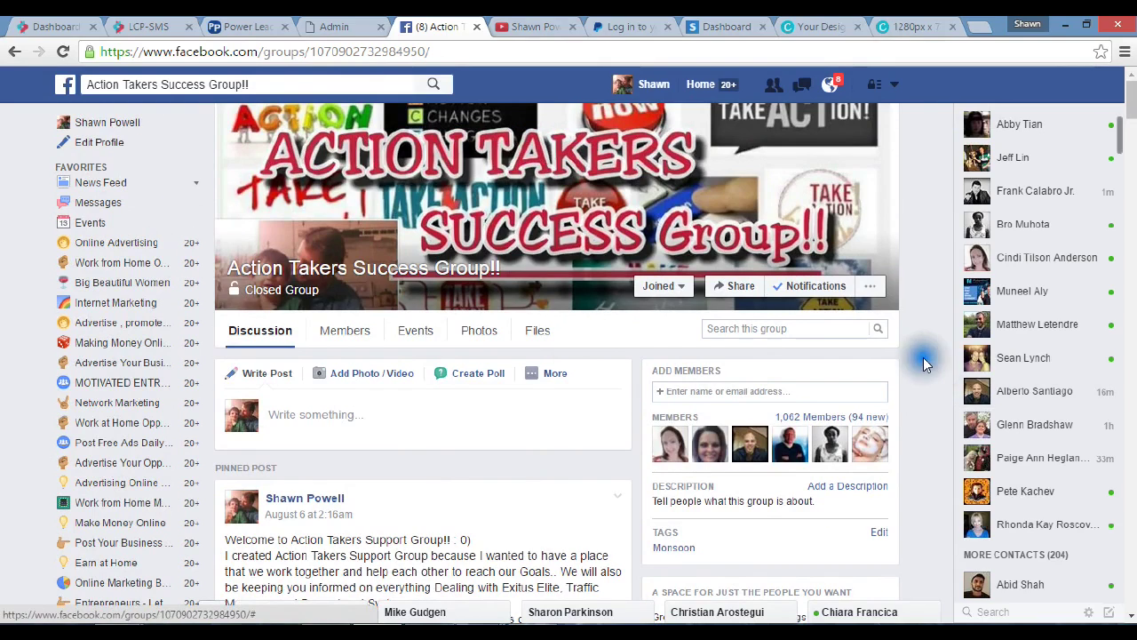
pyautogui.click(921, 362)
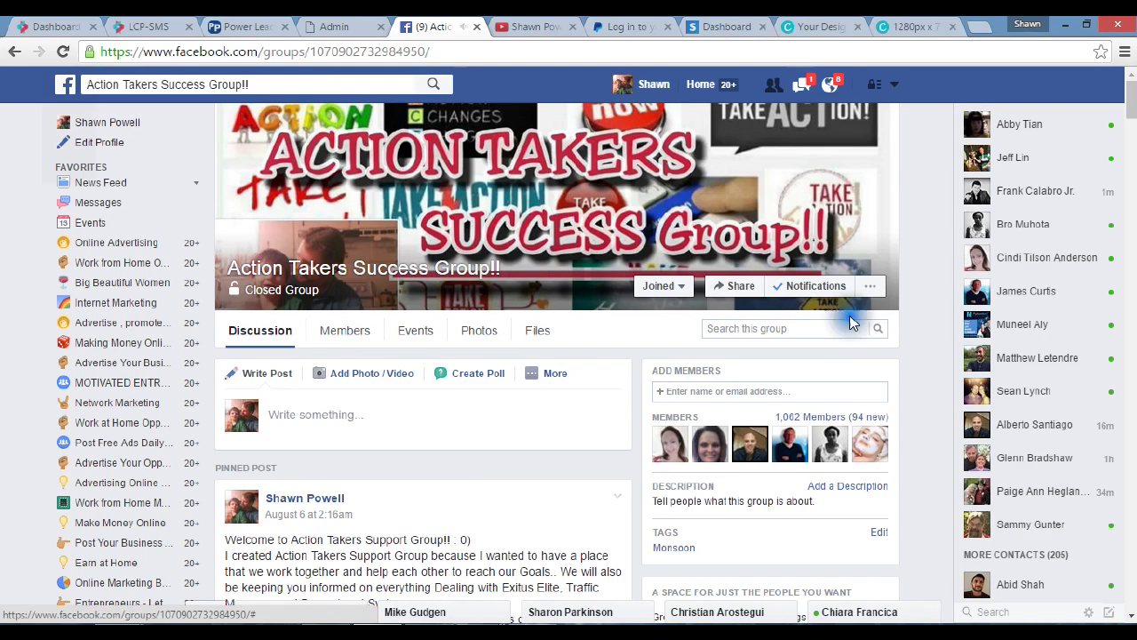
pyautogui.press('XF86AudioMute')
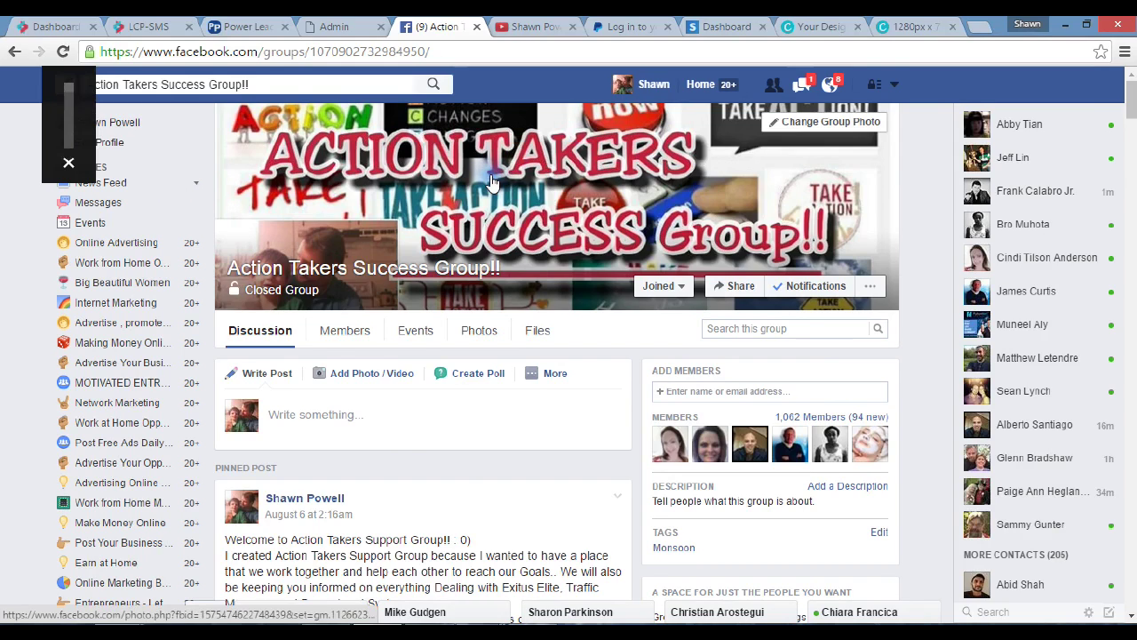
pyautogui.click(530, 217)
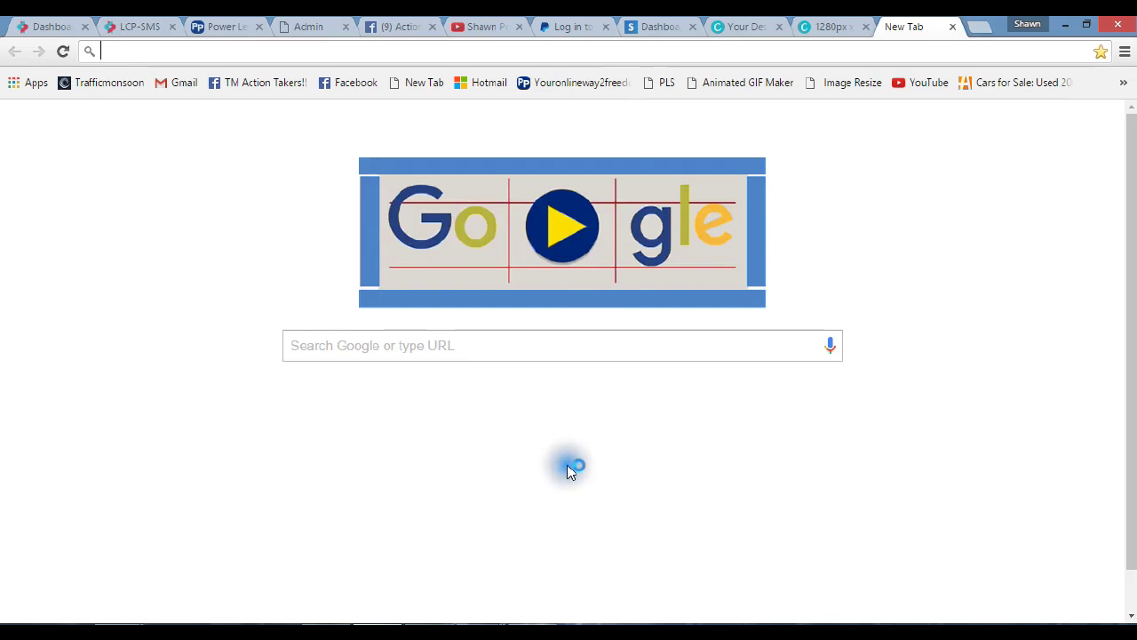
# Search Google for '$300 images' and scroll down to the $300 picture results.
pyautogui.click(584, 348)
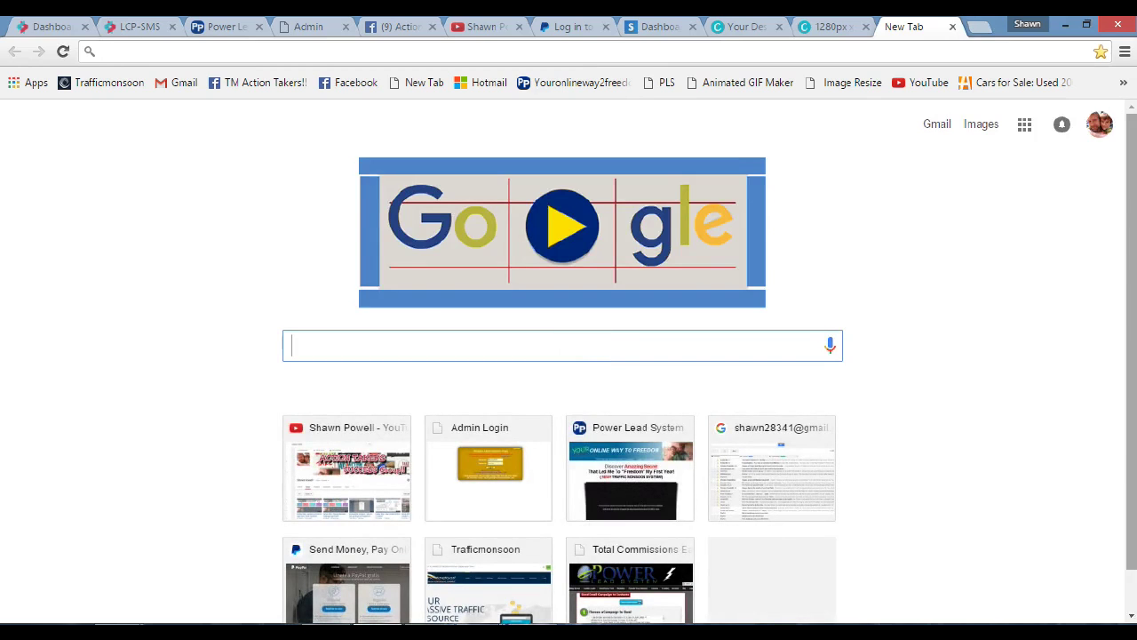
pyautogui.write('300')
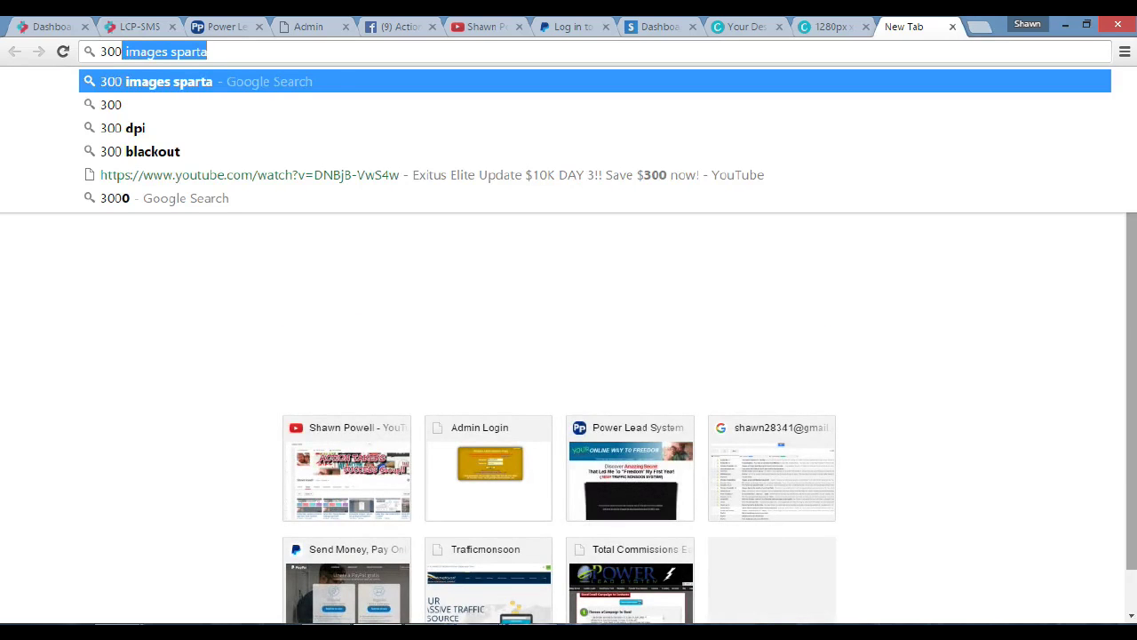
pyautogui.write(' images')
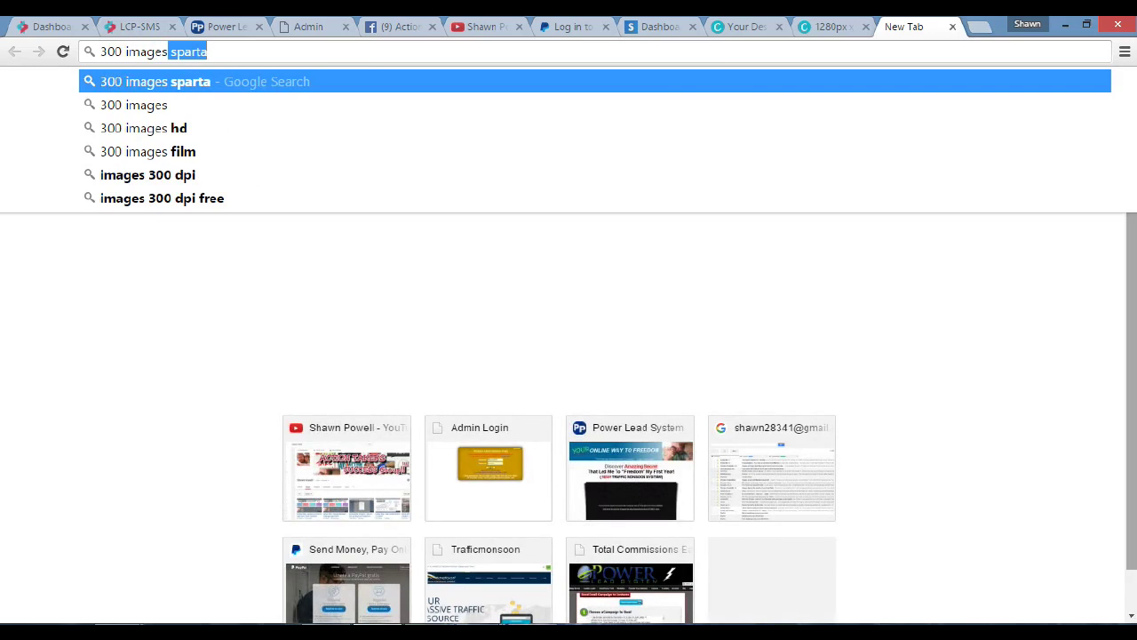
pyautogui.click(236, 51)
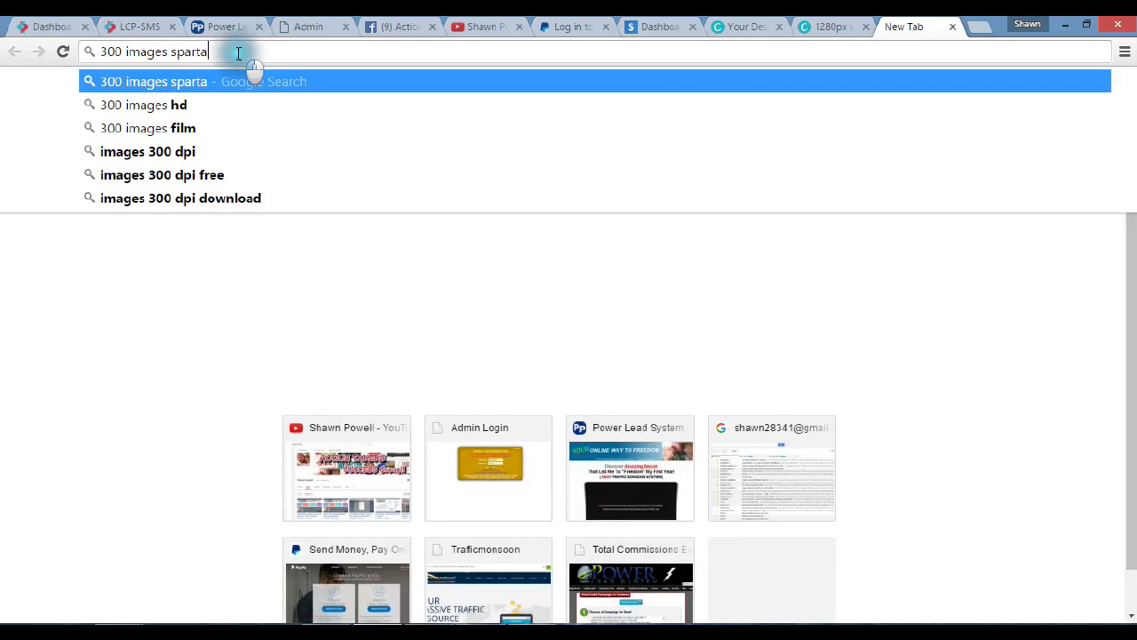
pyautogui.press('BackSpace')
pyautogui.press('BackSpace')
pyautogui.press('BackSpace')
pyautogui.press('BackSpace')
pyautogui.press('BackSpace')
pyautogui.press('BackSpace')
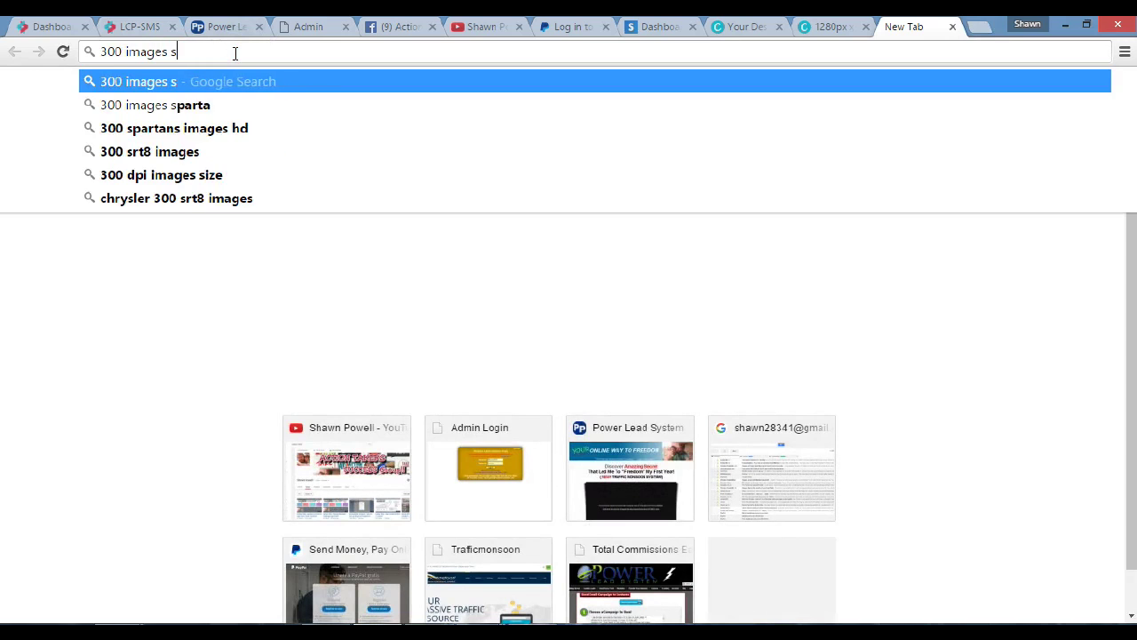
pyautogui.press('Return')
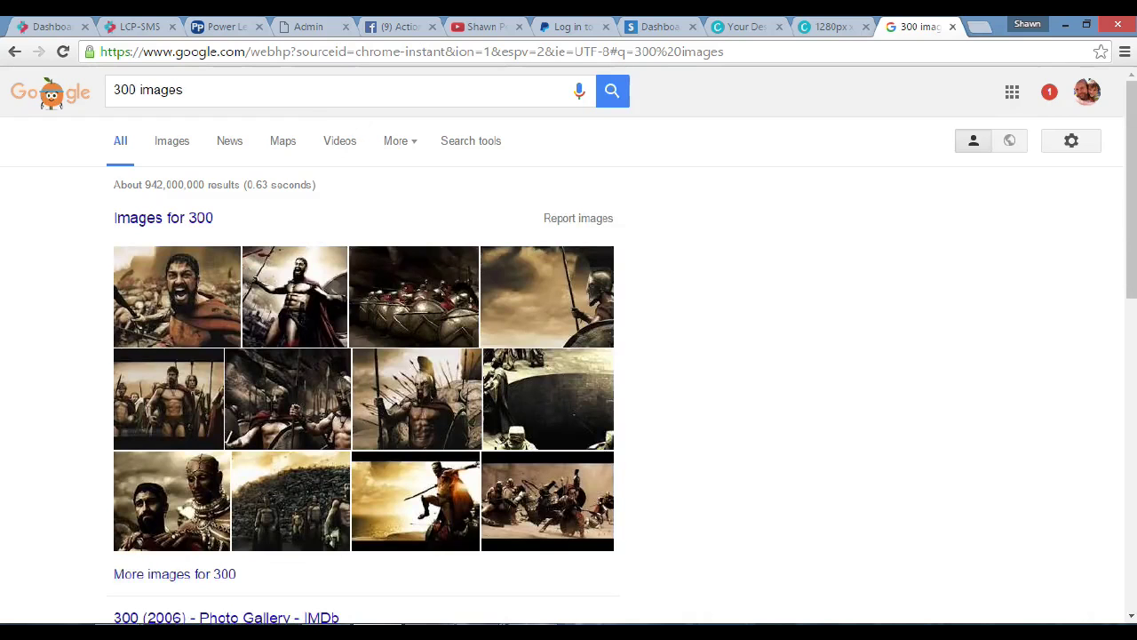
pyautogui.click(113, 90)
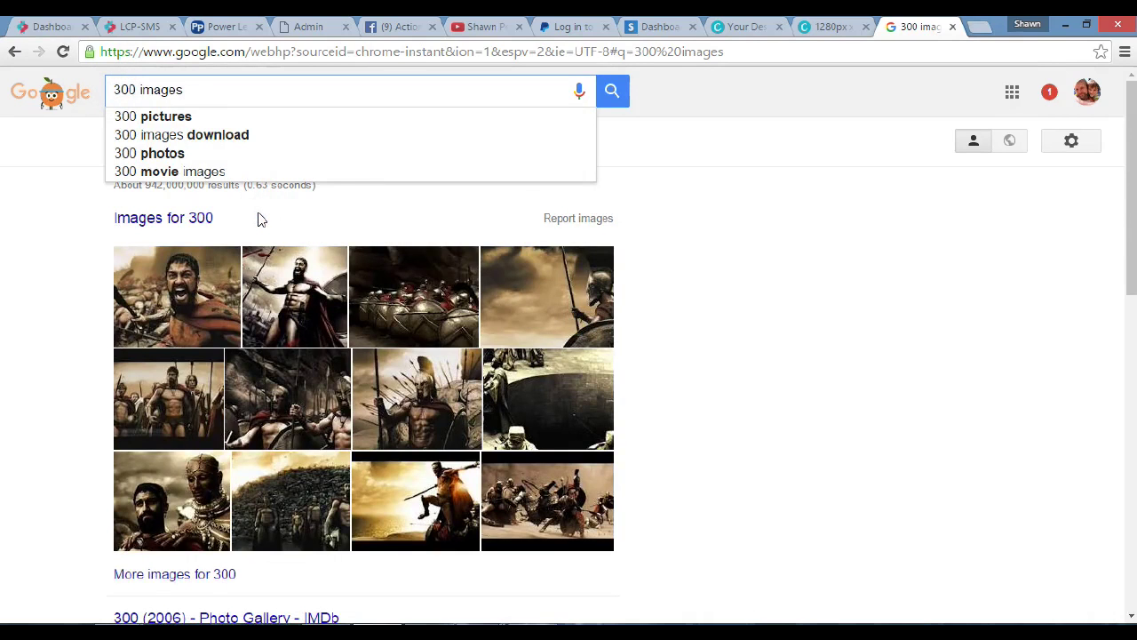
pyautogui.press('Return')
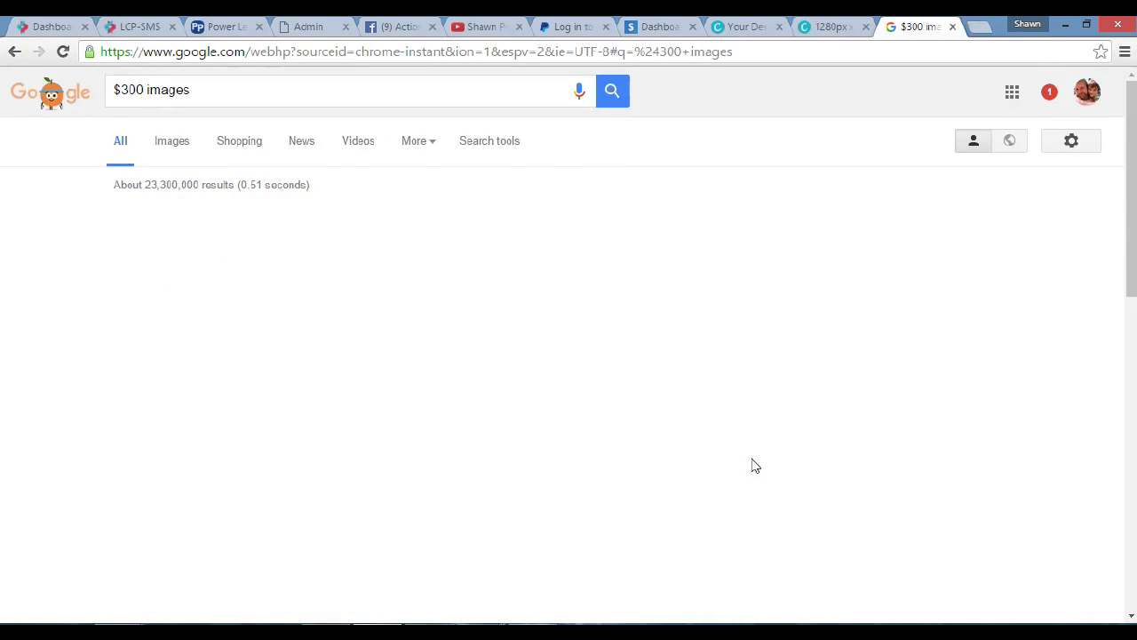
pyautogui.scroll(-3, 755, 465)
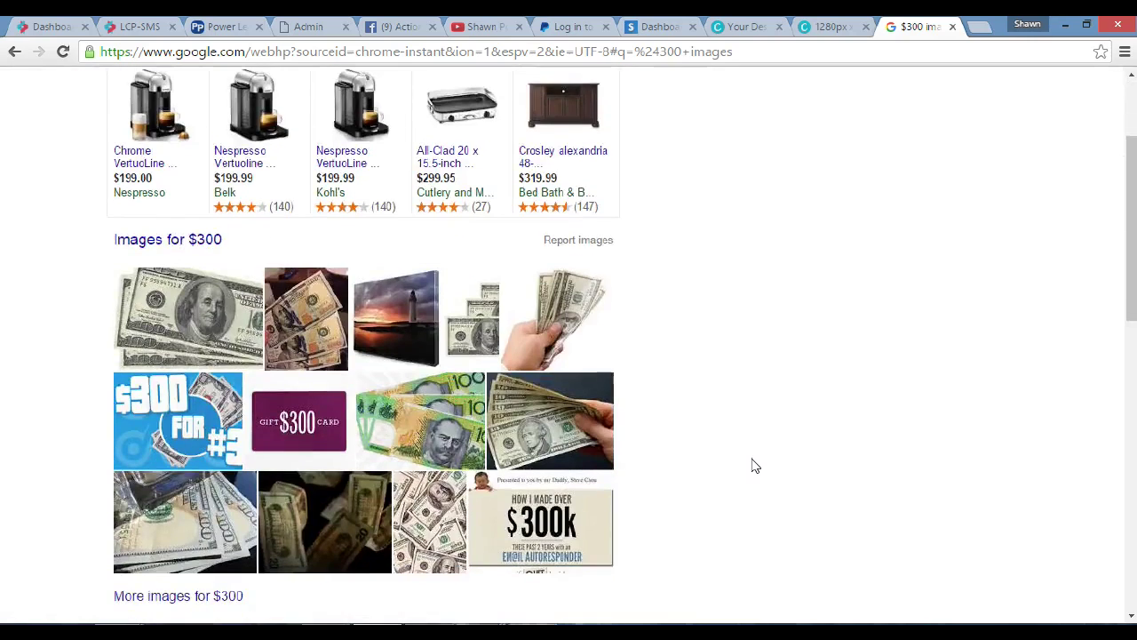
pyautogui.scroll(-2, 754, 465)
# Open the full Google Images results for $300 and scroll through the grid.
pyautogui.click(159, 515)
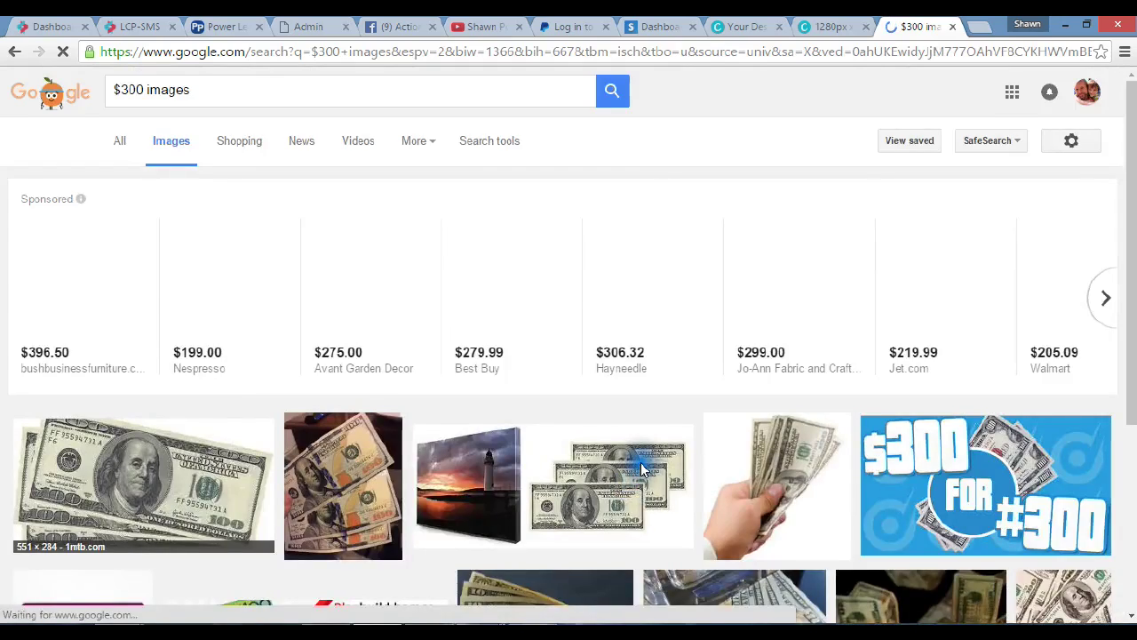
pyautogui.scroll(-4, 643, 468)
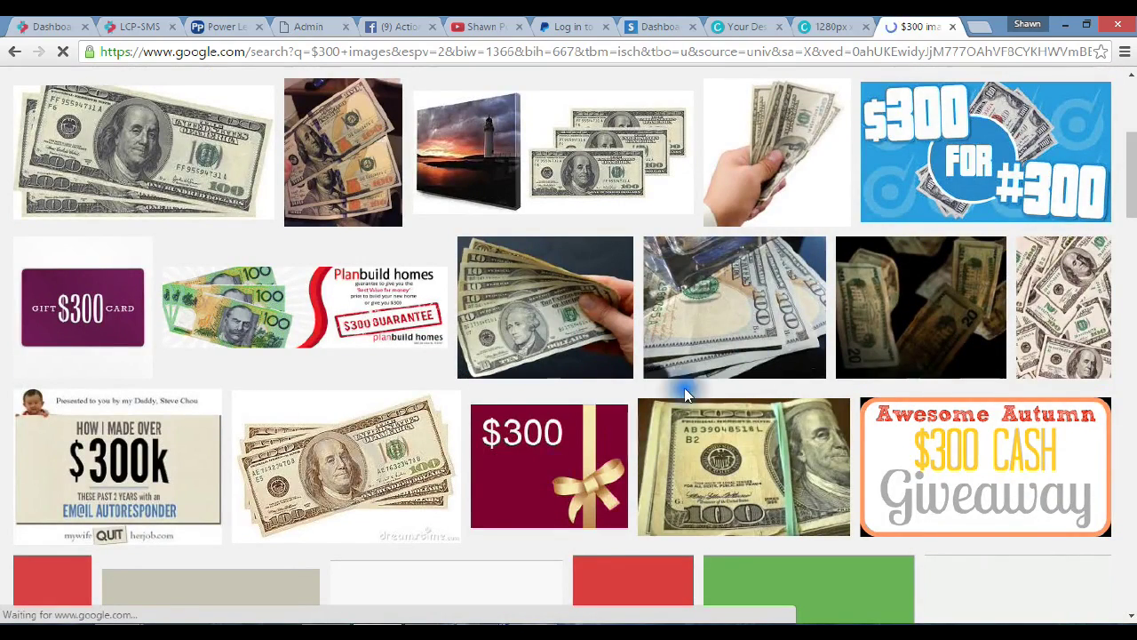
pyautogui.scroll(-3, 1133, 259)
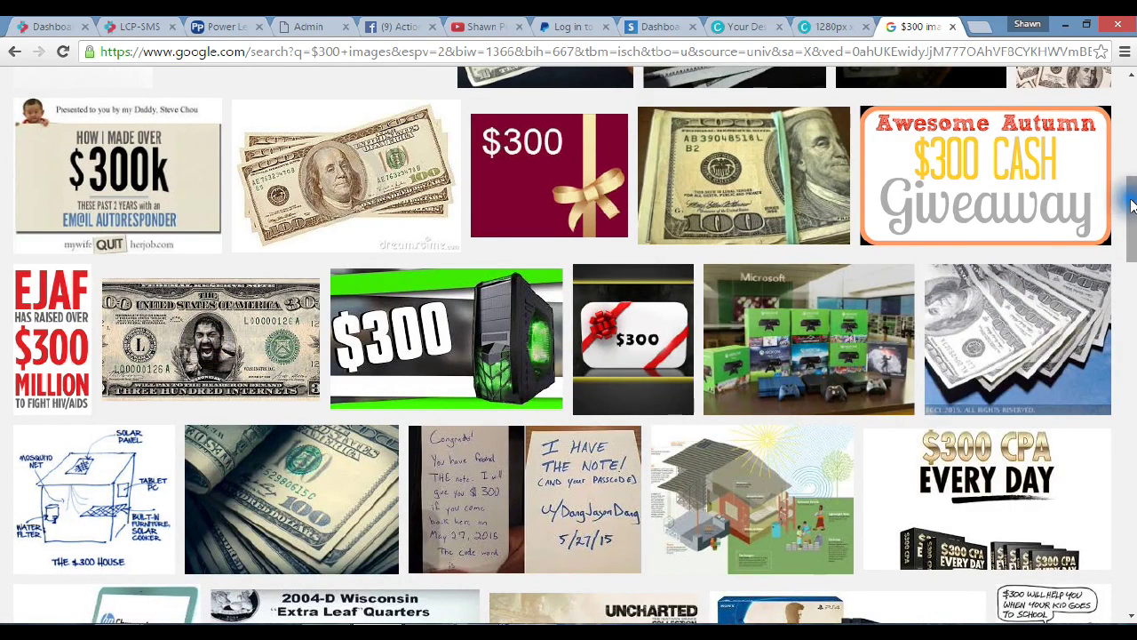
pyautogui.scroll(1, 1132, 206)
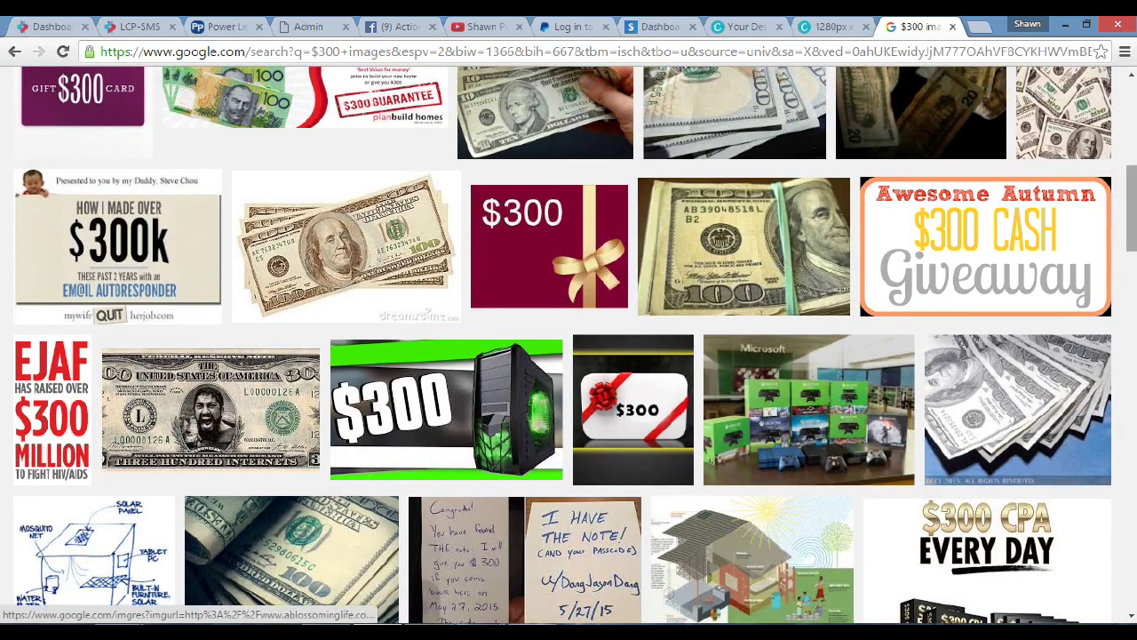
pyautogui.scroll(-1, 1133, 210)
pyautogui.moveTo(1133, 211); pyautogui.dragTo(1133, 194)
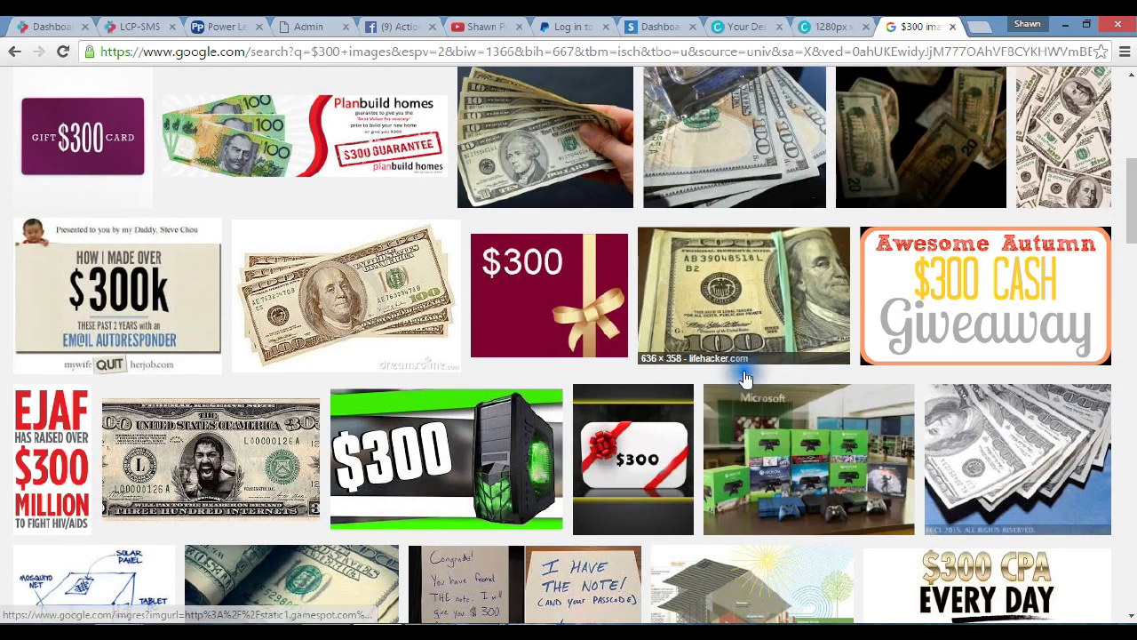
# Glance at the Facebook group tab, then keep browsing the $300 image results.
pyautogui.click(400, 26)
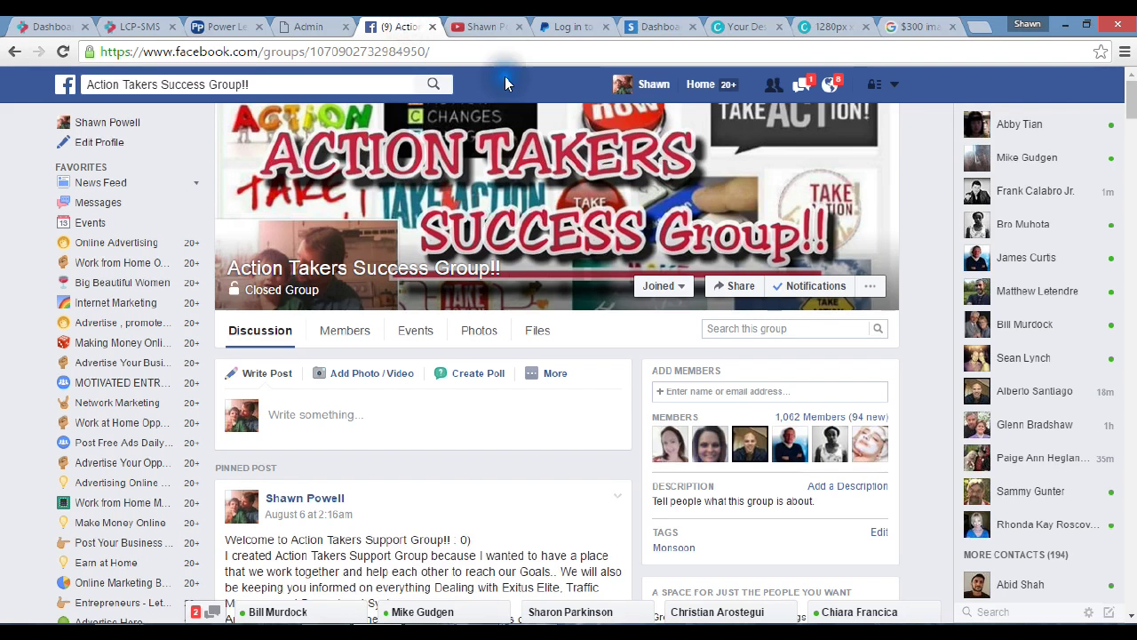
pyautogui.click(921, 29)
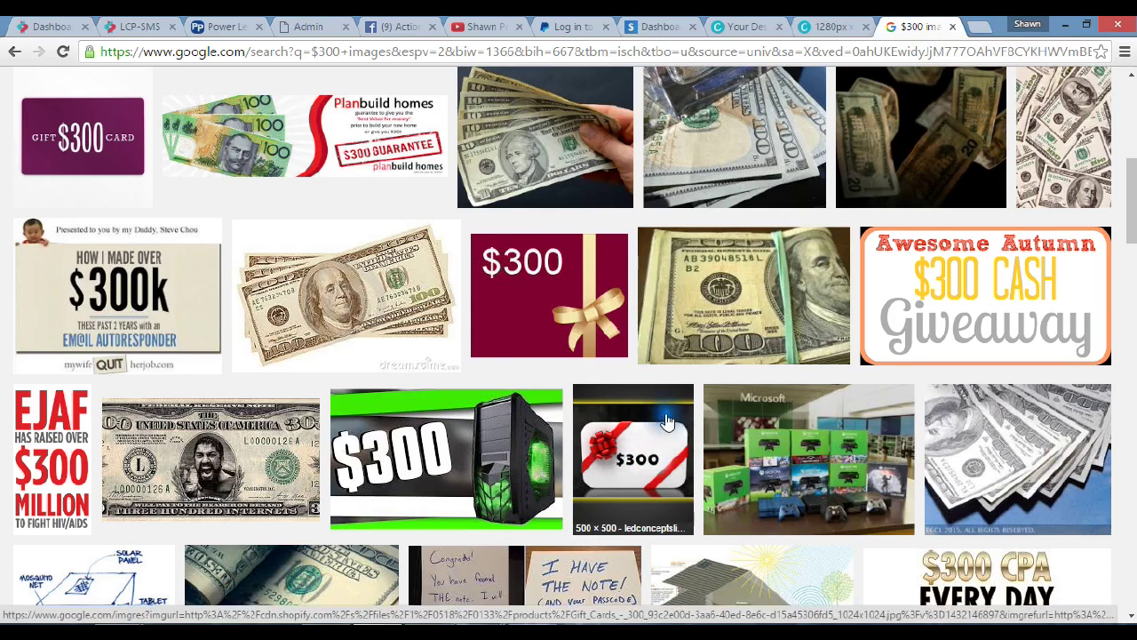
pyautogui.scroll(3, 668, 421)
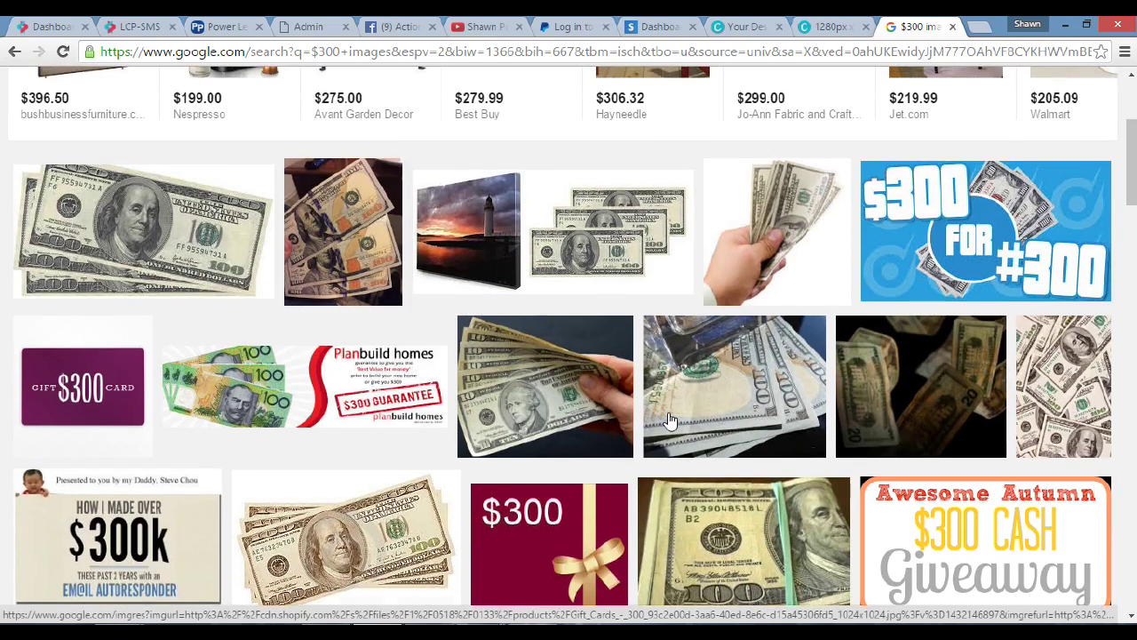
pyautogui.scroll(-1, 671, 421)
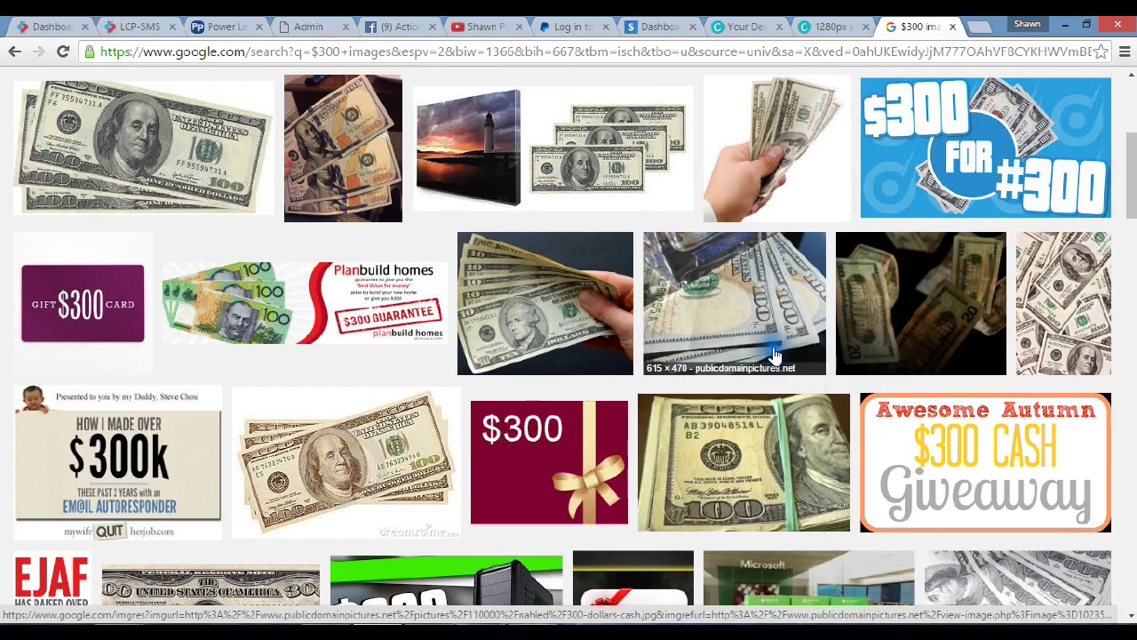
pyautogui.scroll(-2, 771, 359)
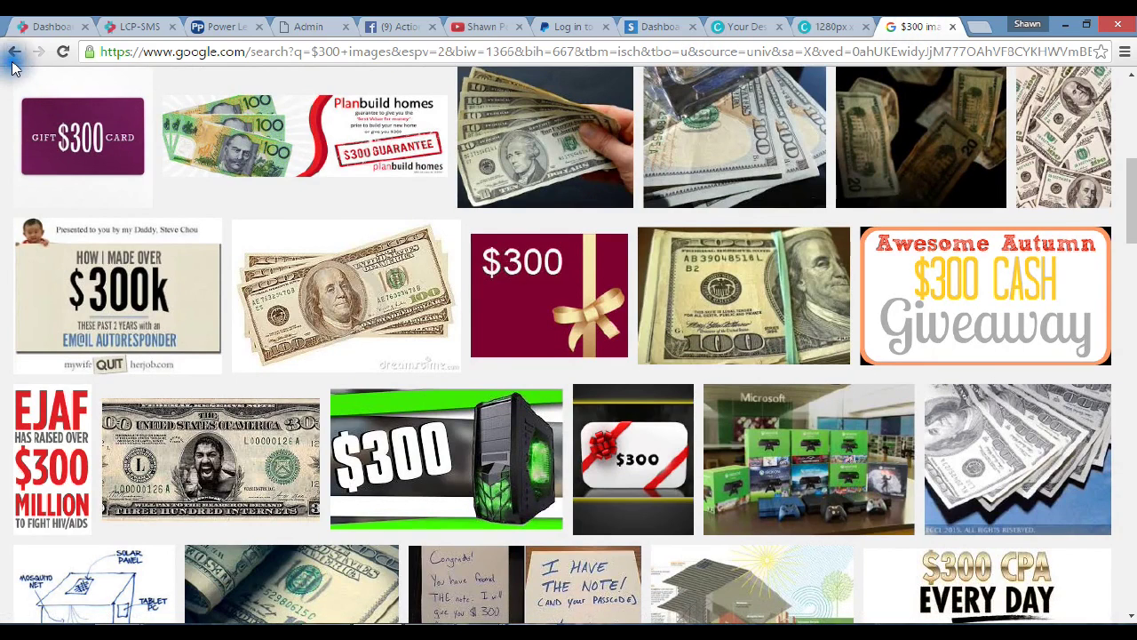
pyautogui.scroll(5, 238, 265)
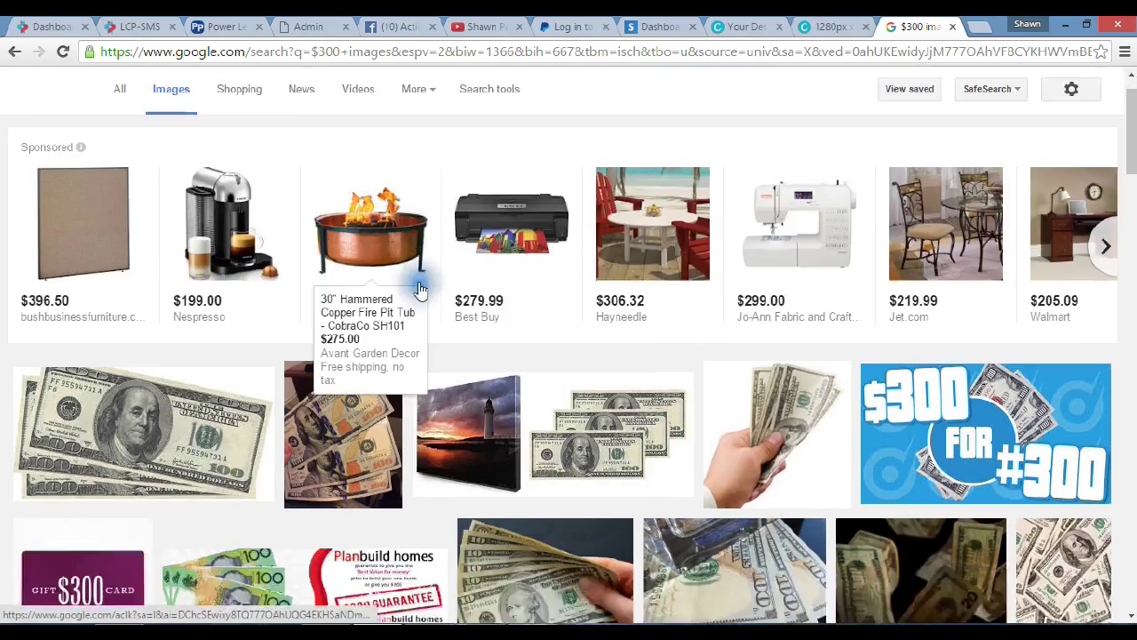
pyautogui.scroll(-5, 418, 290)
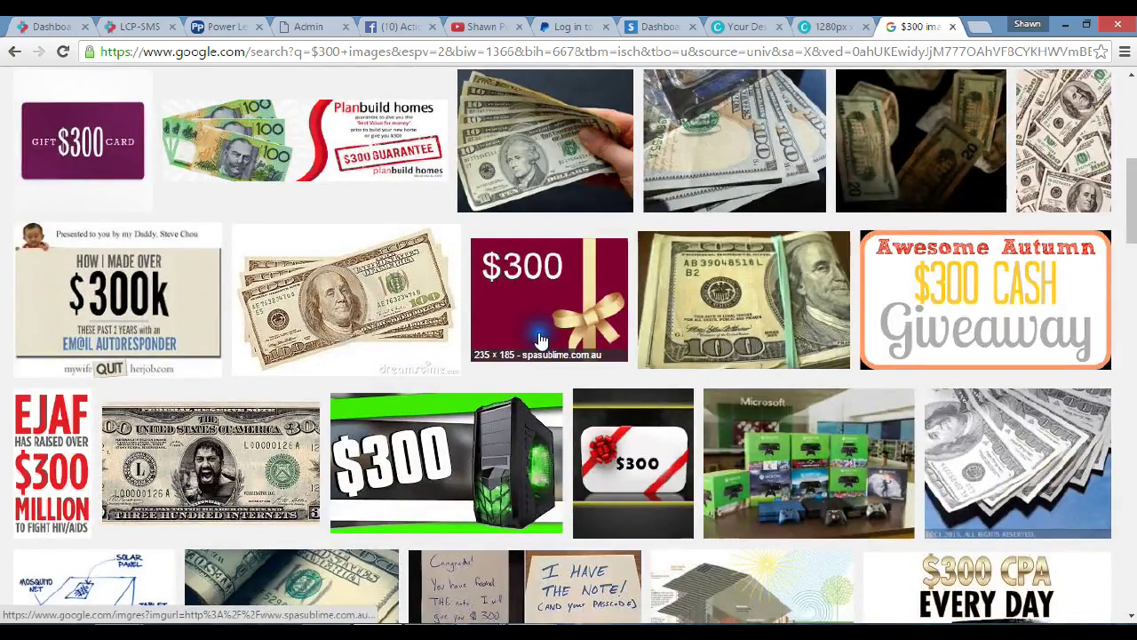
# Preview the Internet Currency $300 bill, open Save image as, then cancel the Save As dialog.
pyautogui.click(246, 464)
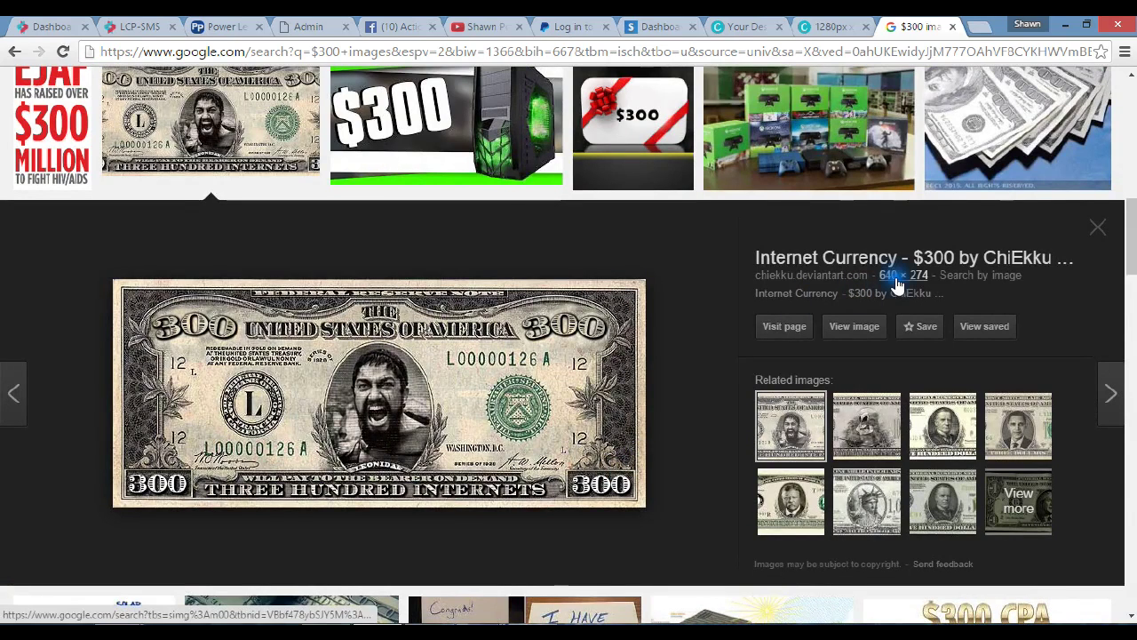
pyautogui.click(756, 362)
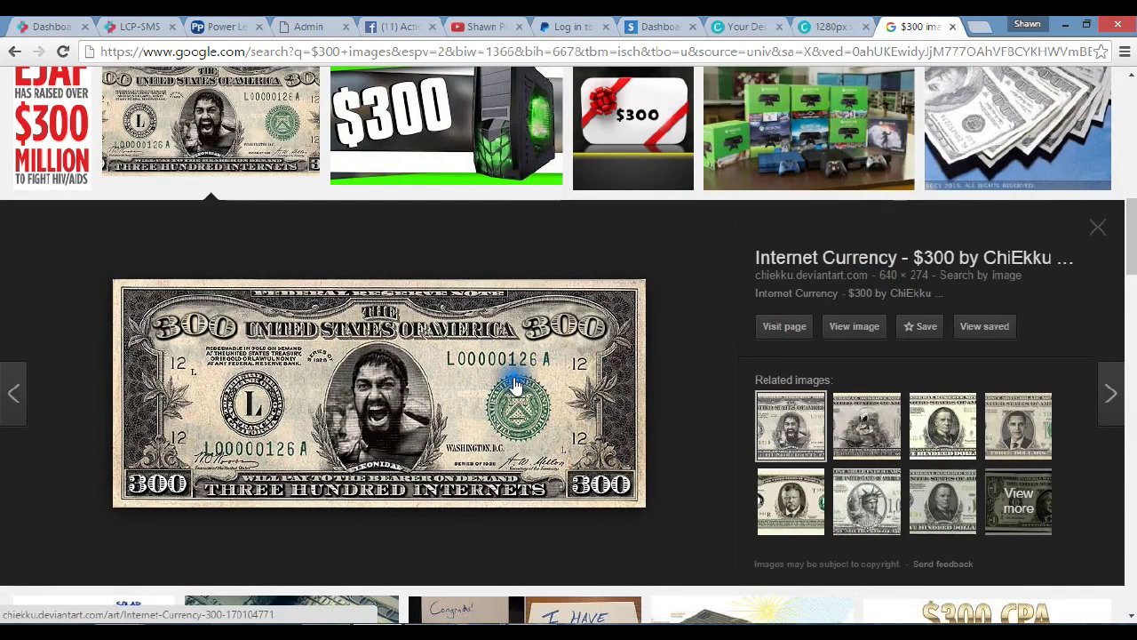
pyautogui.click(430, 407)
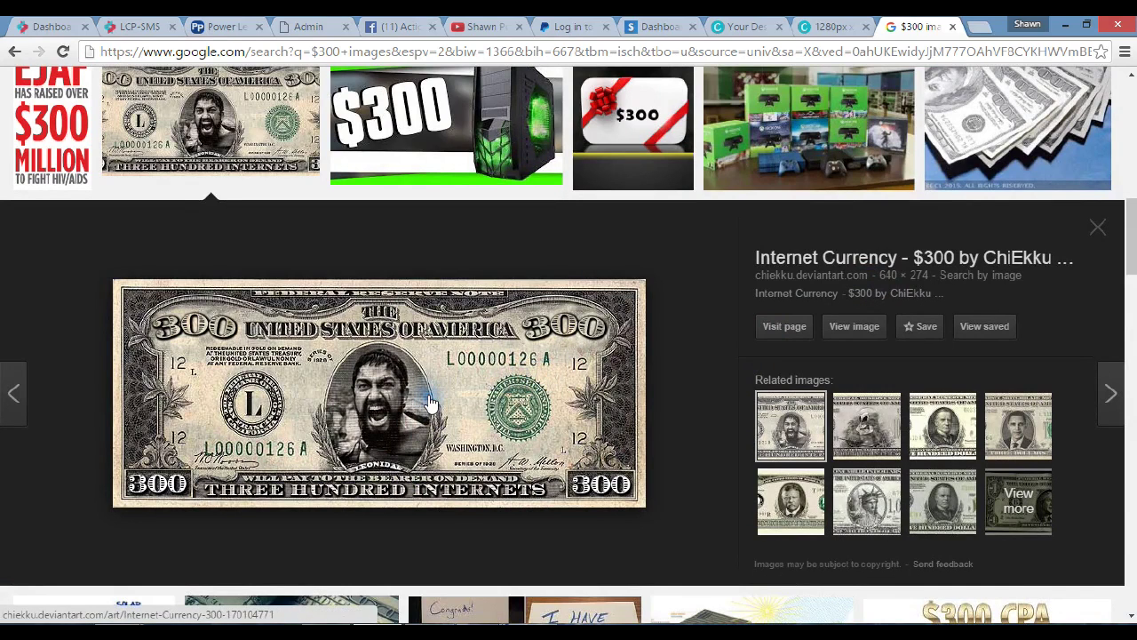
pyautogui.click(444, 370)
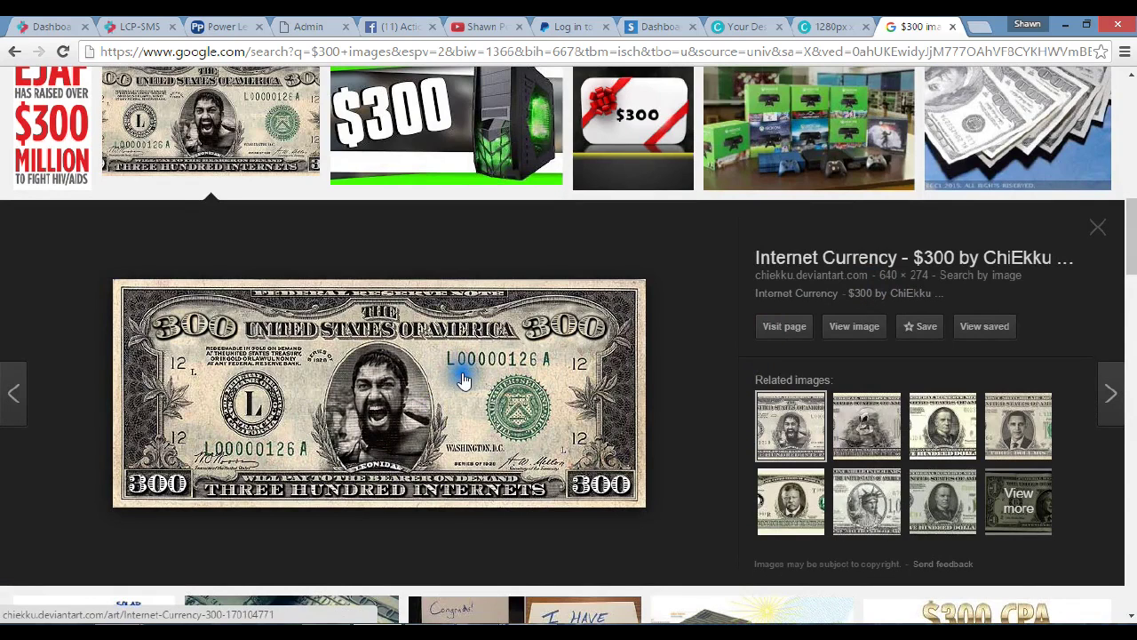
pyautogui.click(447, 405)
pyautogui.rightClick(448, 404)
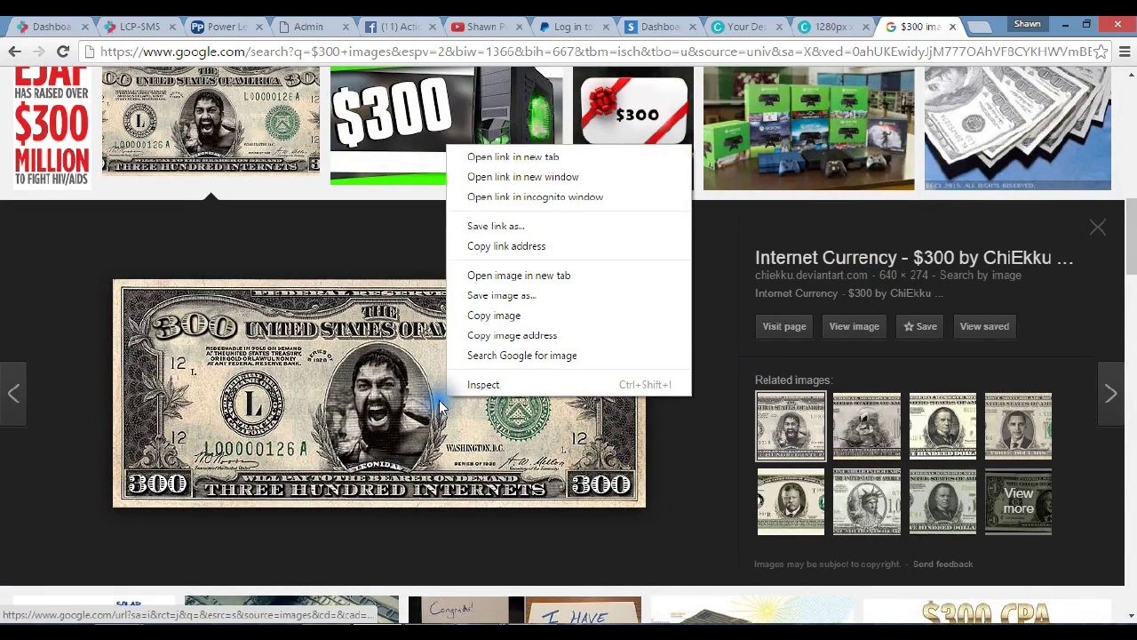
pyautogui.click(503, 296)
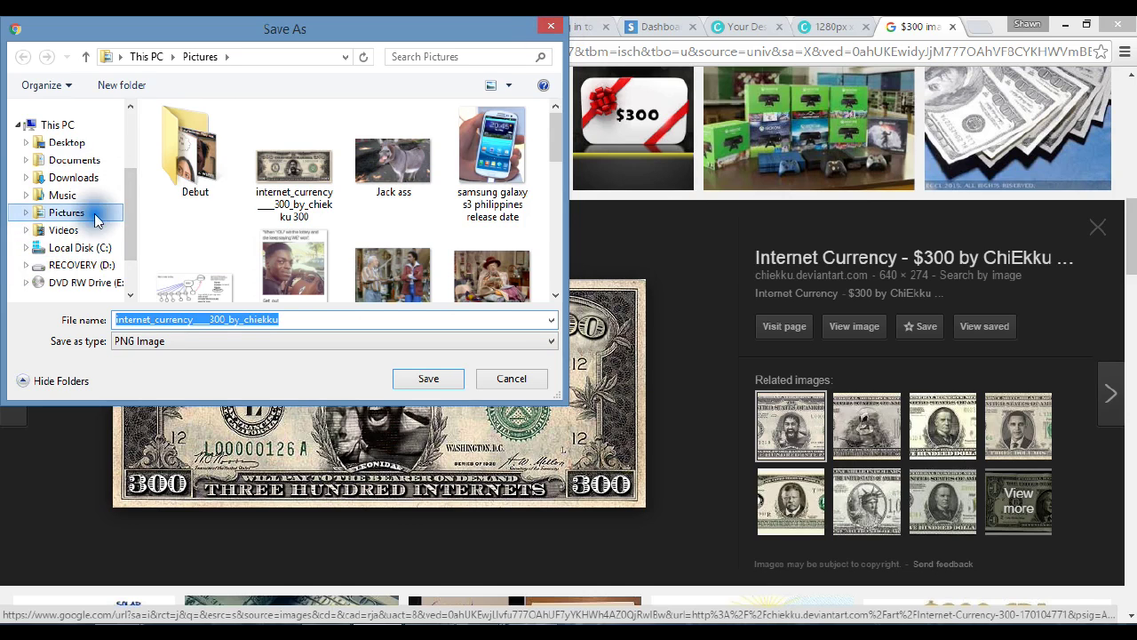
pyautogui.click(549, 28)
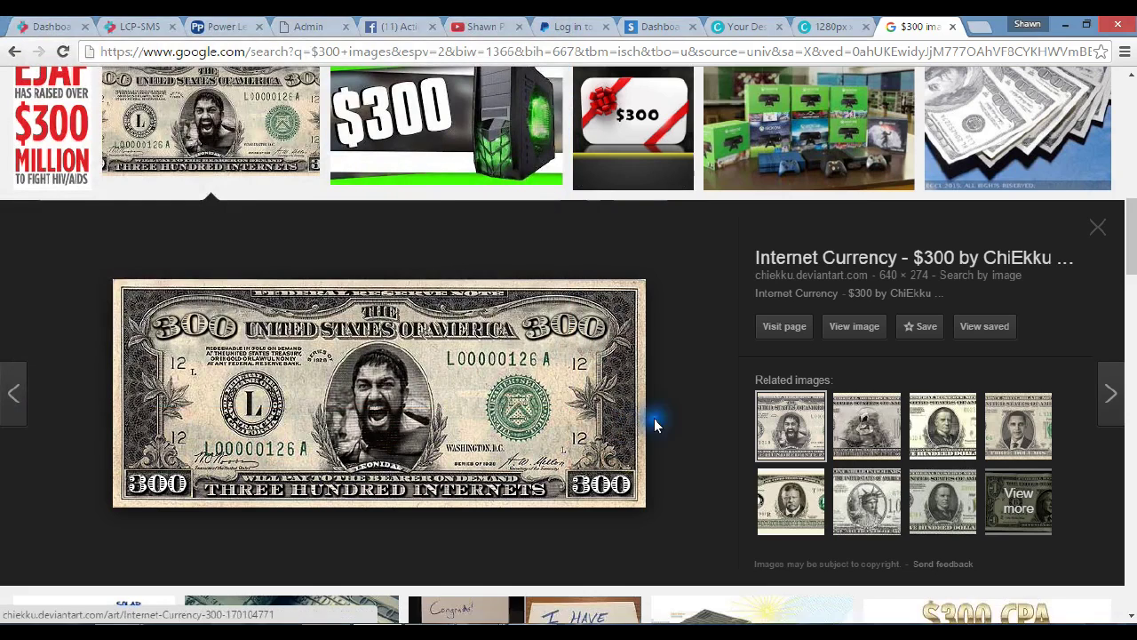
# Bring the Canva '$30K in 12 Days' thumbnail design back to the front.
pyautogui.click(835, 26)
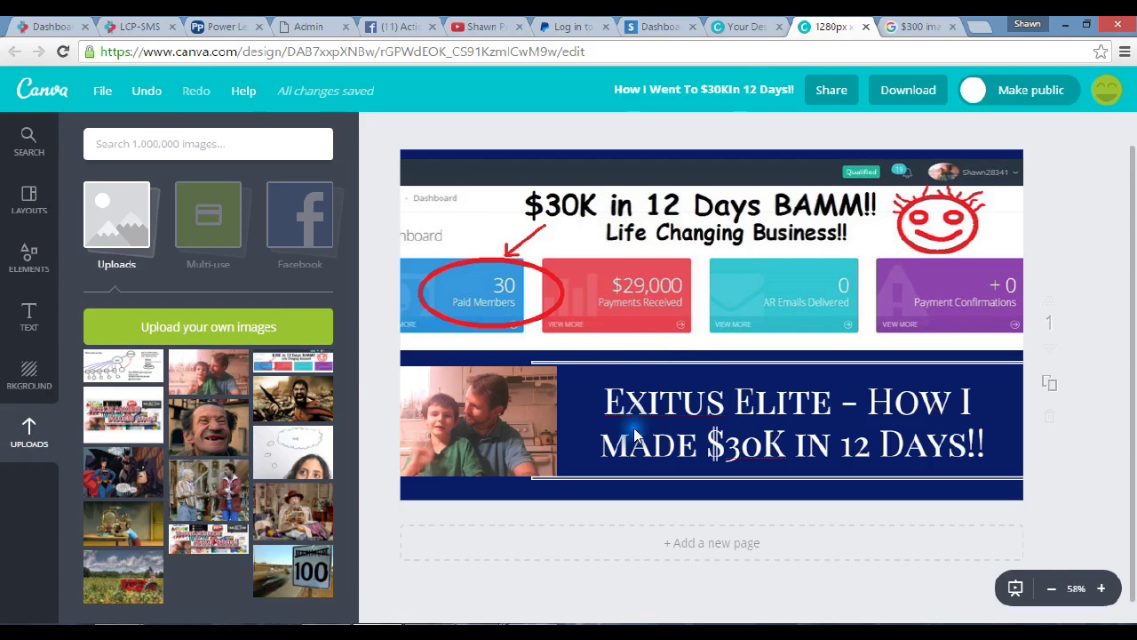
pyautogui.hotkey('ctrl', 'F11')
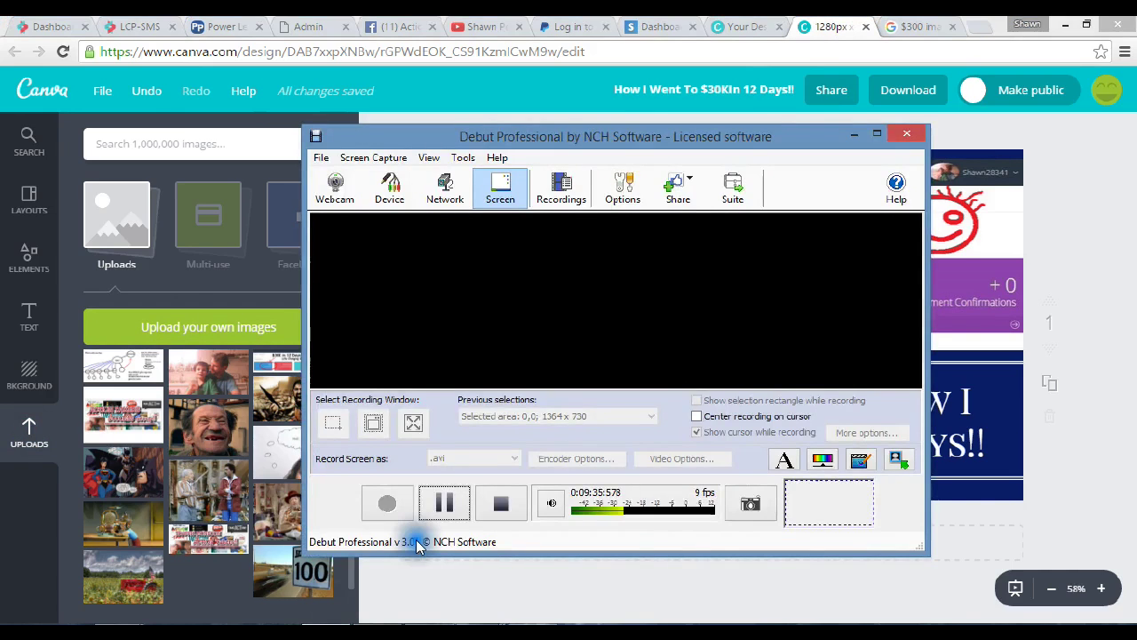
pyautogui.click(507, 563)
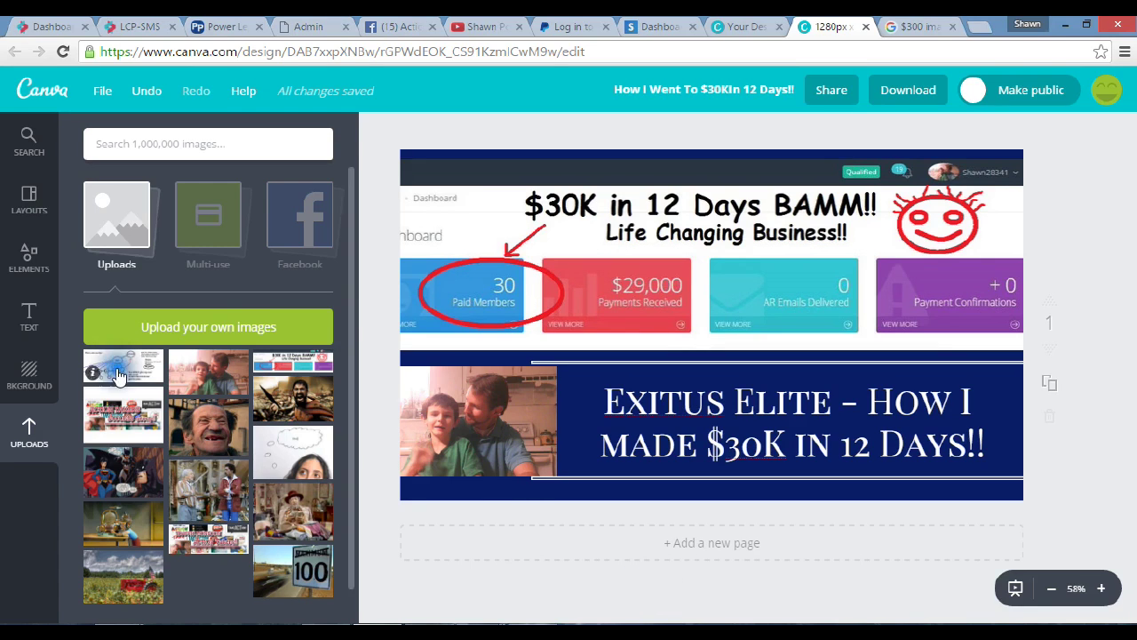
# Upload the Tip of the Day image and drop it onto the title banner.
pyautogui.click(225, 331)
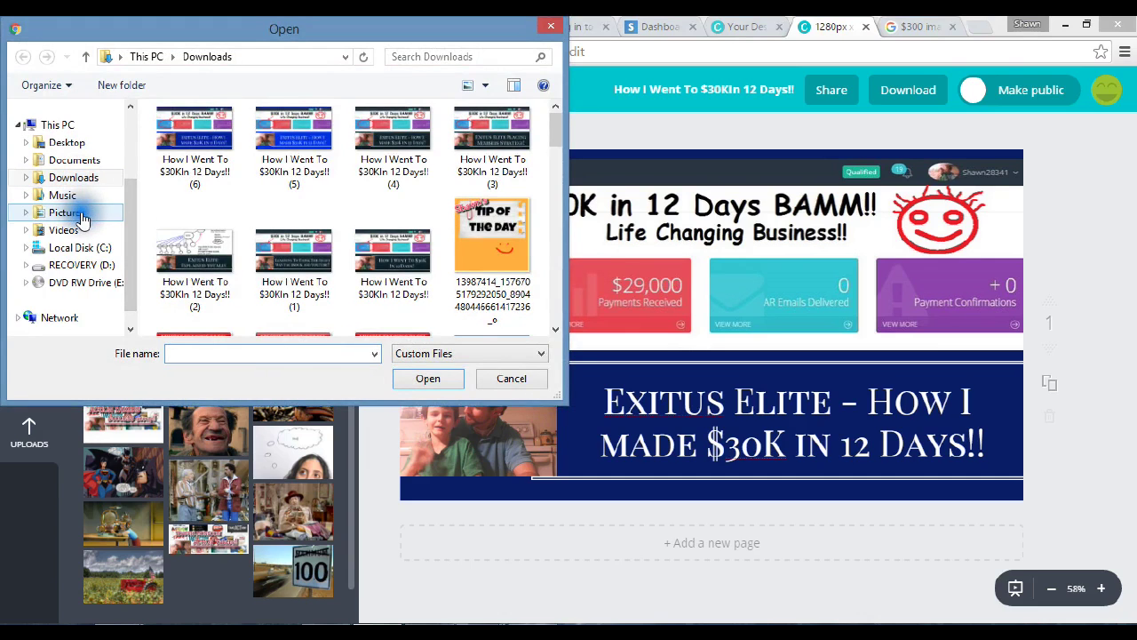
pyautogui.doubleClick(488, 242)
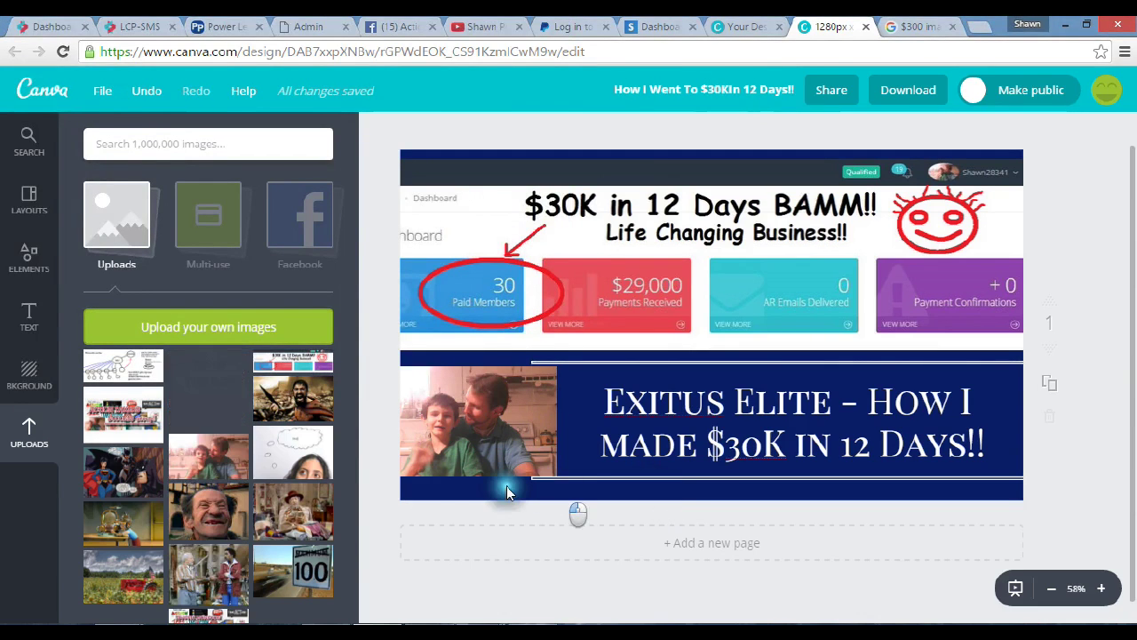
pyautogui.click(30, 433)
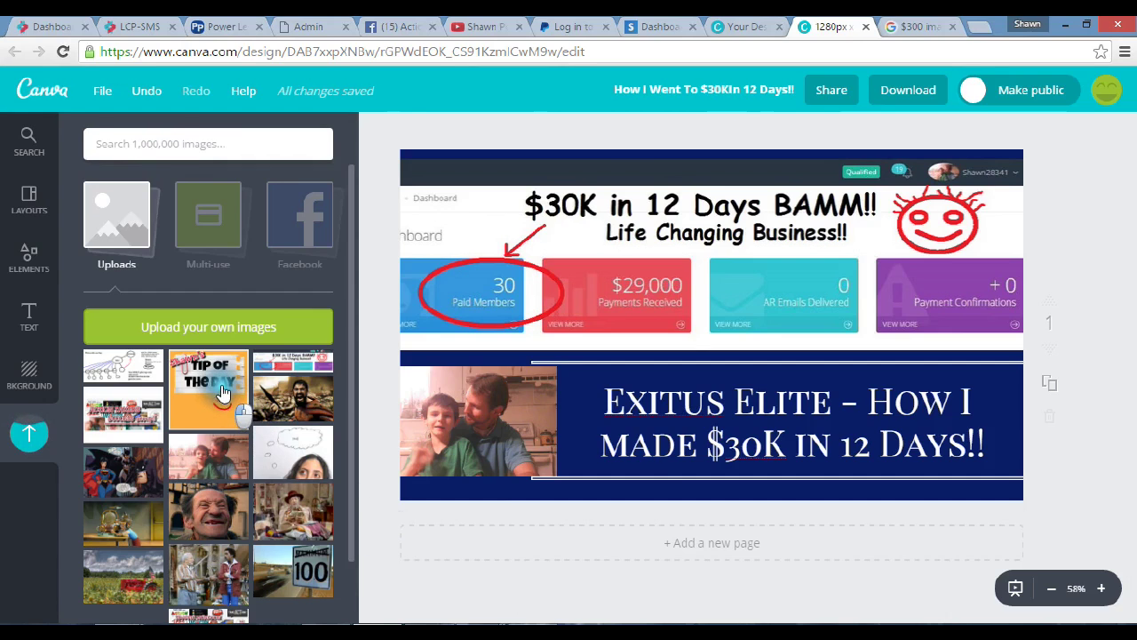
pyautogui.moveTo(255, 402); pyautogui.dragTo(702, 378)
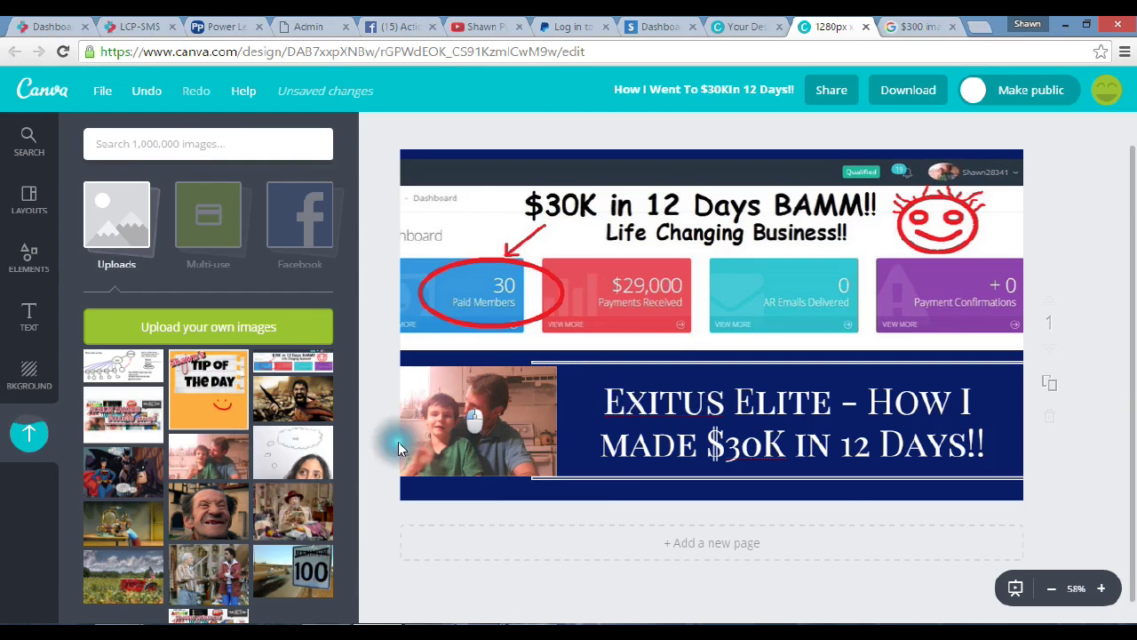
pyautogui.click(385, 521)
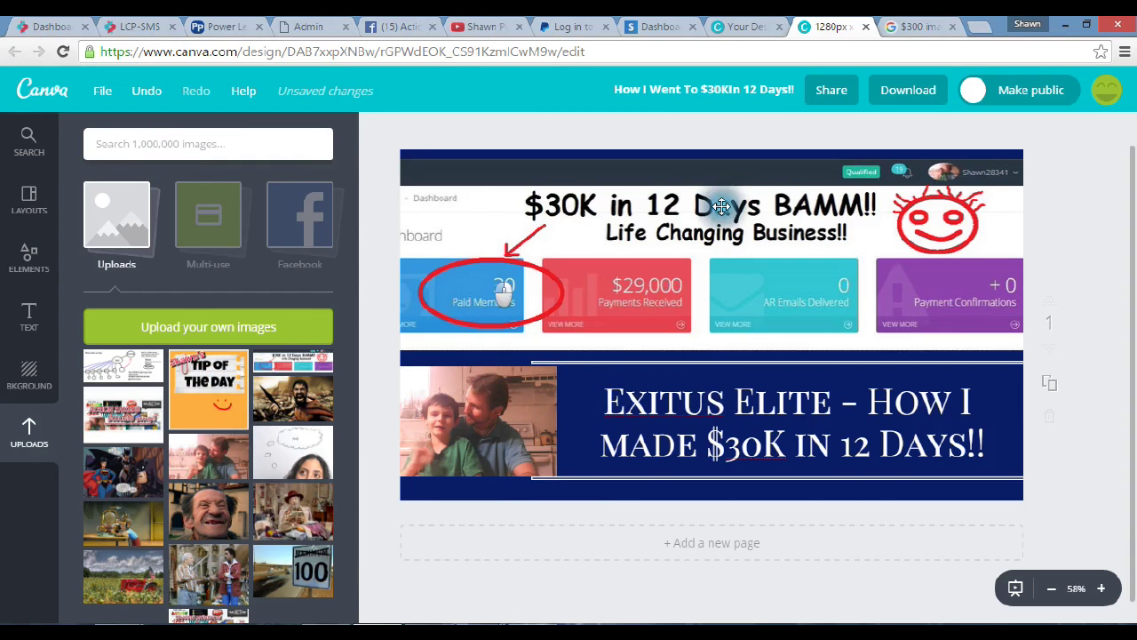
# Browse the Text panel's heading and font combination presets.
pyautogui.click(26, 319)
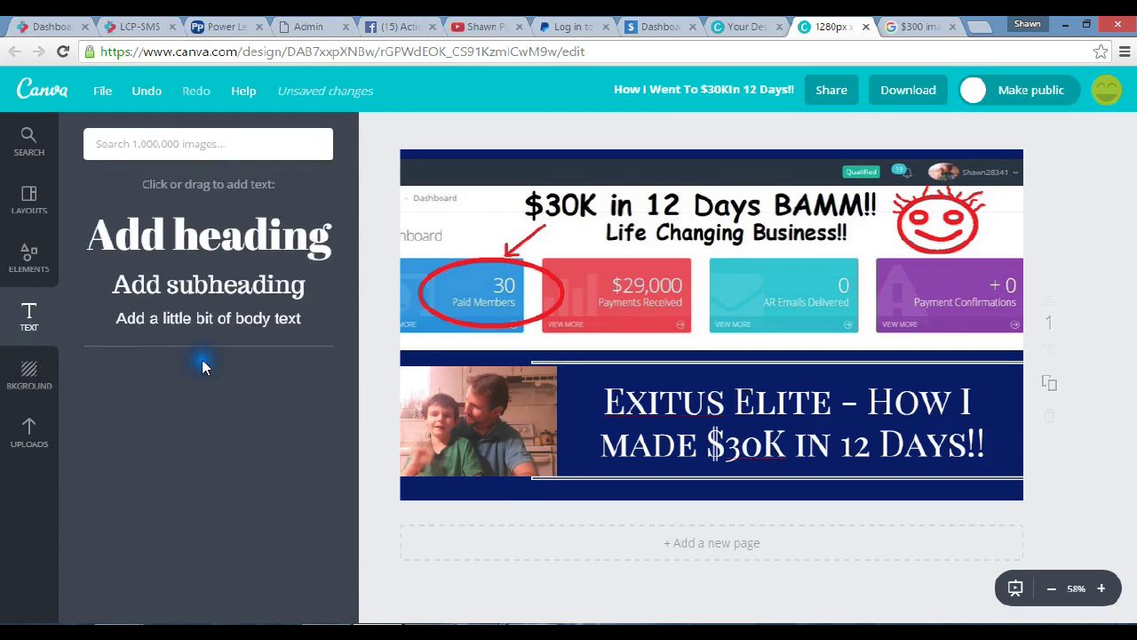
pyautogui.click(354, 442)
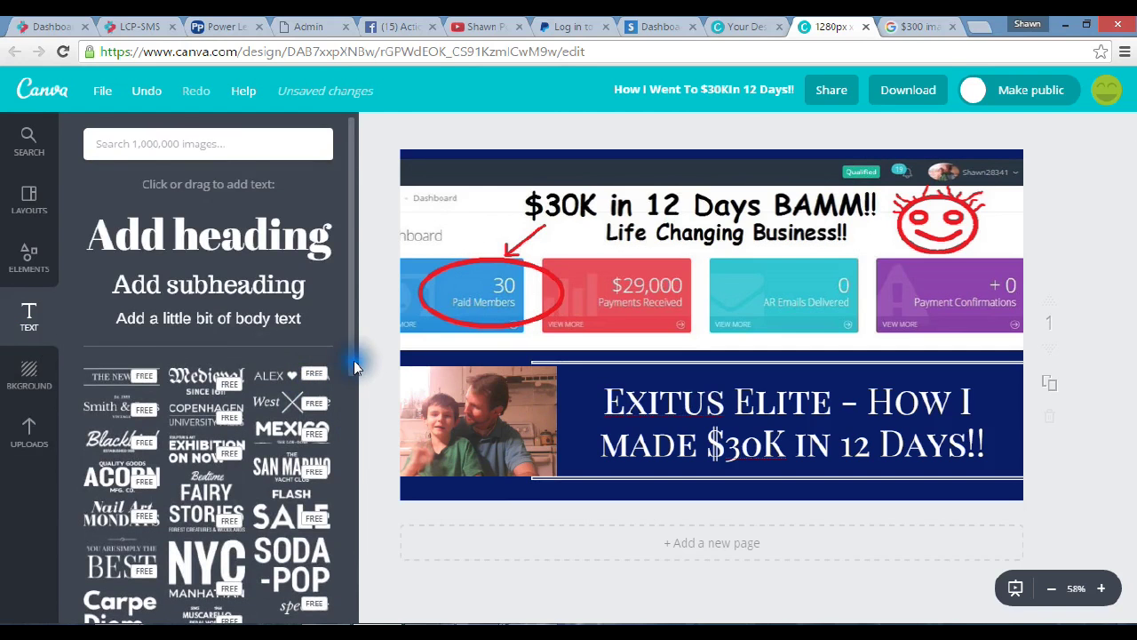
pyautogui.scroll(-2, 355, 435)
pyautogui.moveTo(357, 433); pyautogui.dragTo(354, 520)
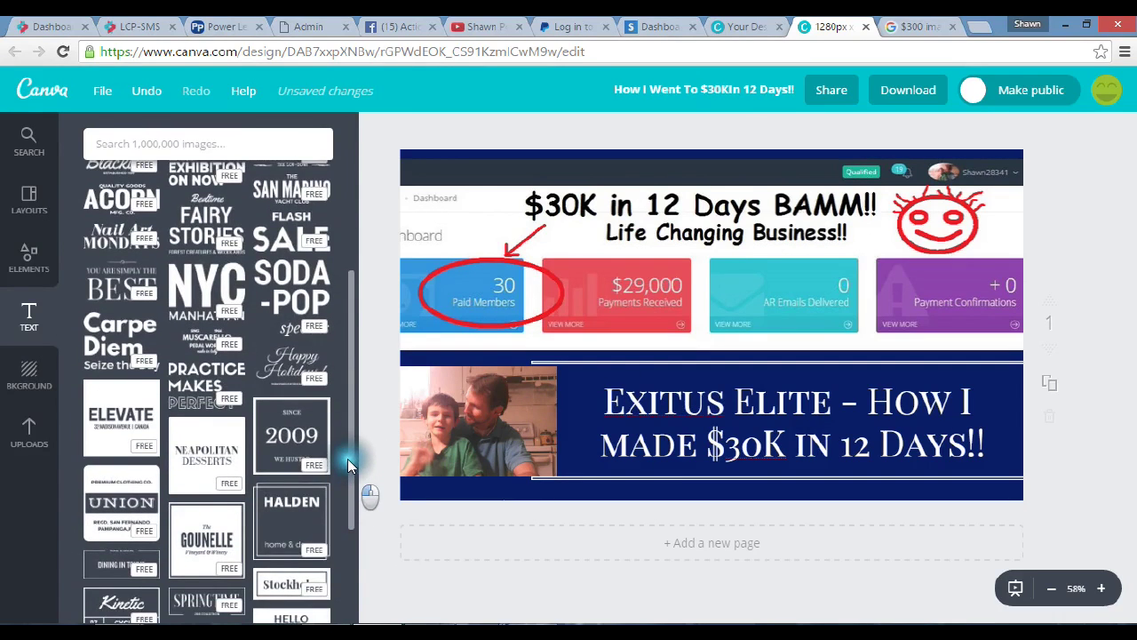
pyautogui.scroll(-4, 347, 458)
pyautogui.scroll(4, 350, 452)
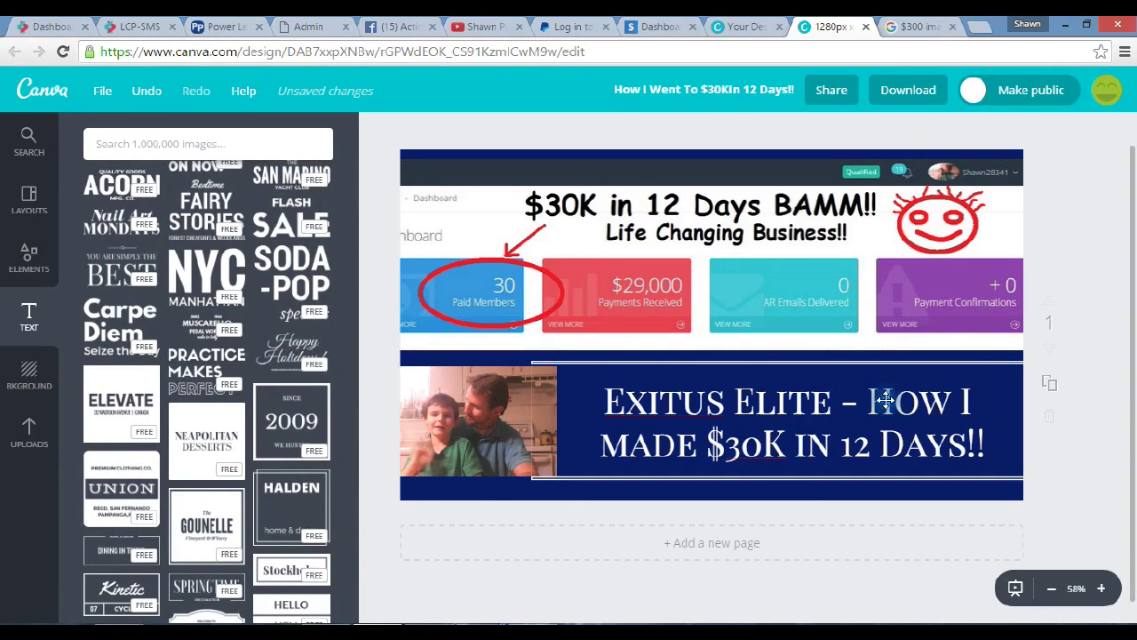
# Try coral, orange and yellow backgrounds, then settle on light green 99e265.
pyautogui.click(29, 376)
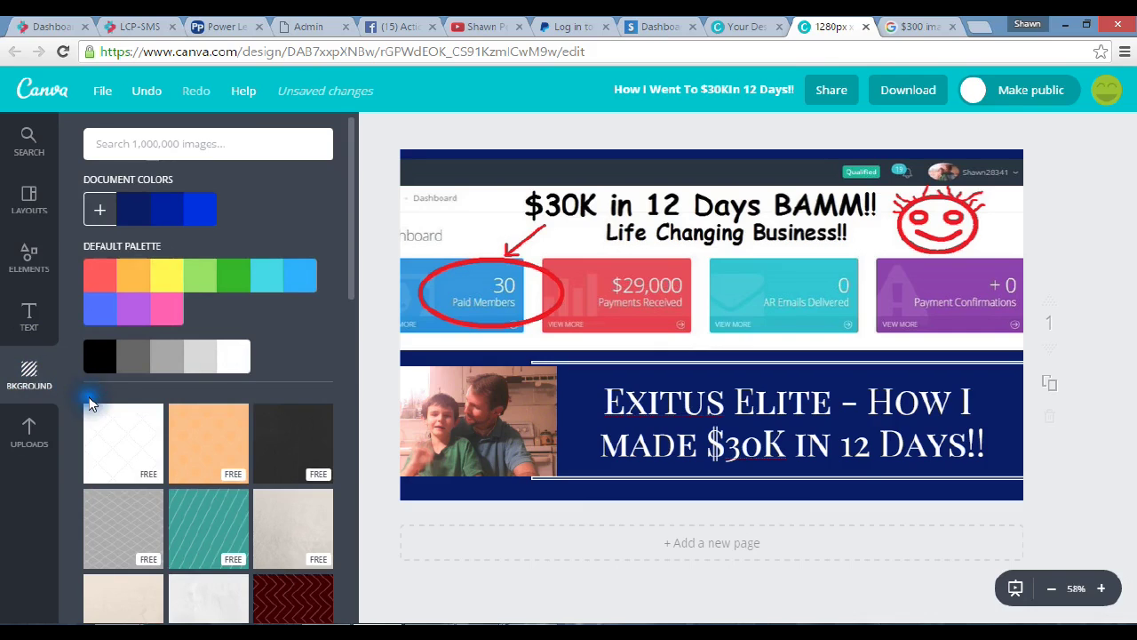
pyautogui.click(224, 440)
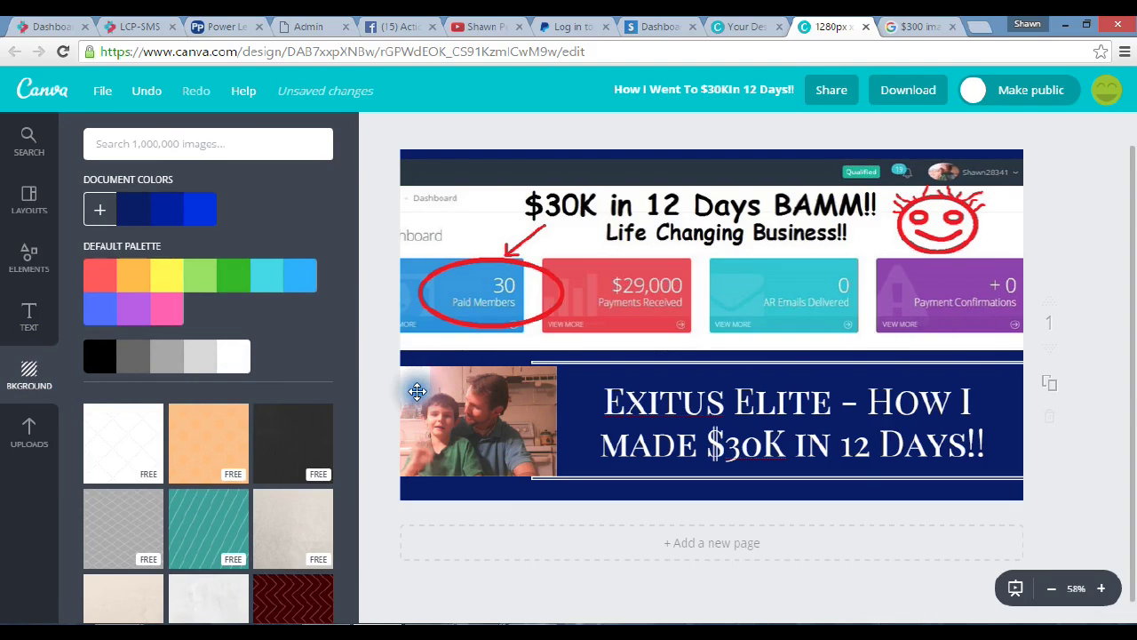
pyautogui.click(99, 277)
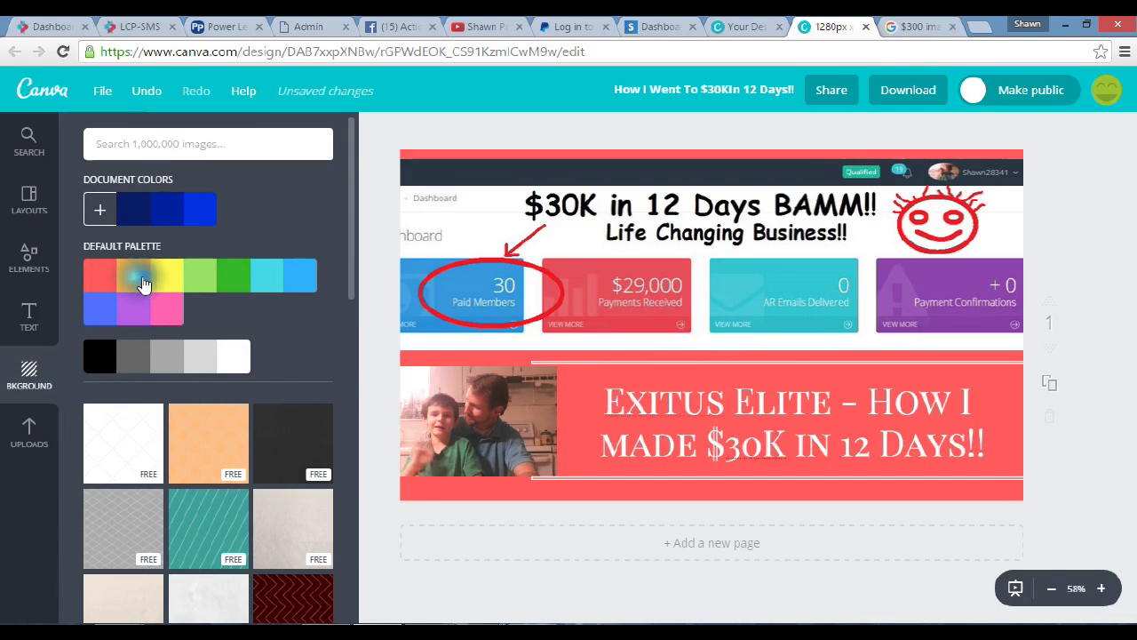
pyautogui.click(138, 281)
pyautogui.click(168, 282)
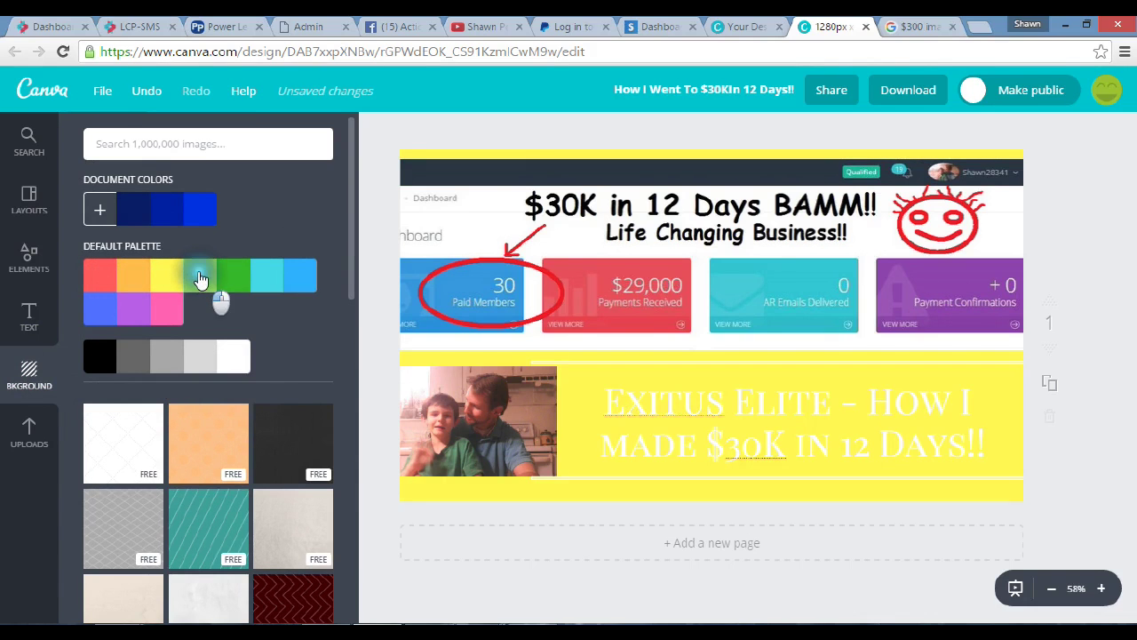
pyautogui.click(200, 281)
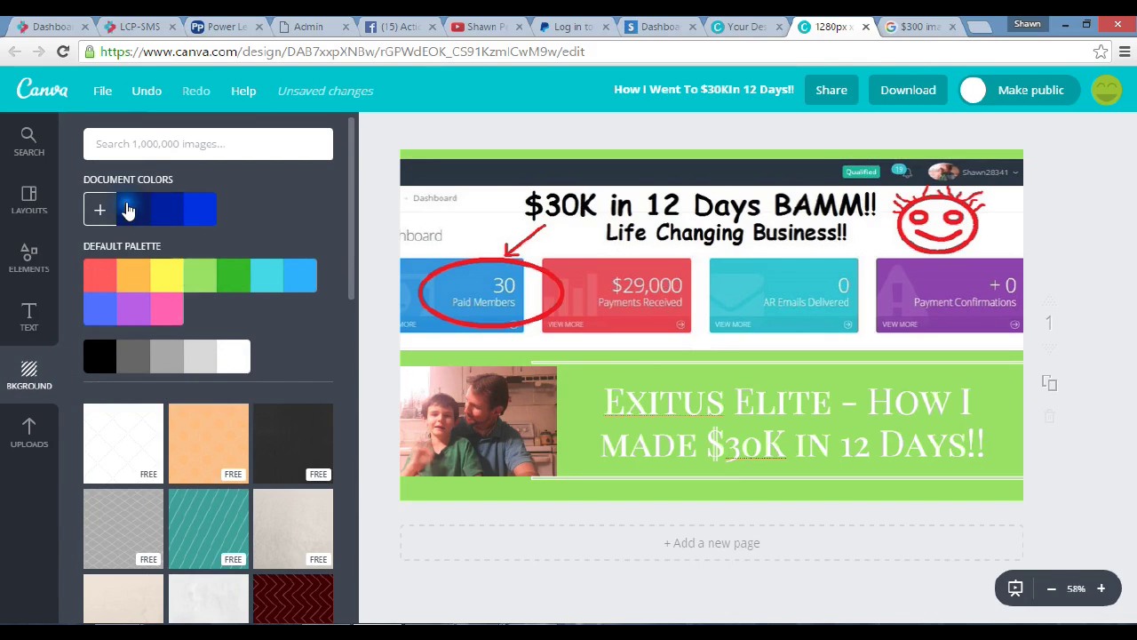
pyautogui.click(102, 210)
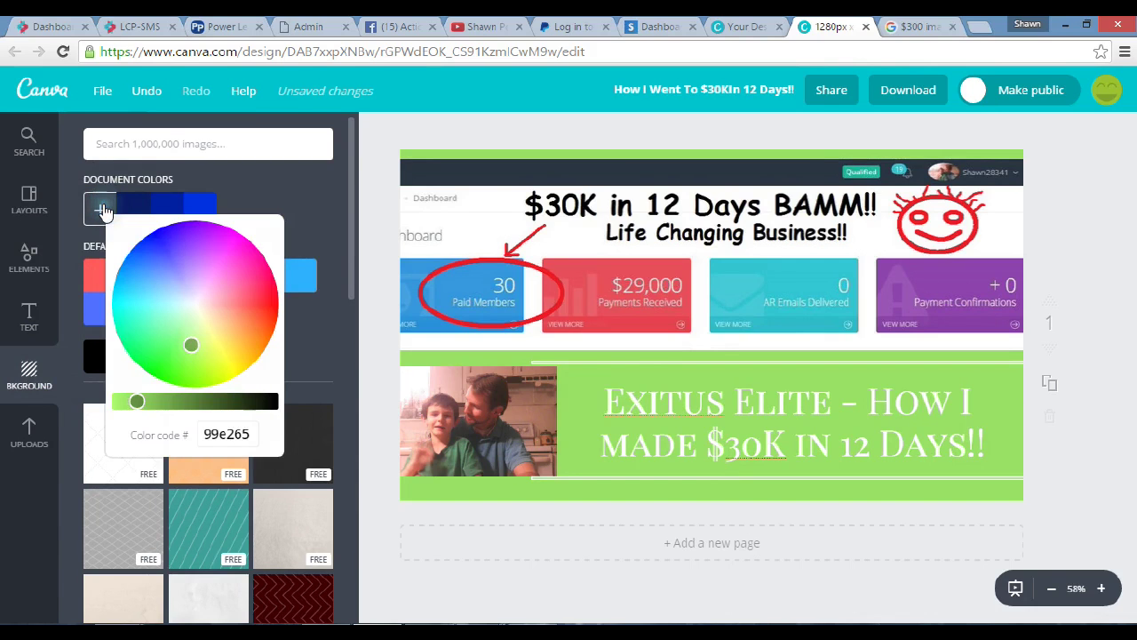
# Drag the background brightness through darker, vivid and slightly darker green shades.
pyautogui.click(138, 402)
pyautogui.moveTo(158, 405); pyautogui.dragTo(217, 401)
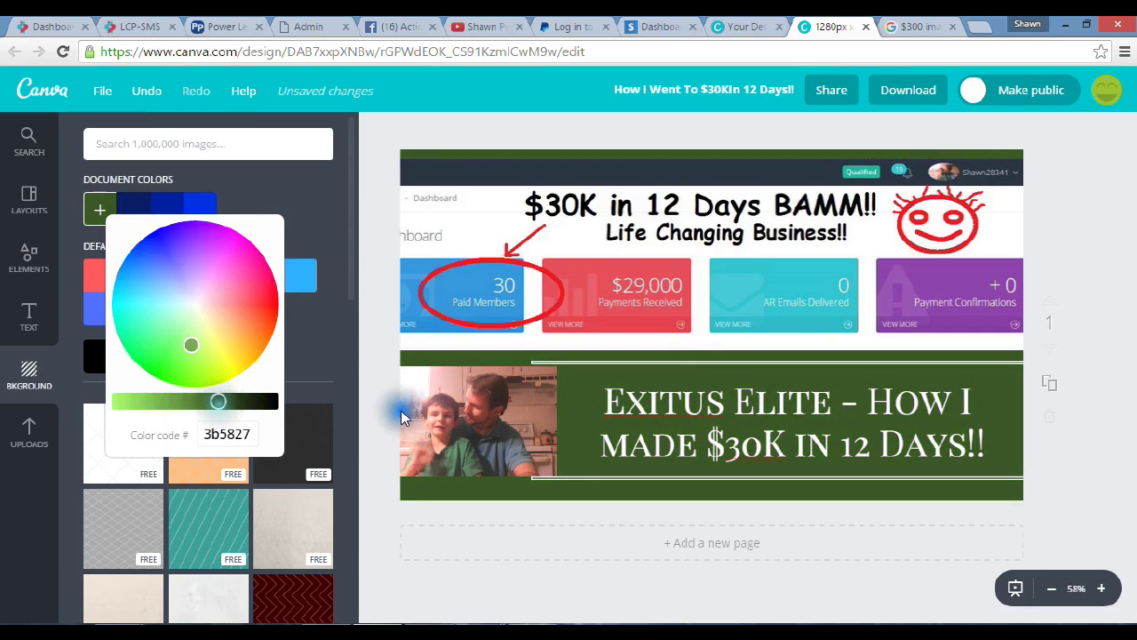
pyautogui.moveTo(220, 401); pyautogui.dragTo(62, 402)
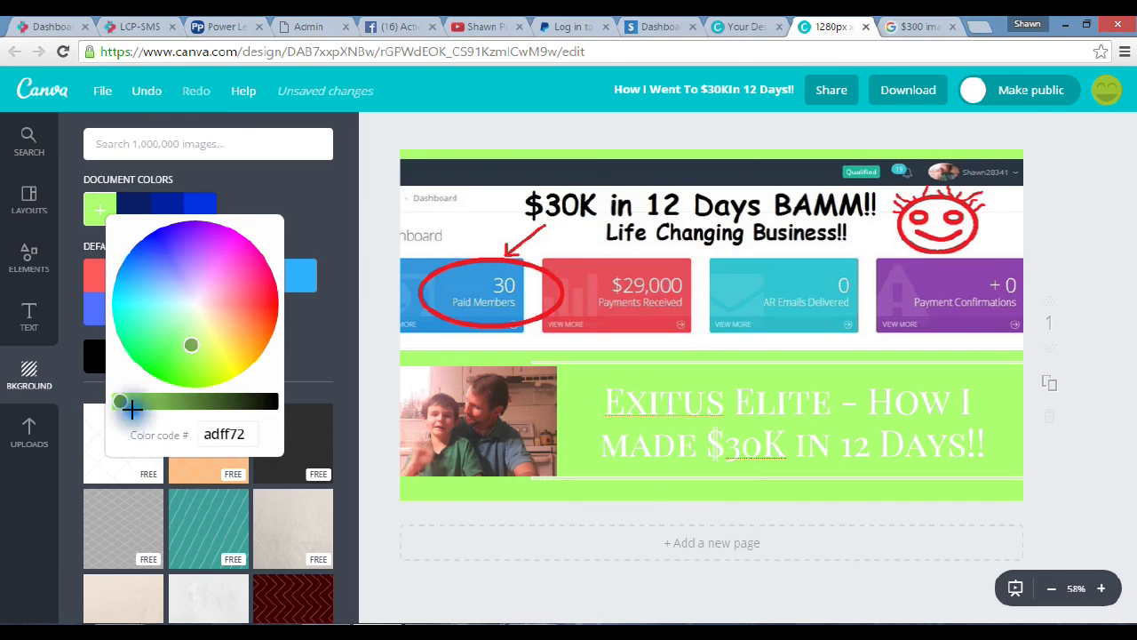
pyautogui.moveTo(122, 401); pyautogui.dragTo(210, 402)
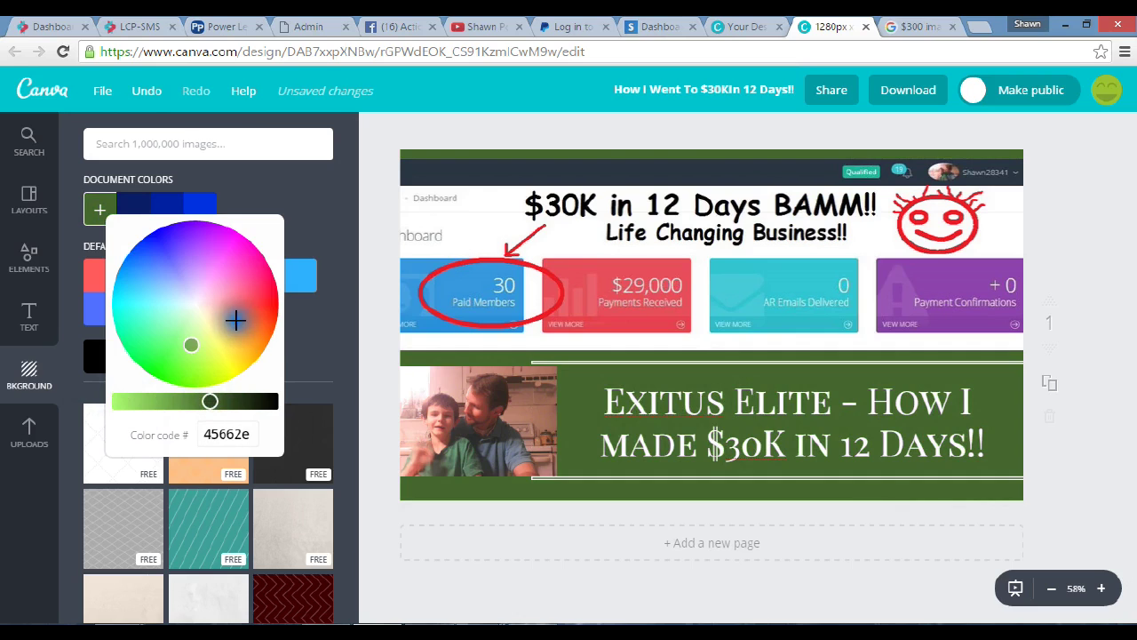
# Try dark red and purple, set the background to navy 001b66, then return to YouTube.
pyautogui.click(240, 304)
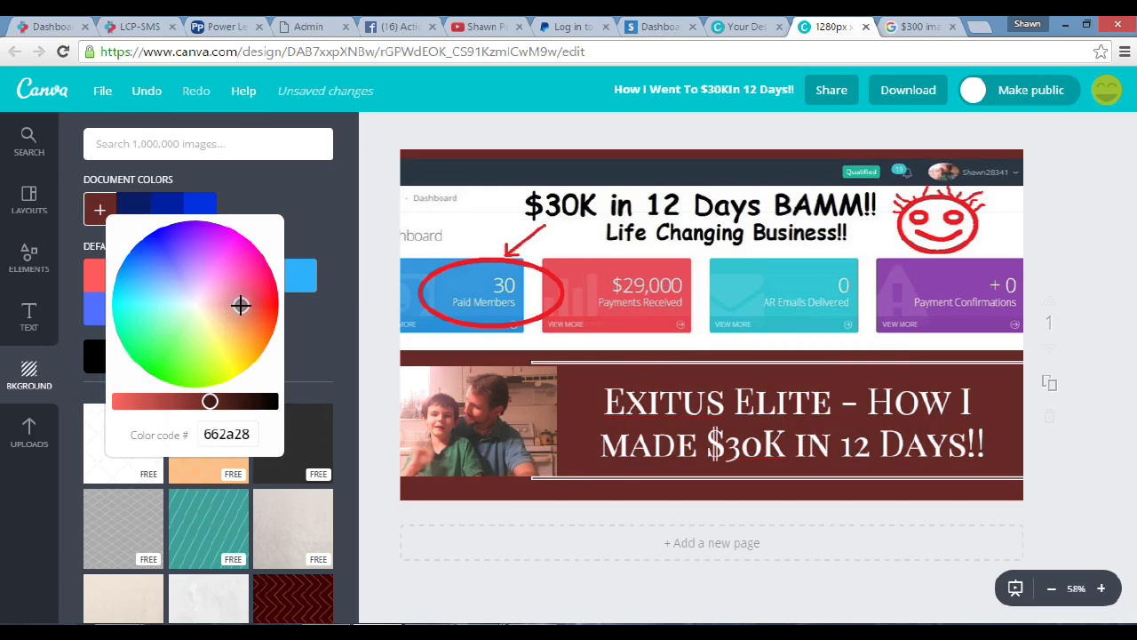
pyautogui.click(179, 261)
pyautogui.moveTo(143, 257)
pyautogui.mouseDown()
pyautogui.moveTo(150, 237)
pyautogui.moveTo(192, 229)
pyautogui.mouseUp()
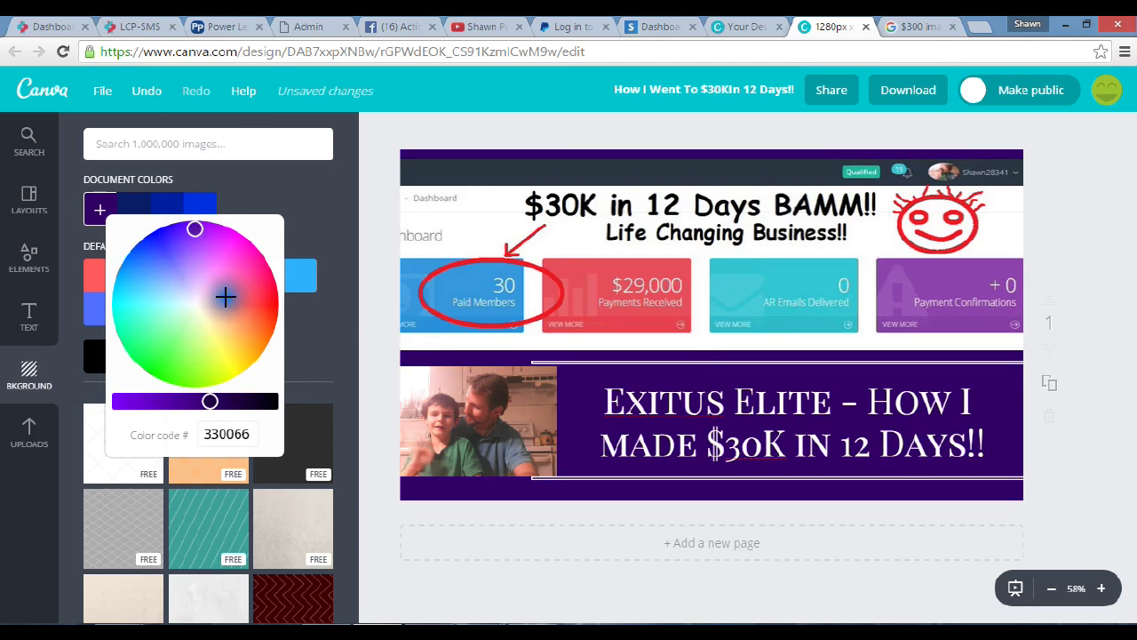
pyautogui.click(139, 251)
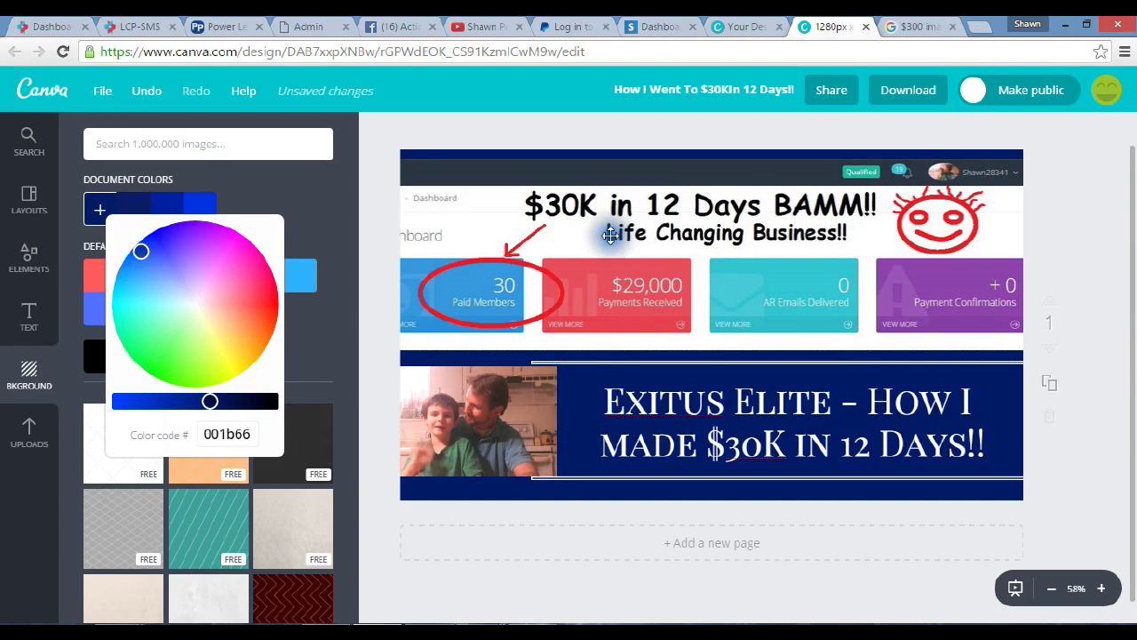
pyautogui.click(487, 26)
# Scroll the YouTube channel home page back to its header and open the Videos tab.
pyautogui.scroll(-1, 643, 351)
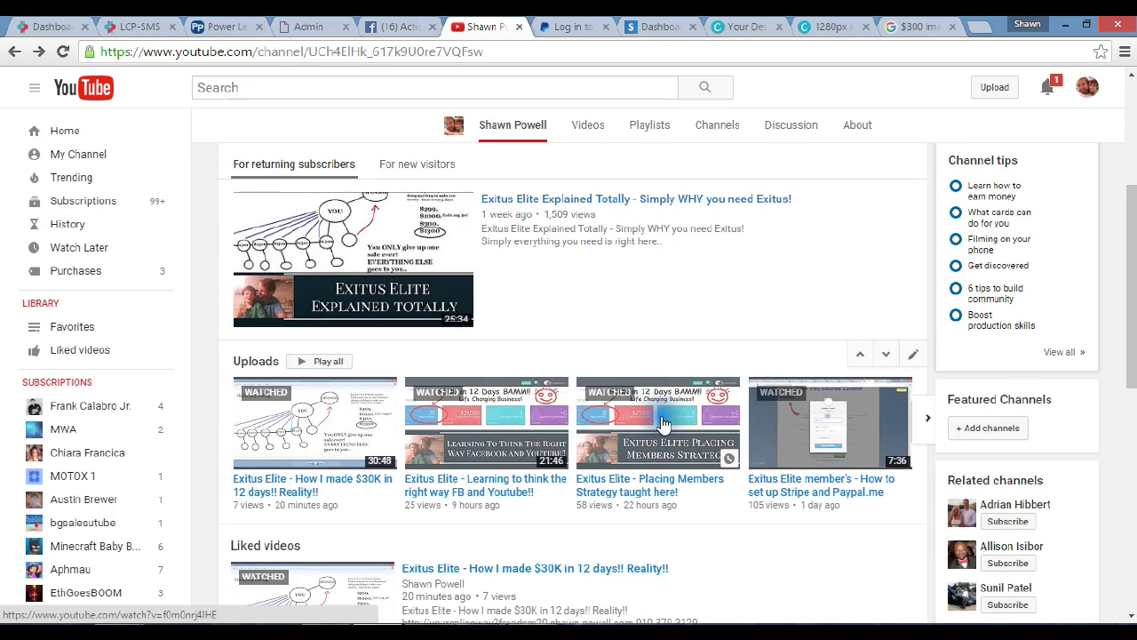
pyautogui.scroll(1, 665, 423)
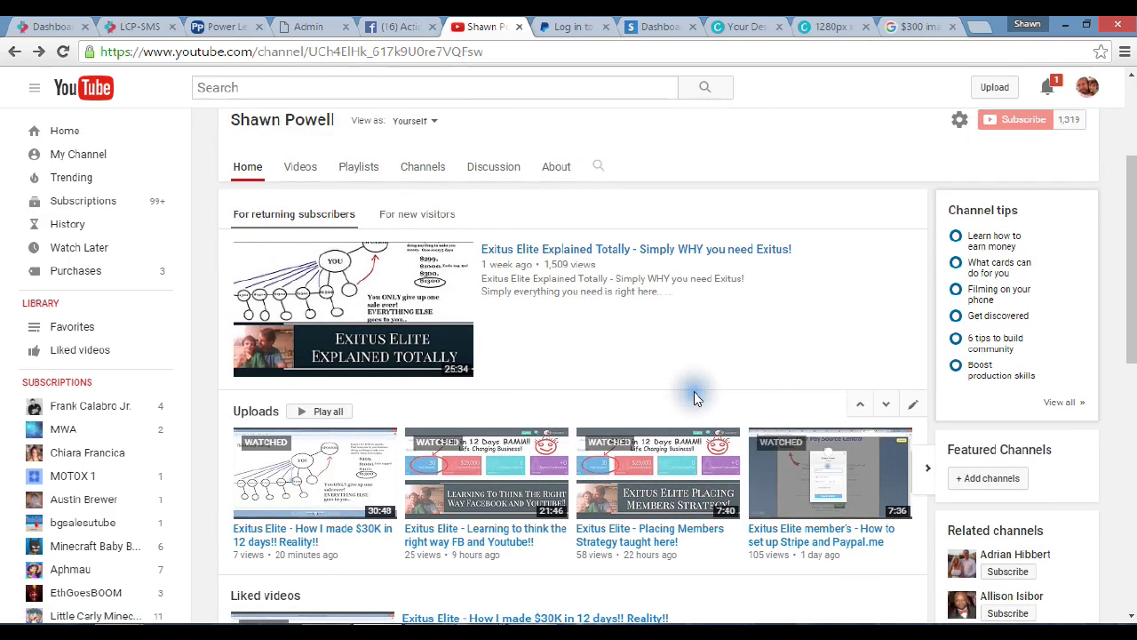
pyautogui.scroll(2, 695, 397)
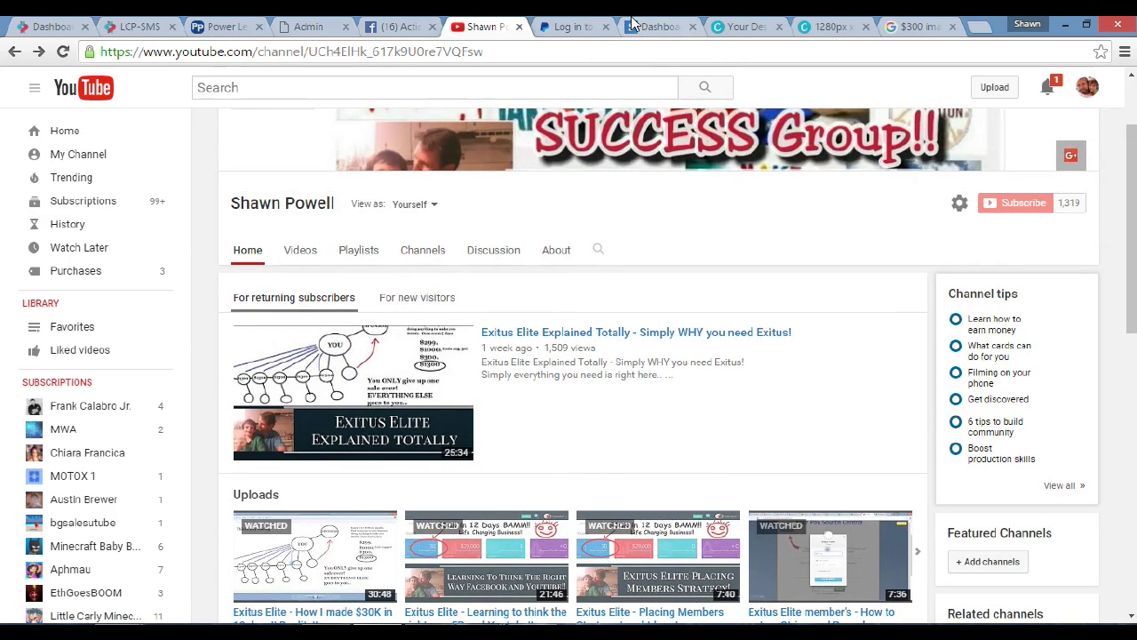
pyautogui.scroll(2, 655, 404)
pyautogui.scroll(-3, 655, 401)
pyautogui.click(300, 200)
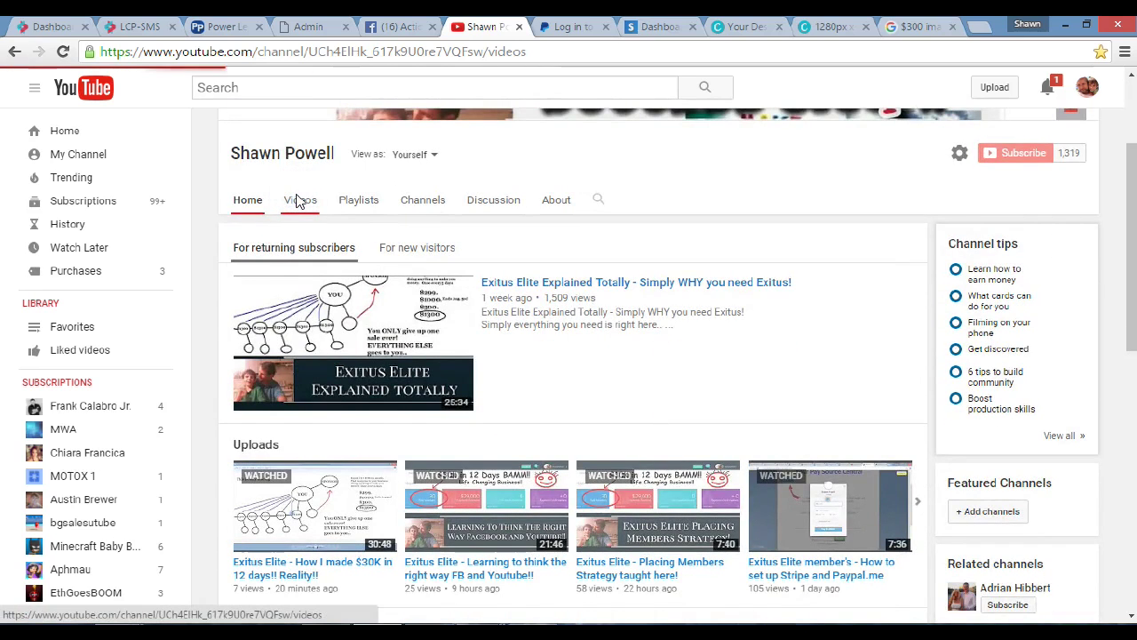
# Load the channel's Videos tab and scroll through the uploads grid and back up.
pyautogui.click(300, 200)
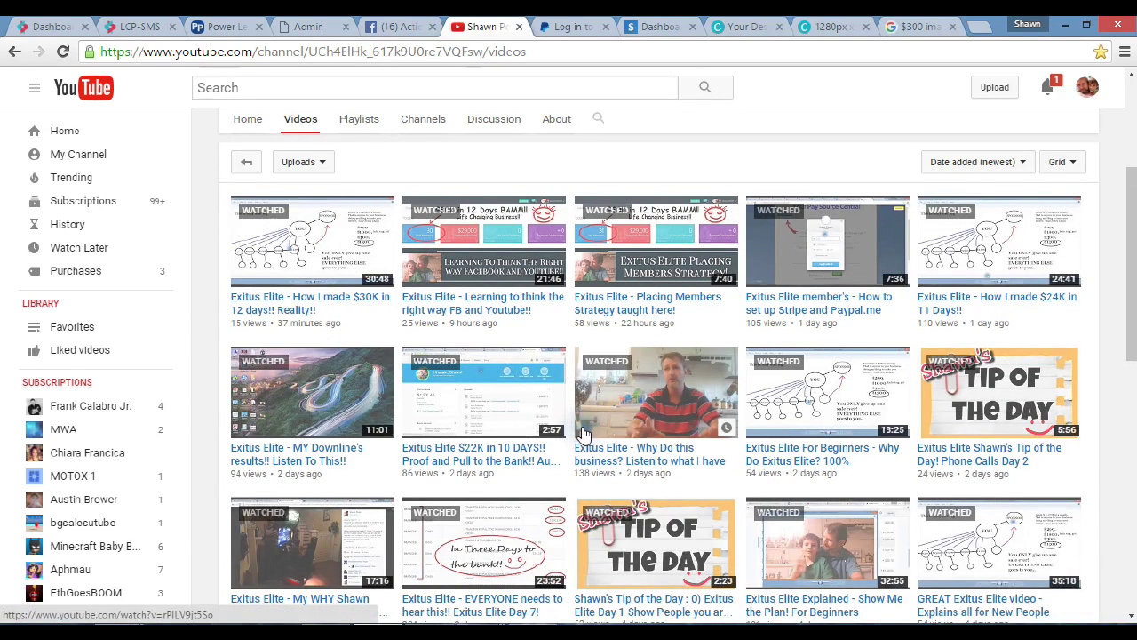
pyautogui.scroll(-3, 775, 359)
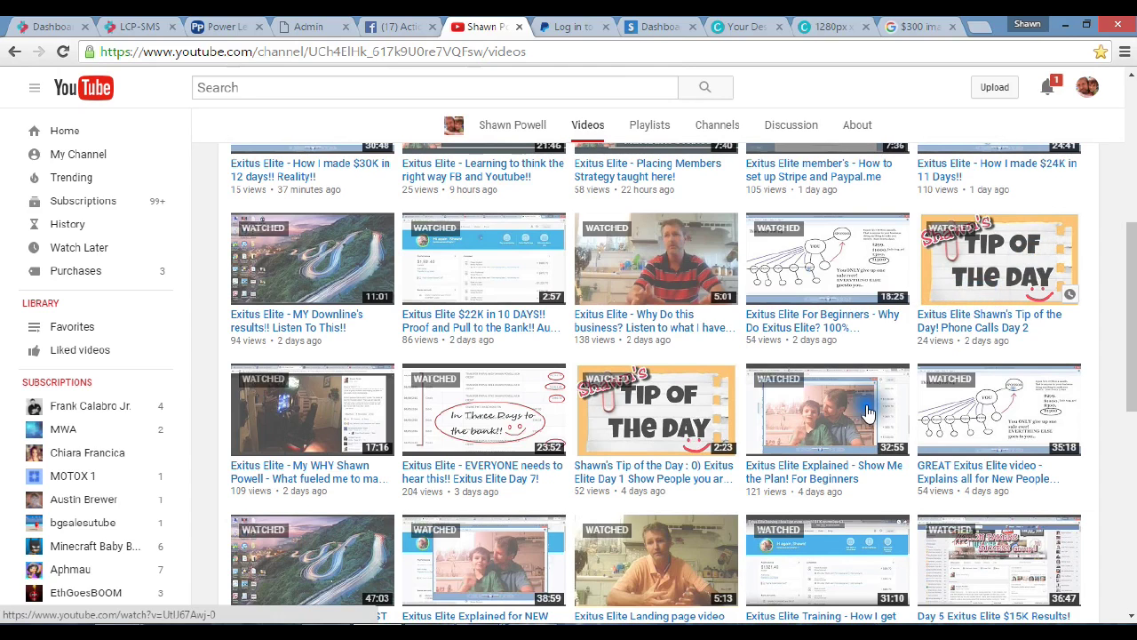
pyautogui.scroll(3, 802, 463)
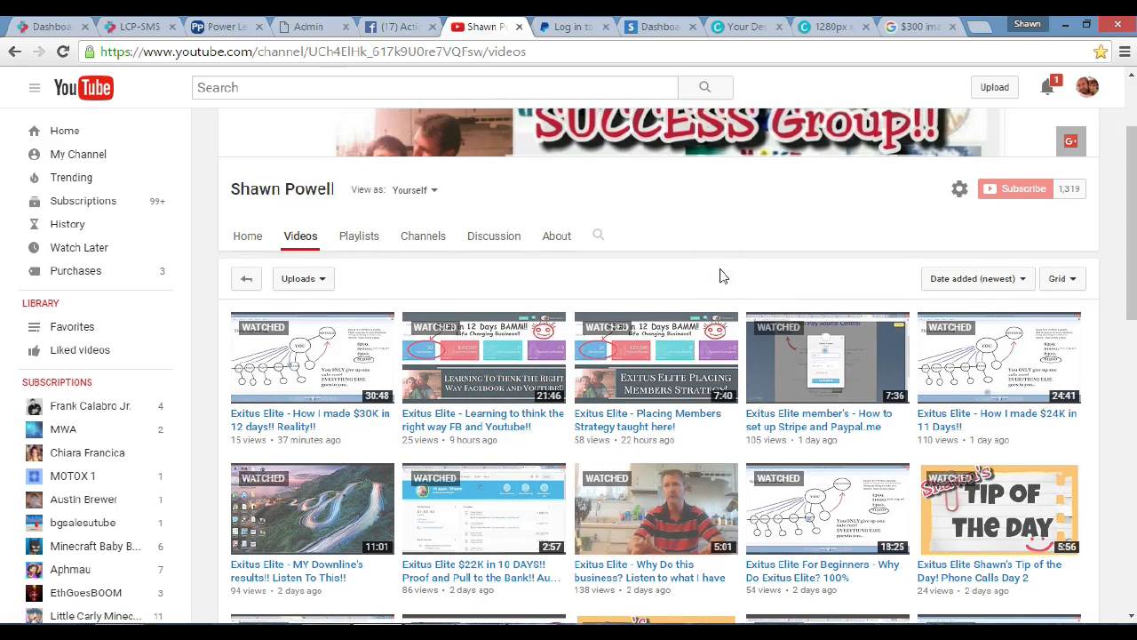
# Open the newest upload, 'Exitus Elite - How I made $30K in 12 days!! Reality!!', and scroll to its toolbar.
pyautogui.click(302, 418)
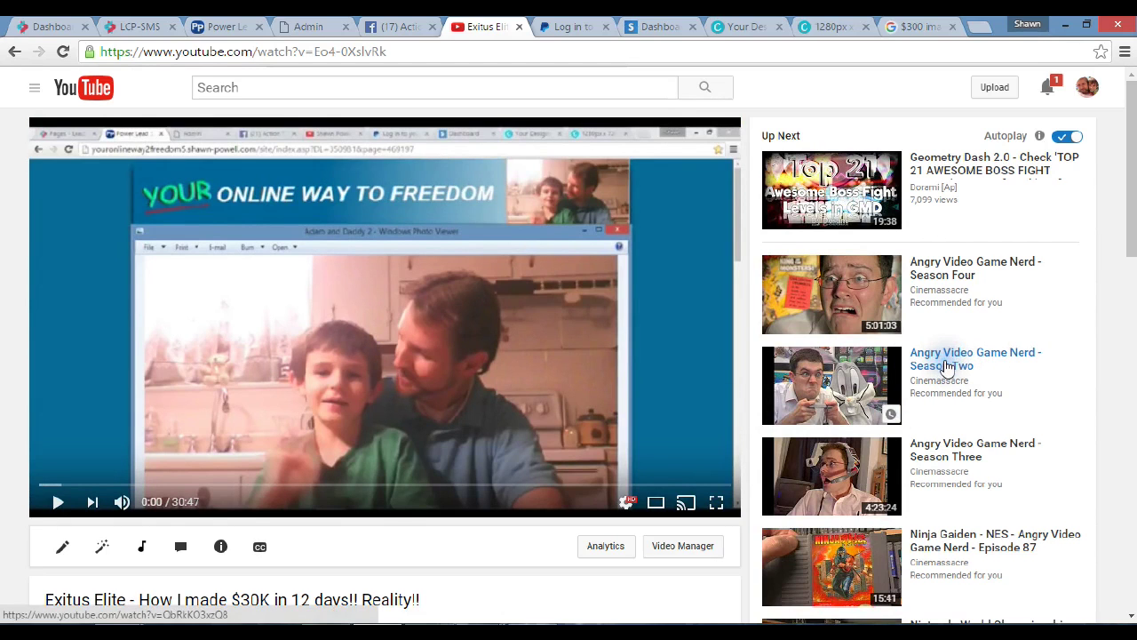
pyautogui.scroll(-3, 1028, 376)
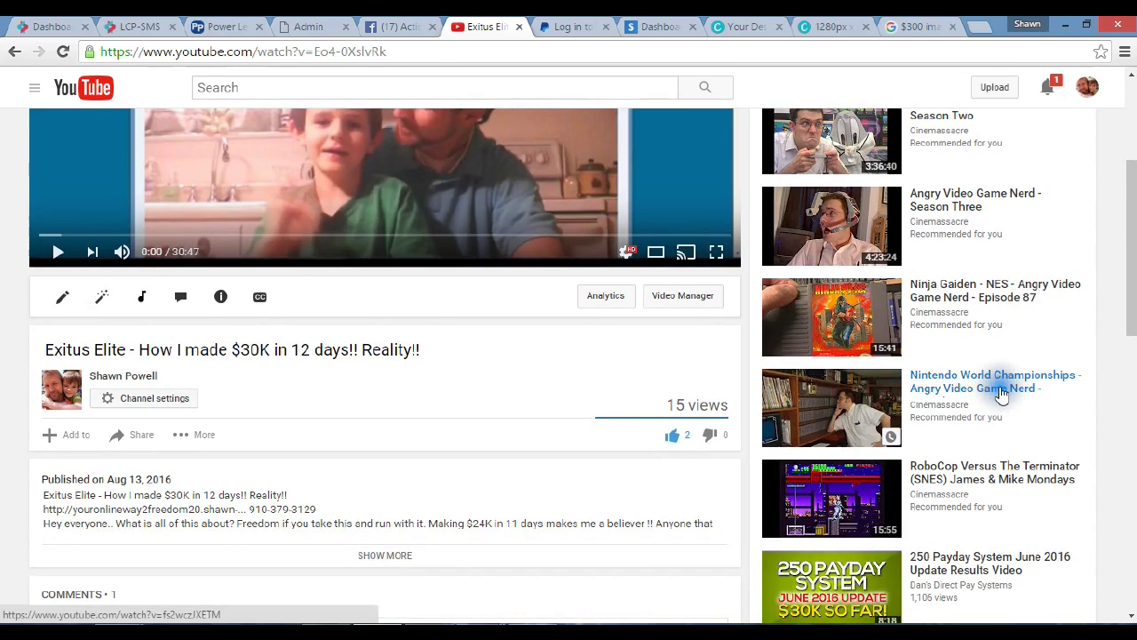
pyautogui.scroll(3, 1004, 391)
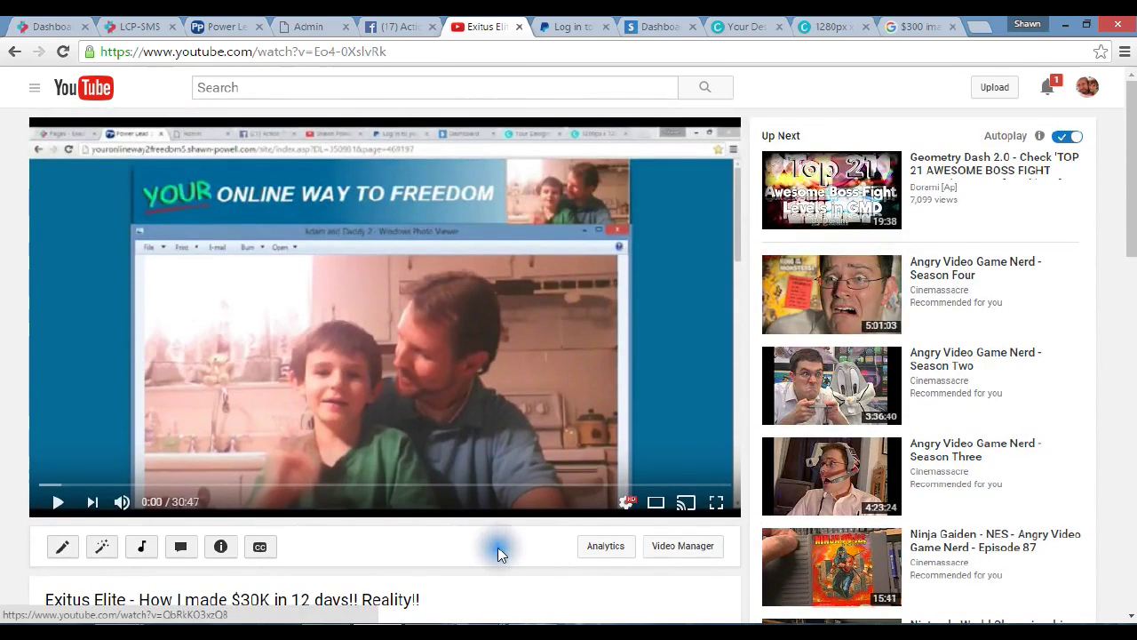
pyautogui.scroll(-2, 450, 546)
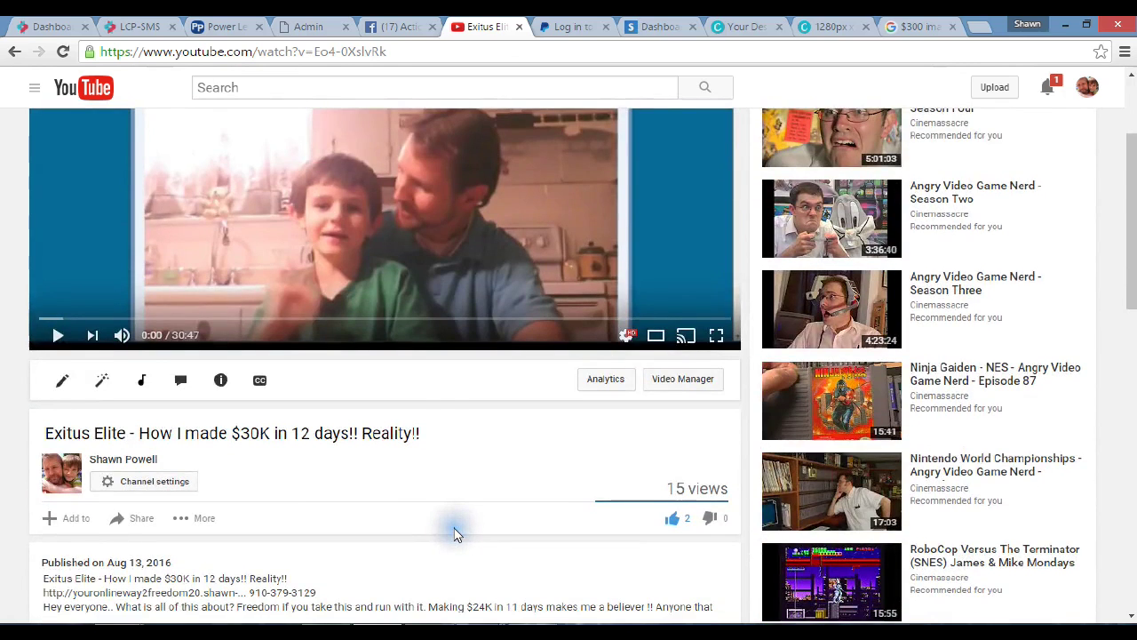
# Check the video's thumbnail and Advanced settings in Creator Studio, then go back to the Canva tab.
pyautogui.click(60, 381)
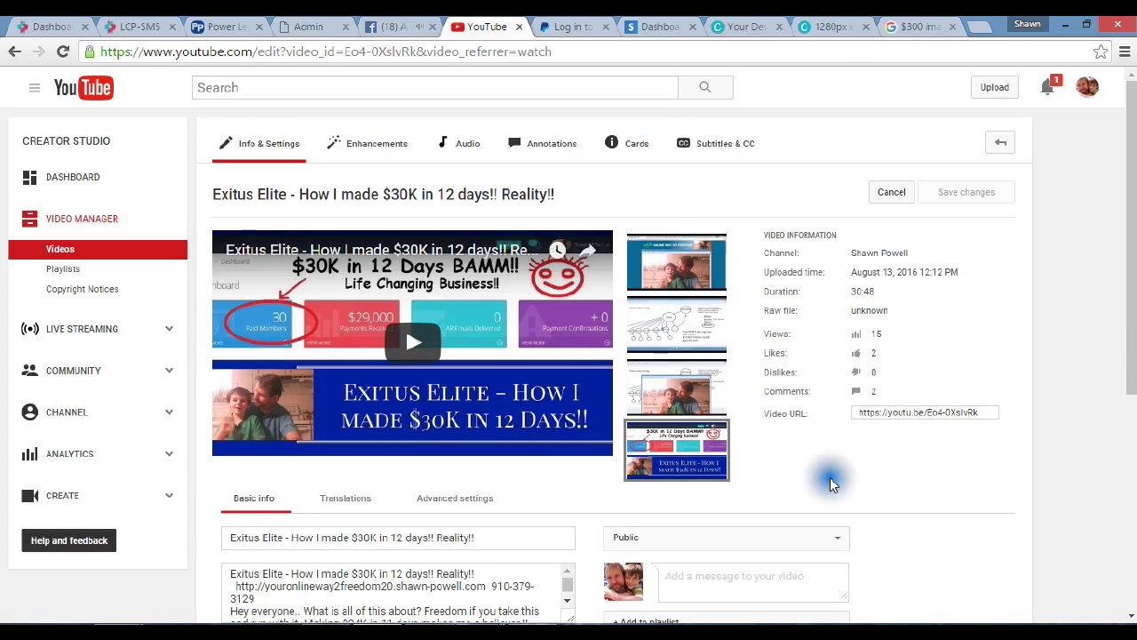
pyautogui.moveTo(687, 446)
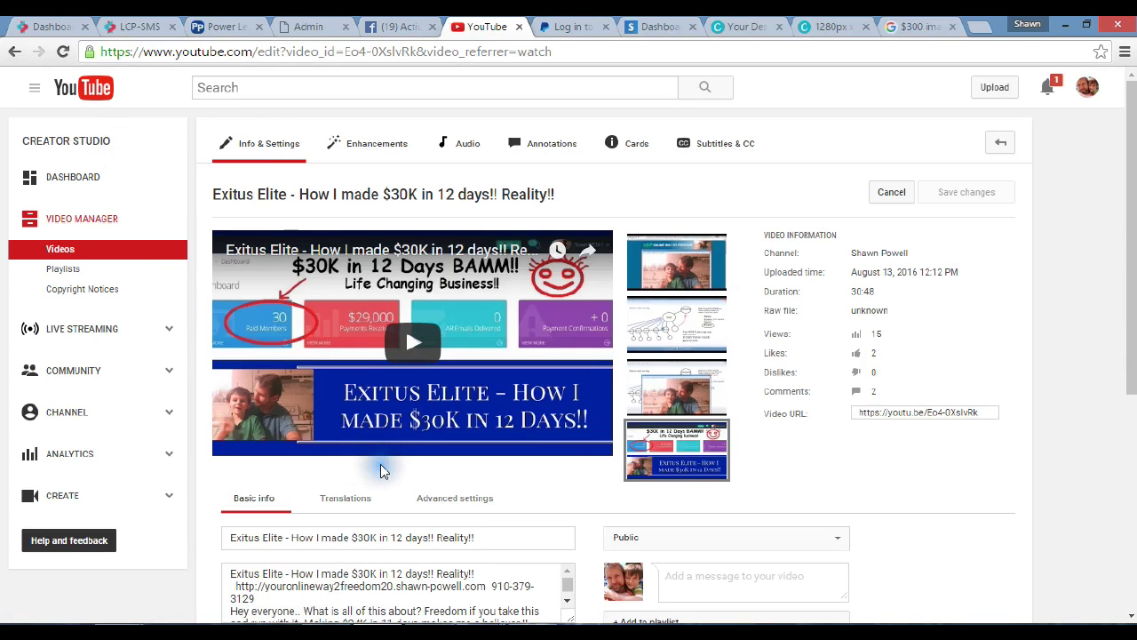
pyautogui.click(531, 493)
pyautogui.moveTo(682, 455)
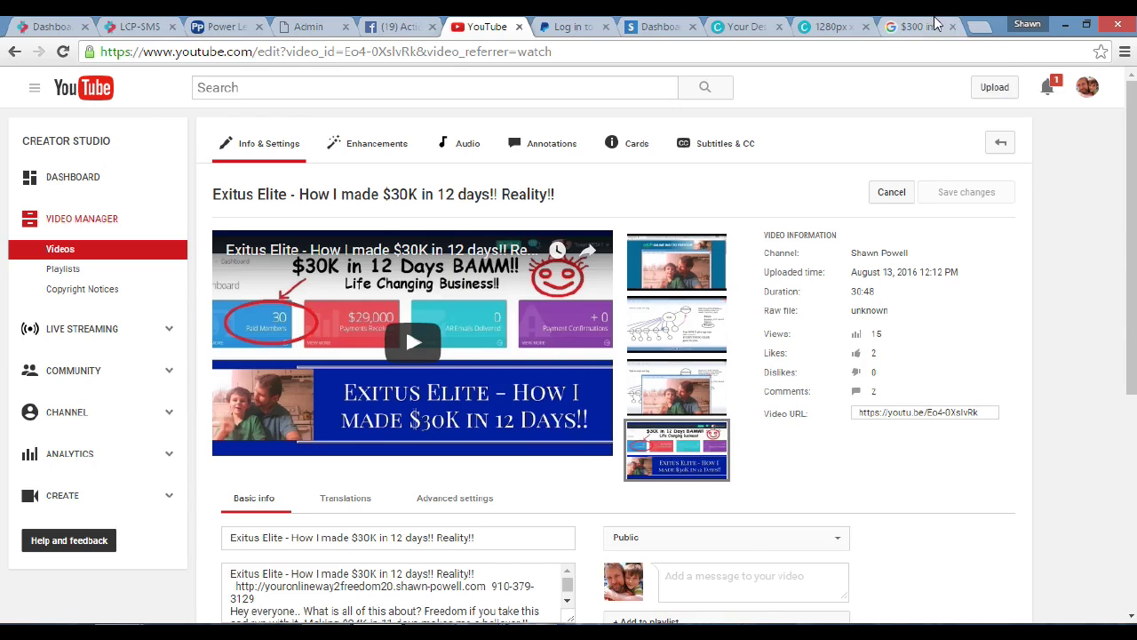
pyautogui.click(825, 25)
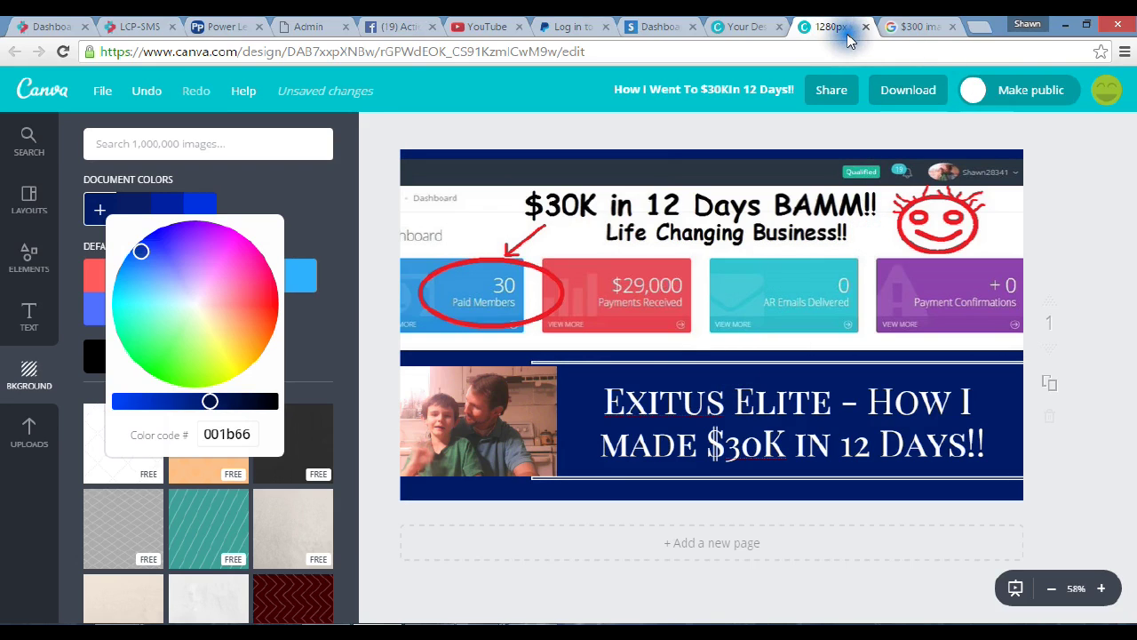
# Show the design's uploaded images and select the title text box for editing.
pyautogui.click(42, 430)
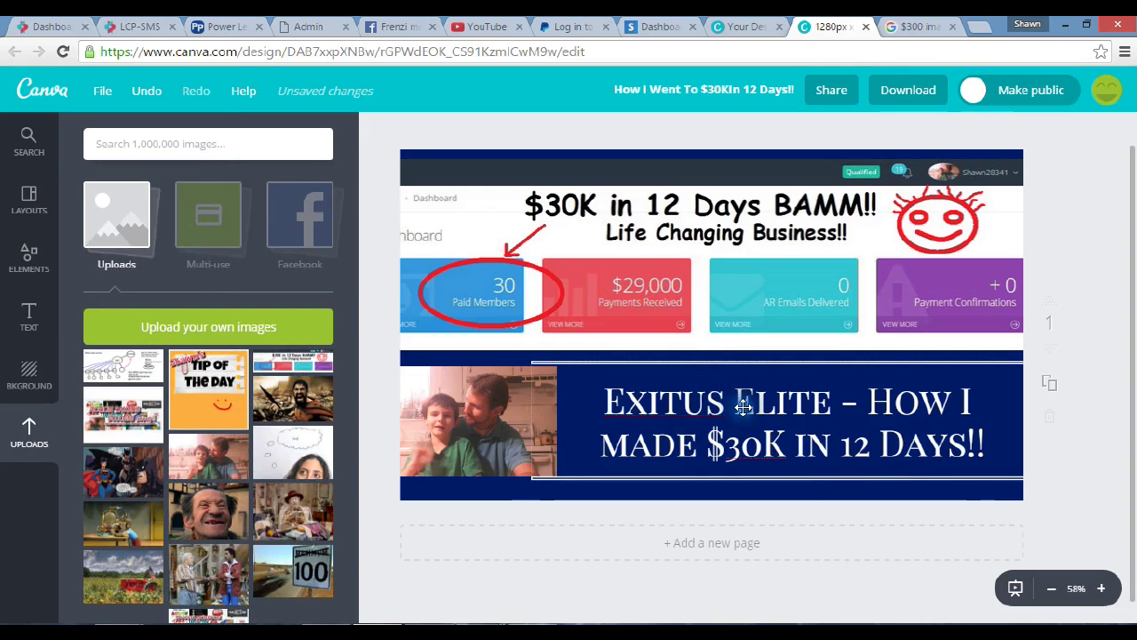
pyautogui.click(900, 413)
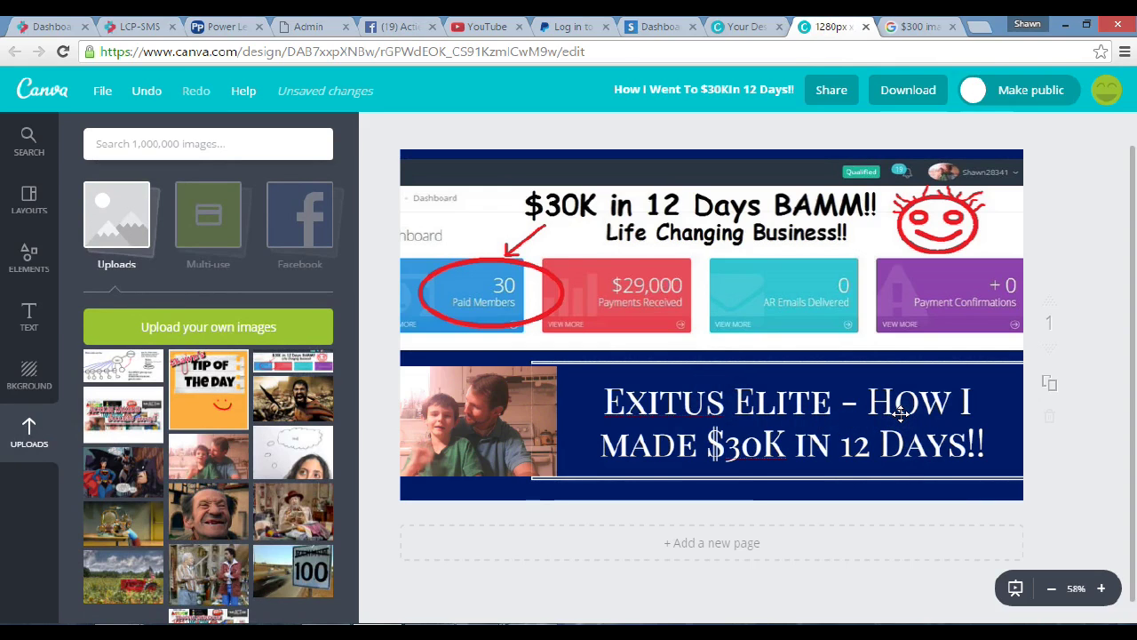
pyautogui.click(900, 413)
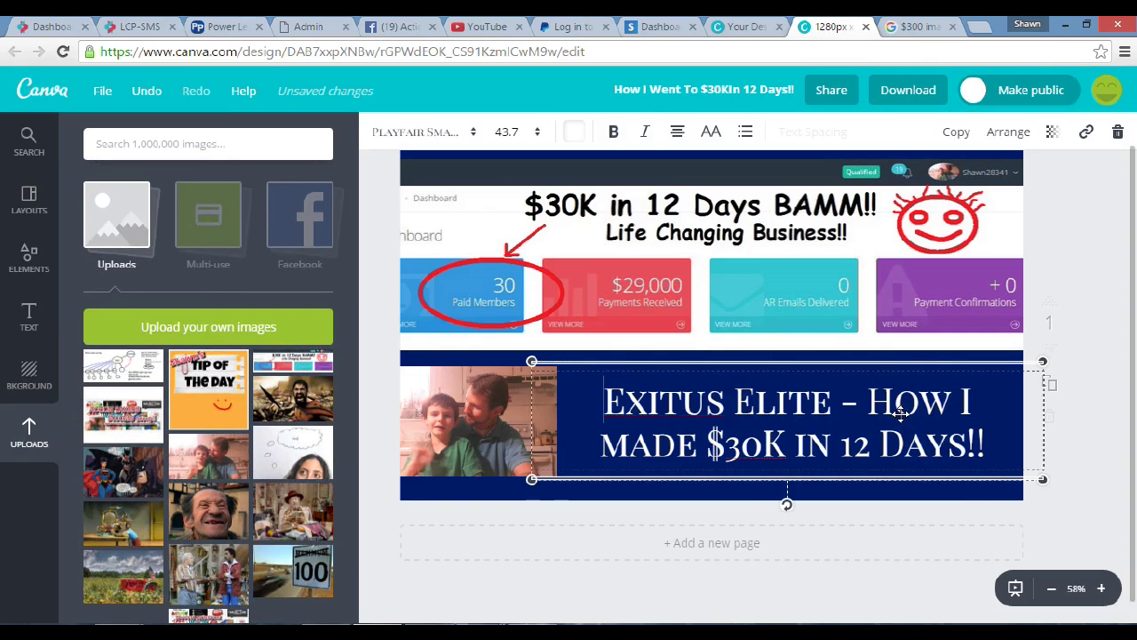
pyautogui.click(900, 413)
# Type and delete stray characters after 'How' in the title, then minimize Chrome.
pyautogui.click(947, 402)
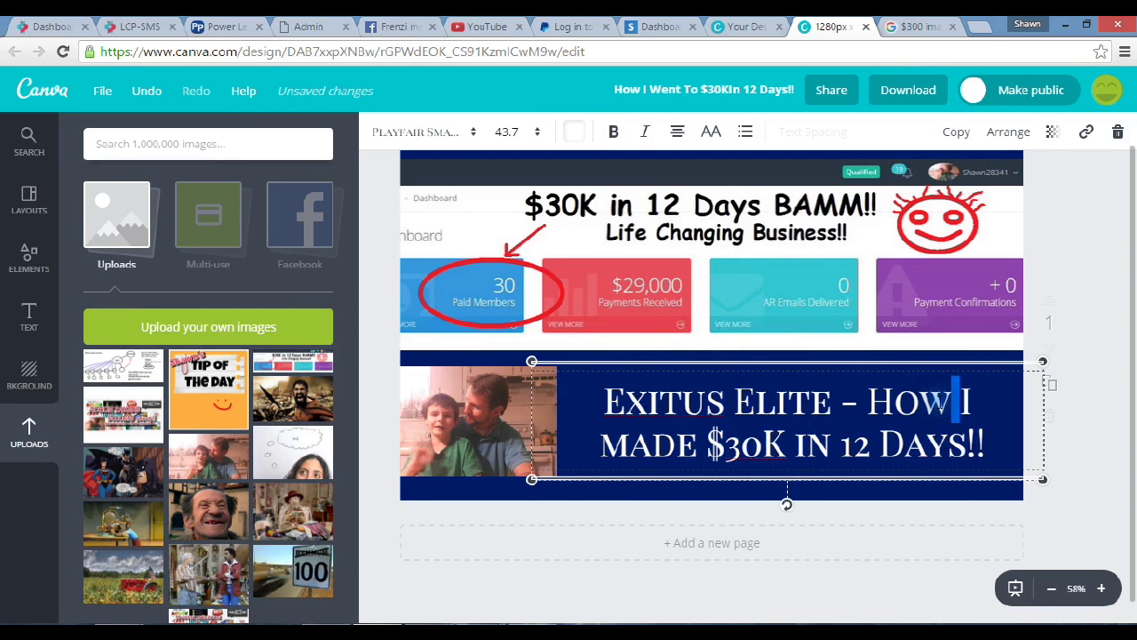
pyautogui.write('d')
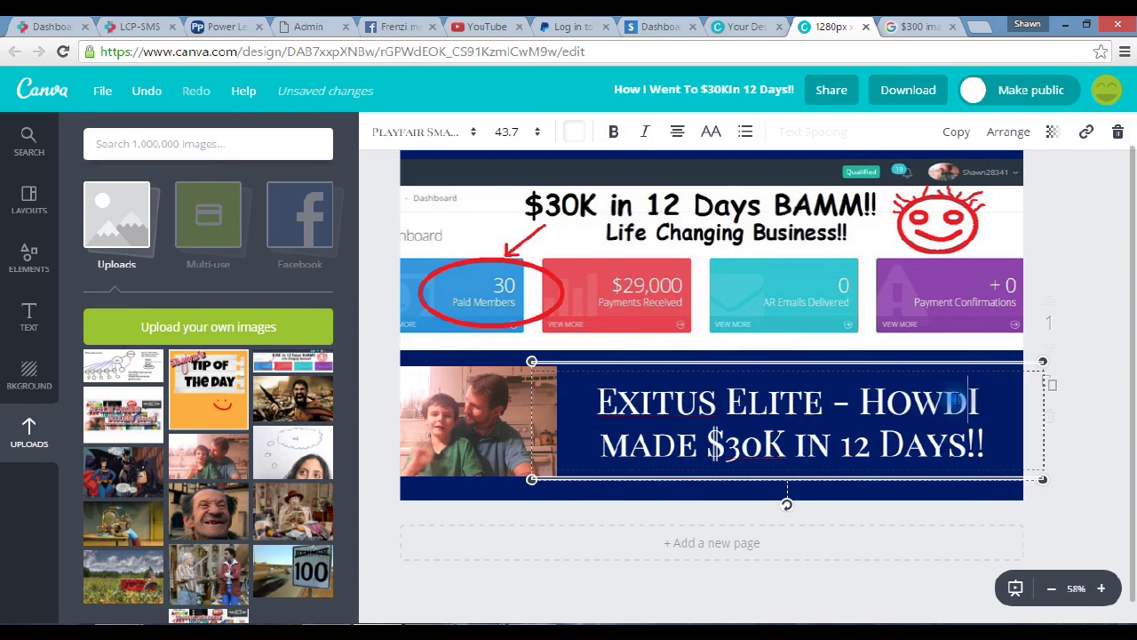
pyautogui.write('fdf')
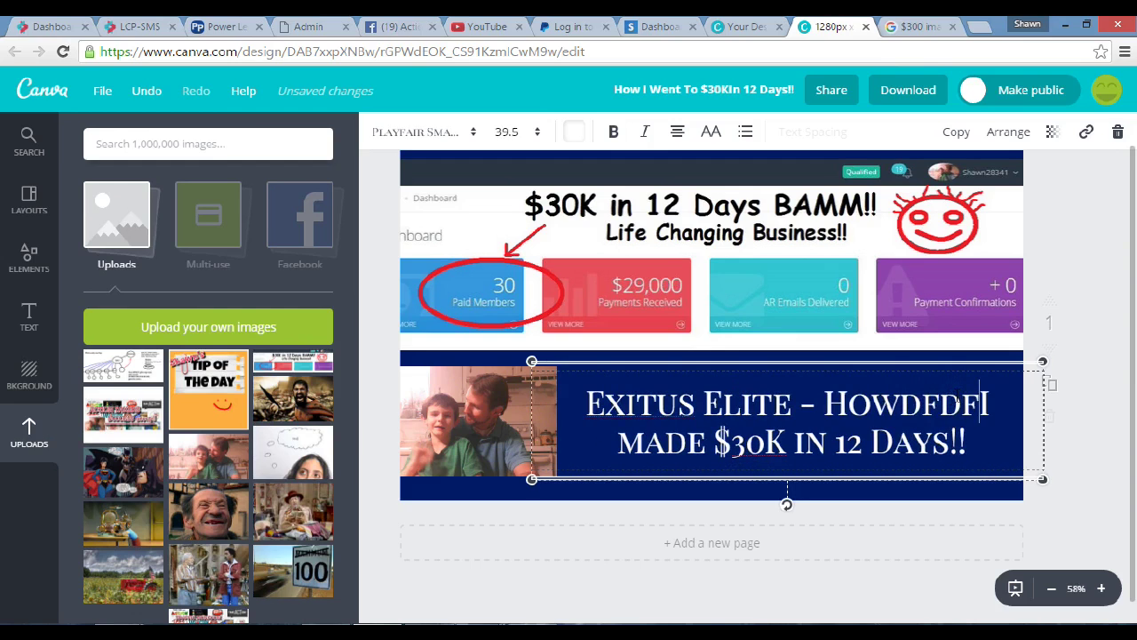
pyautogui.press('BackSpace')
pyautogui.press('BackSpace')
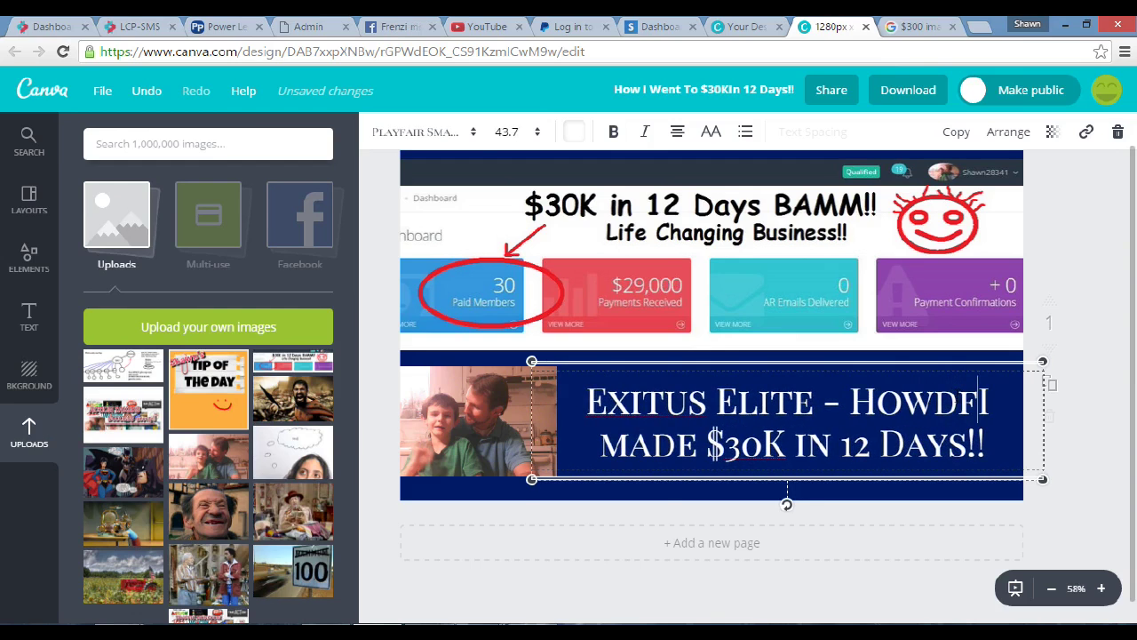
pyautogui.press('BackSpace')
pyautogui.press('BackSpace')
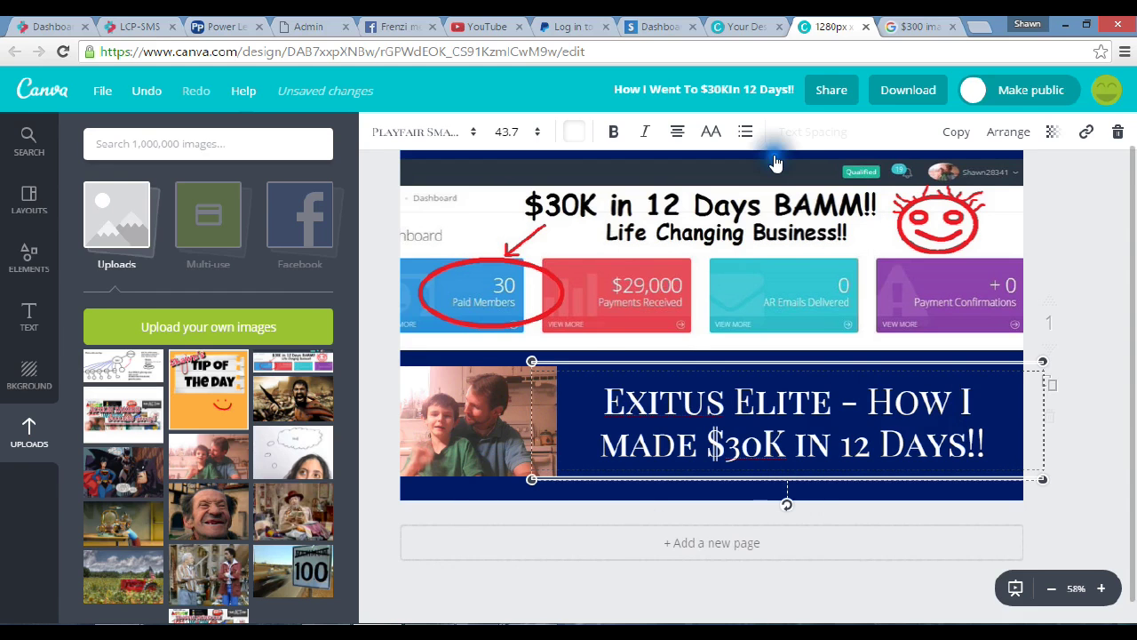
pyautogui.click(1064, 25)
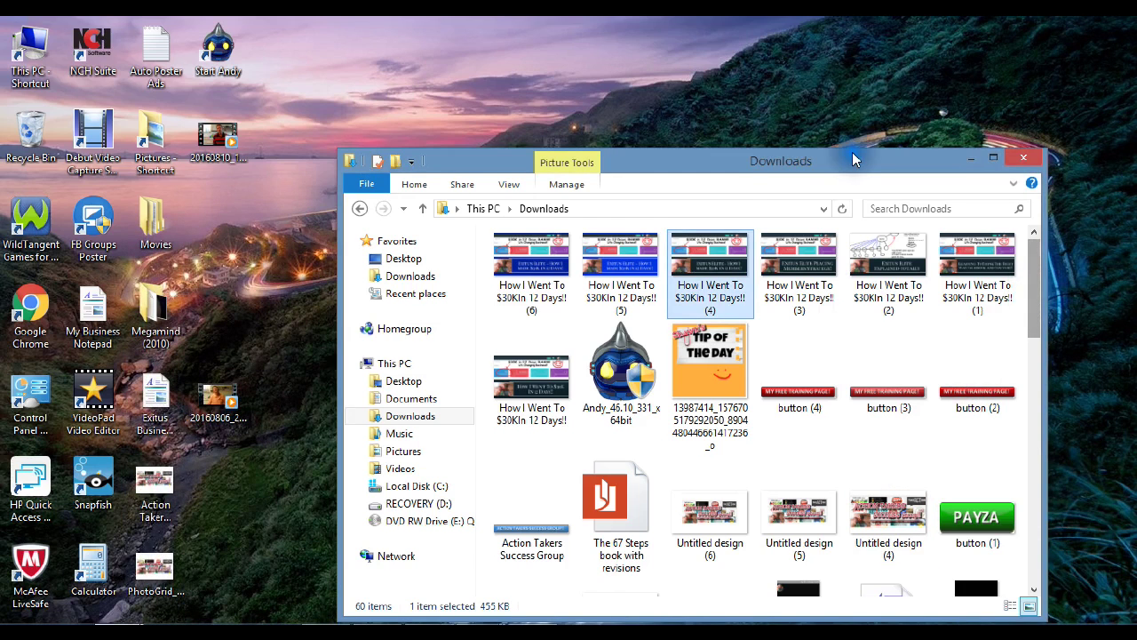
# Move the Downloads window up and to the left, and scroll its file list down.
pyautogui.click(716, 162)
pyautogui.moveTo(716, 162); pyautogui.dragTo(652, 109)
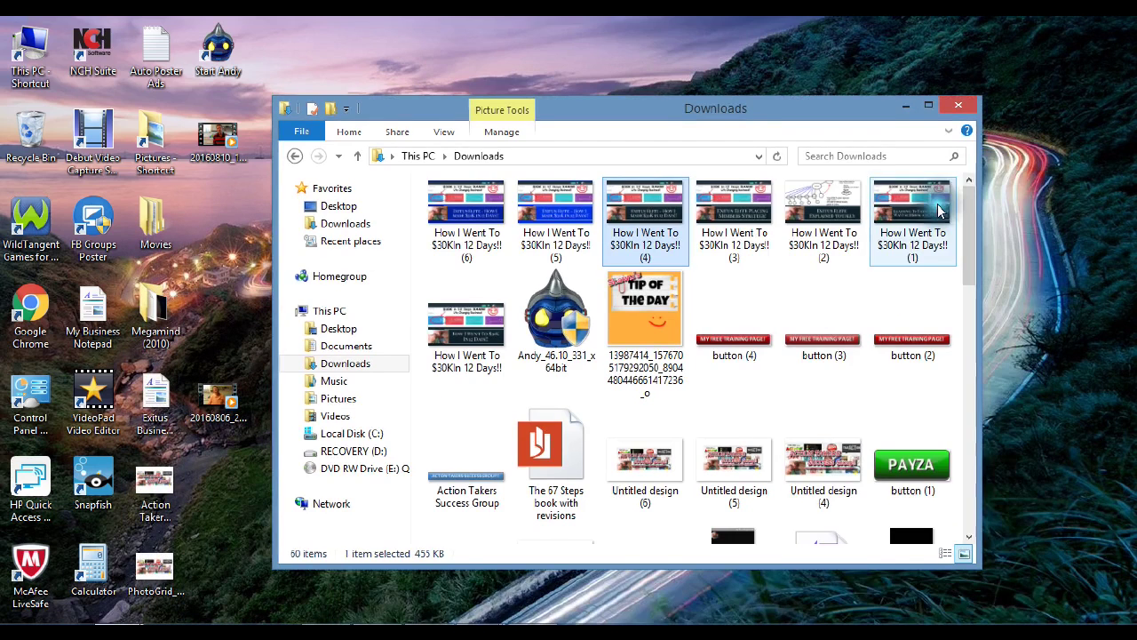
pyautogui.moveTo(974, 200); pyautogui.dragTo(992, 352)
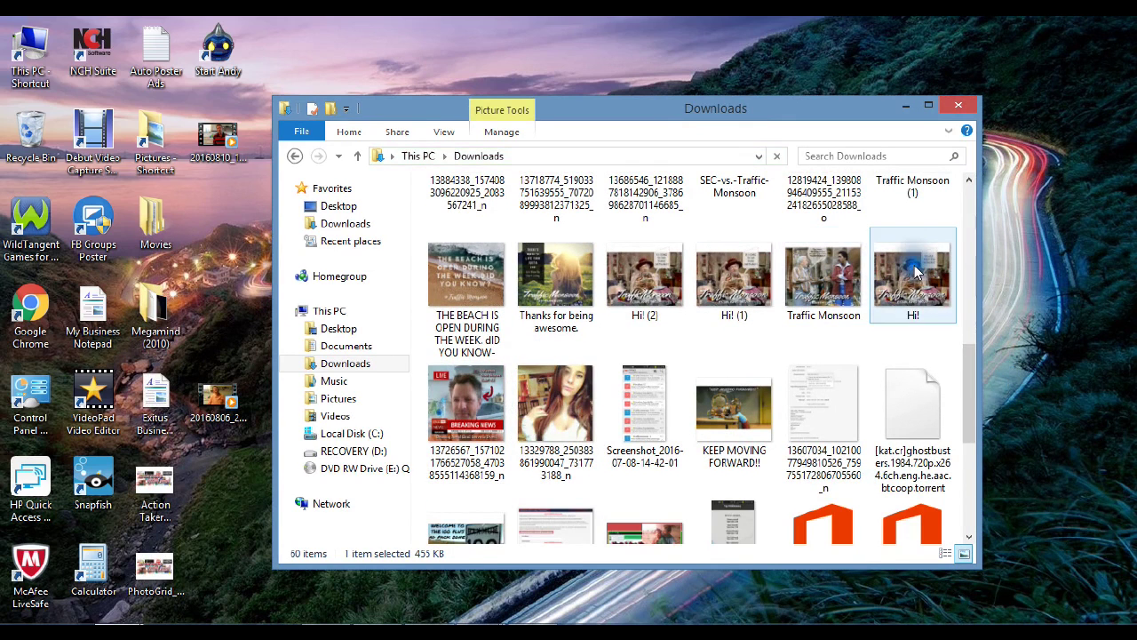
# View the Hi! image maximized, page back six images, then forward two.
pyautogui.doubleClick(913, 276)
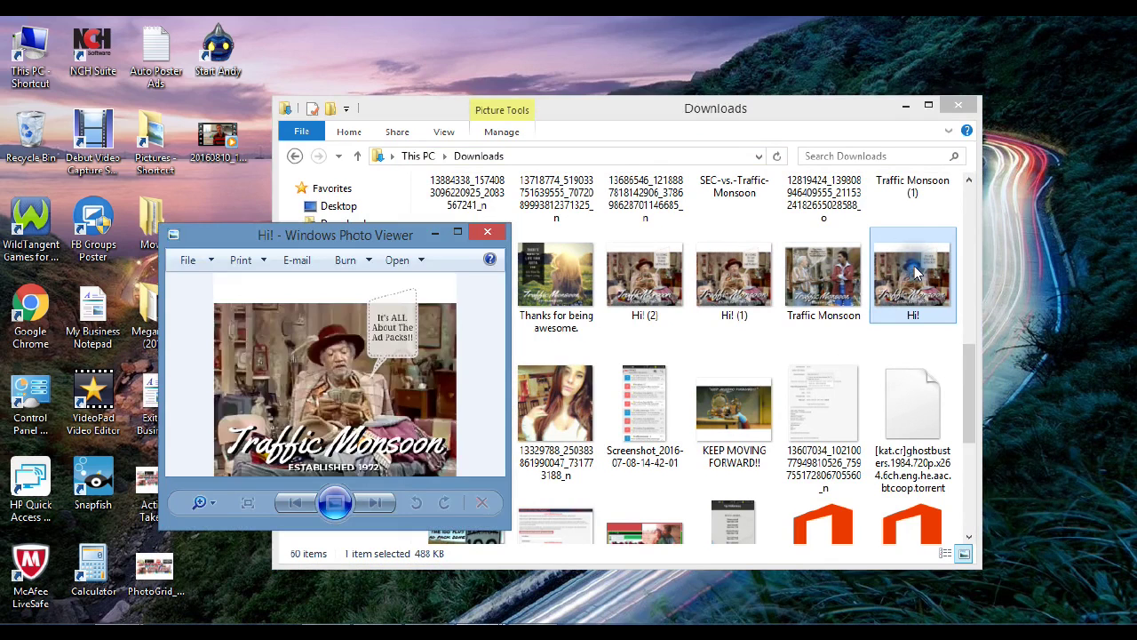
pyautogui.click(455, 232)
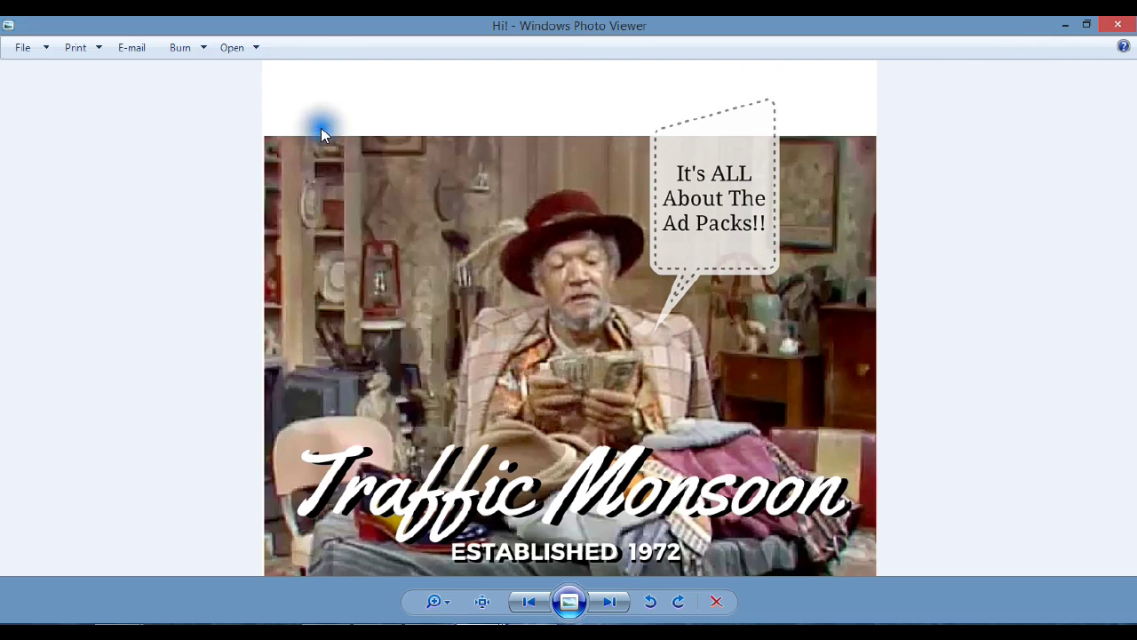
pyautogui.click(531, 605)
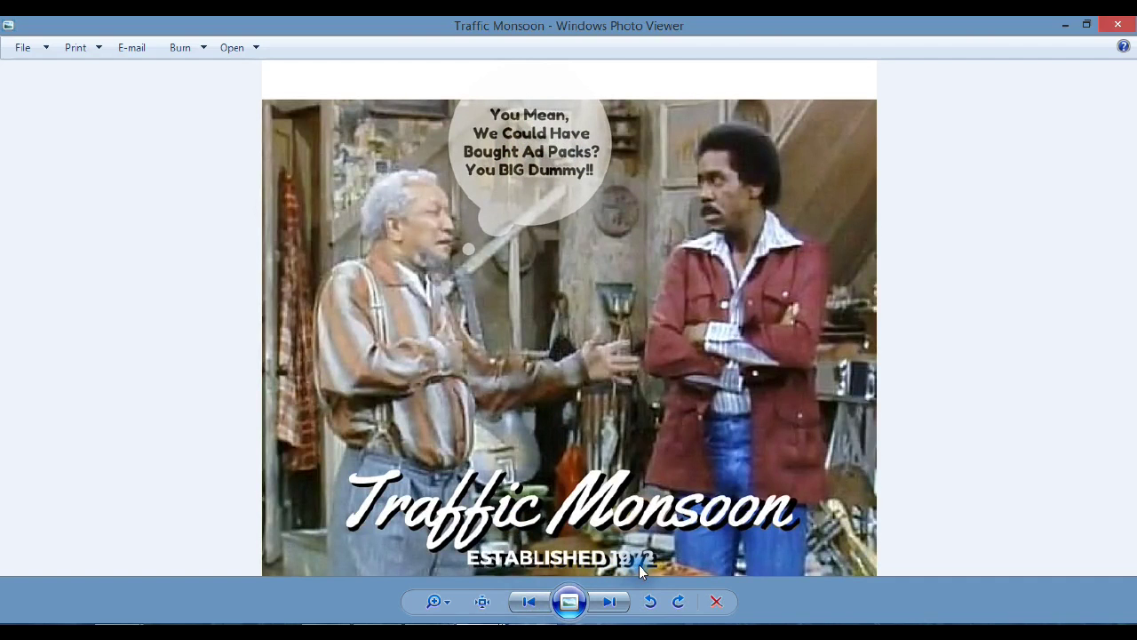
pyautogui.click(529, 602)
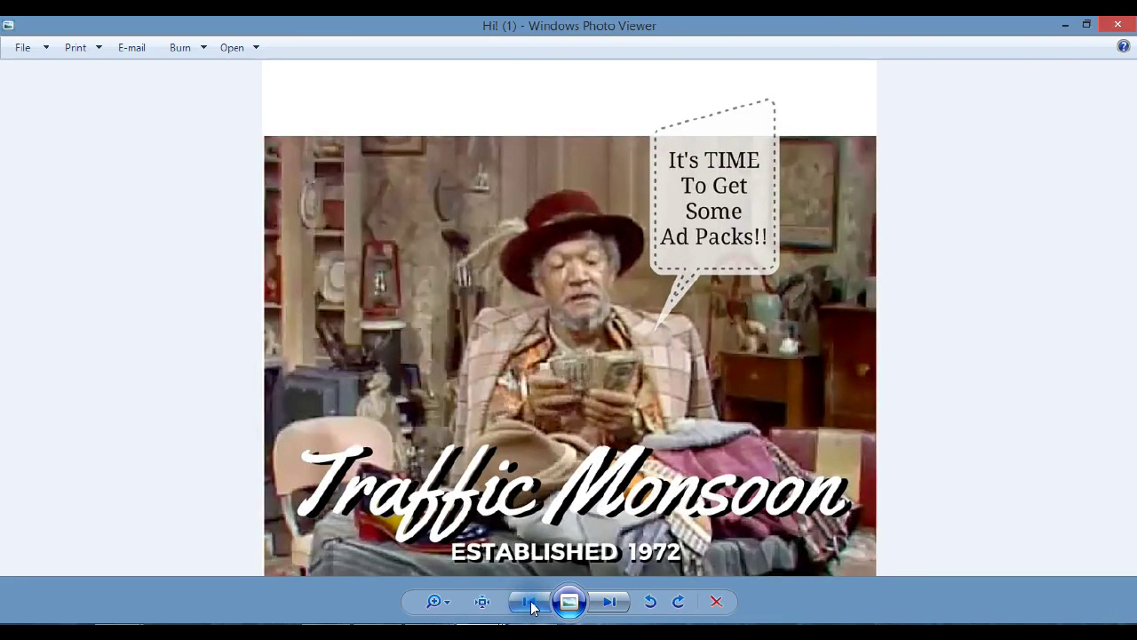
pyautogui.click(532, 602)
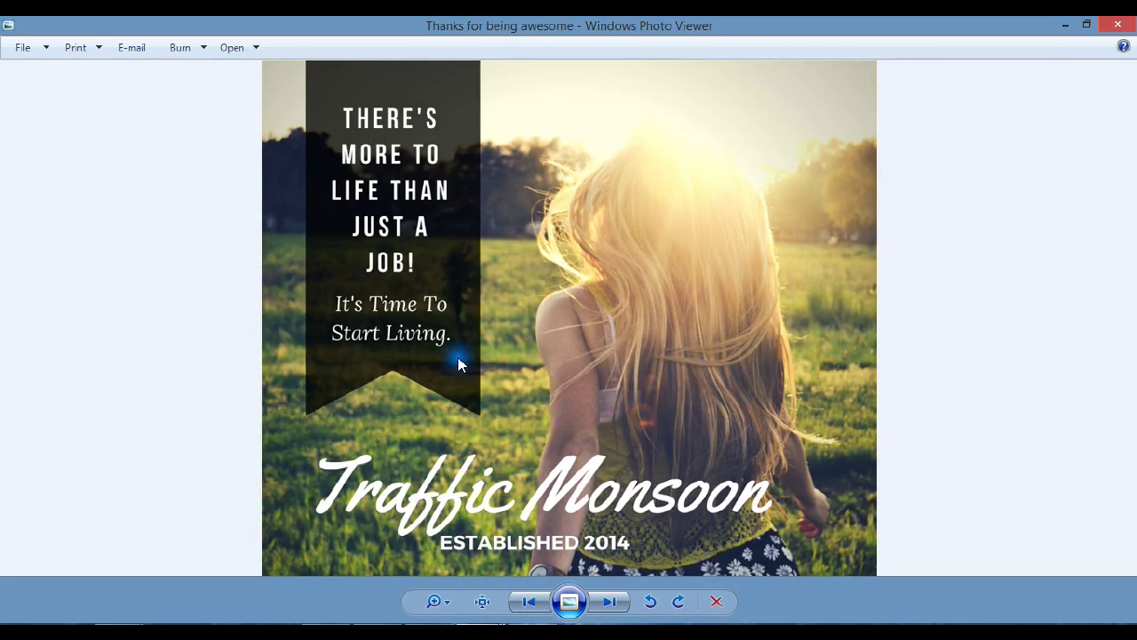
pyautogui.click(529, 603)
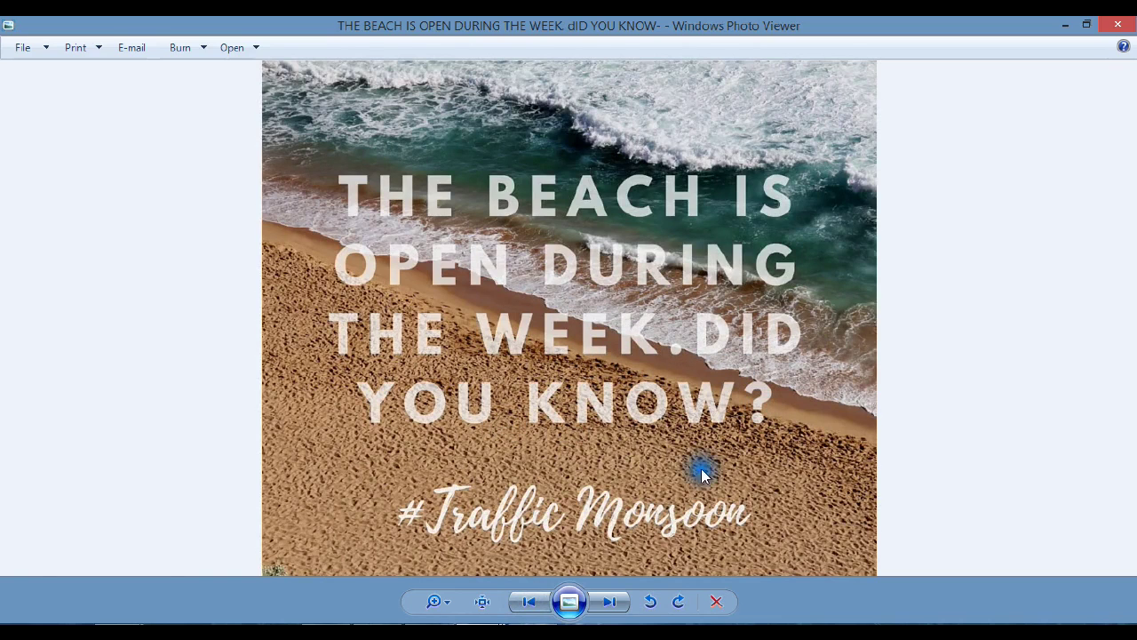
pyautogui.click(529, 602)
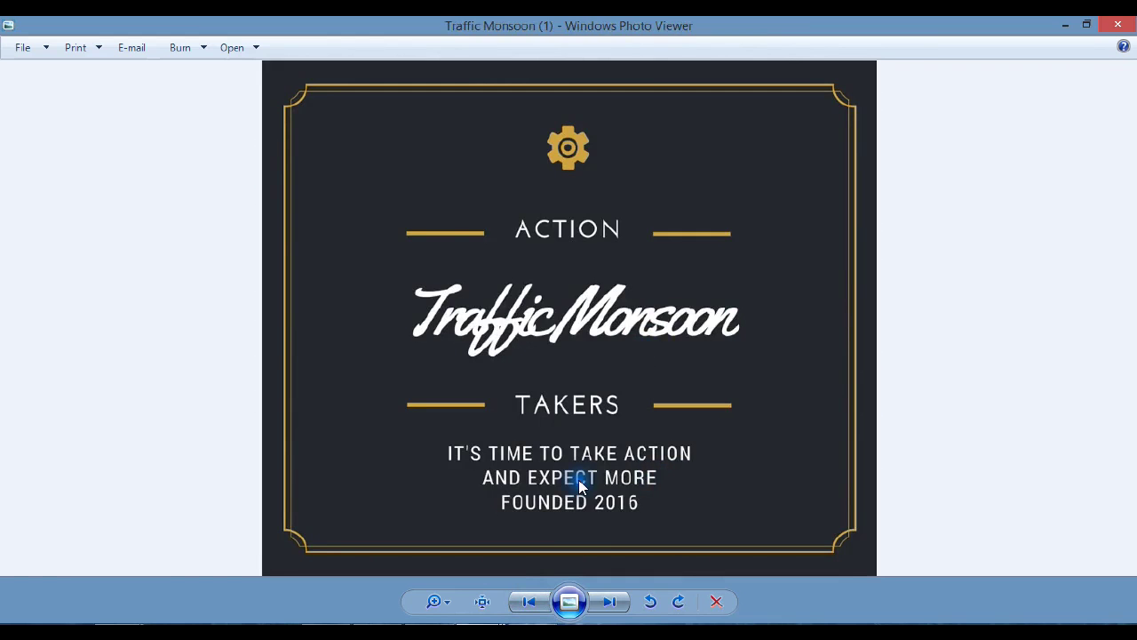
pyautogui.click(530, 604)
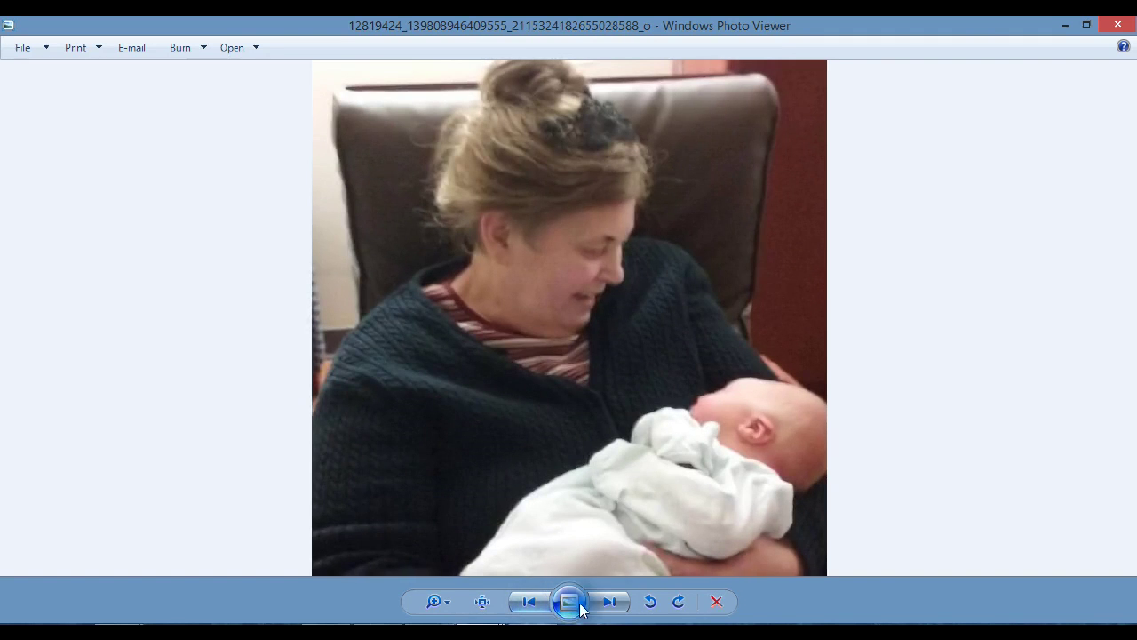
pyautogui.click(611, 604)
pyautogui.click(618, 607)
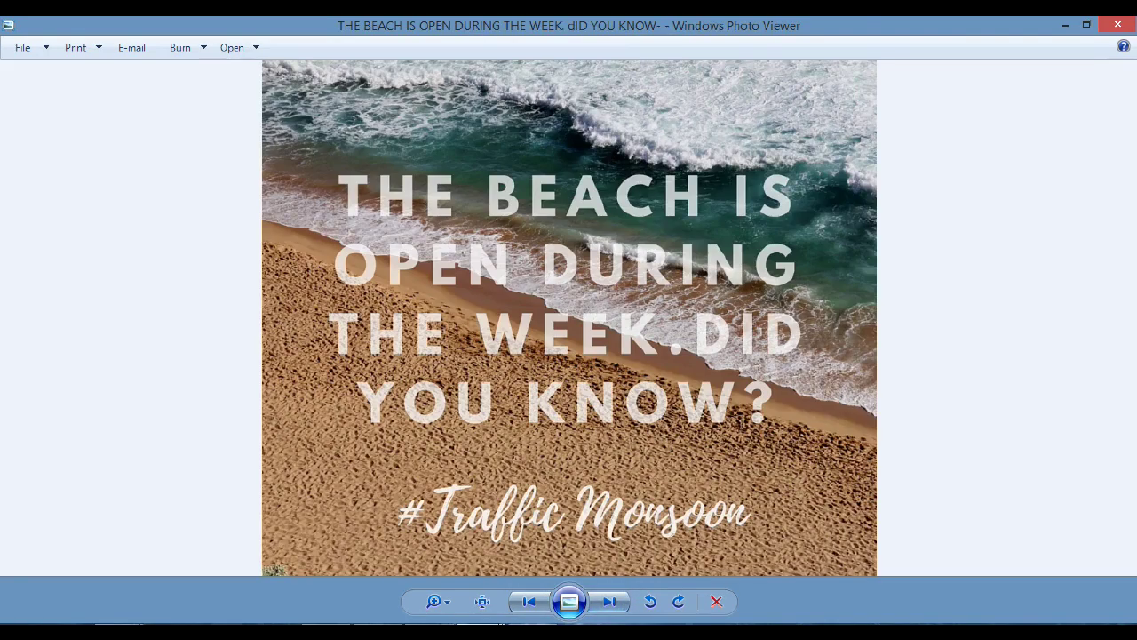
# Close Photo Viewer and switch File Explorer from Downloads to the Pictures folder.
pyautogui.click(1120, 25)
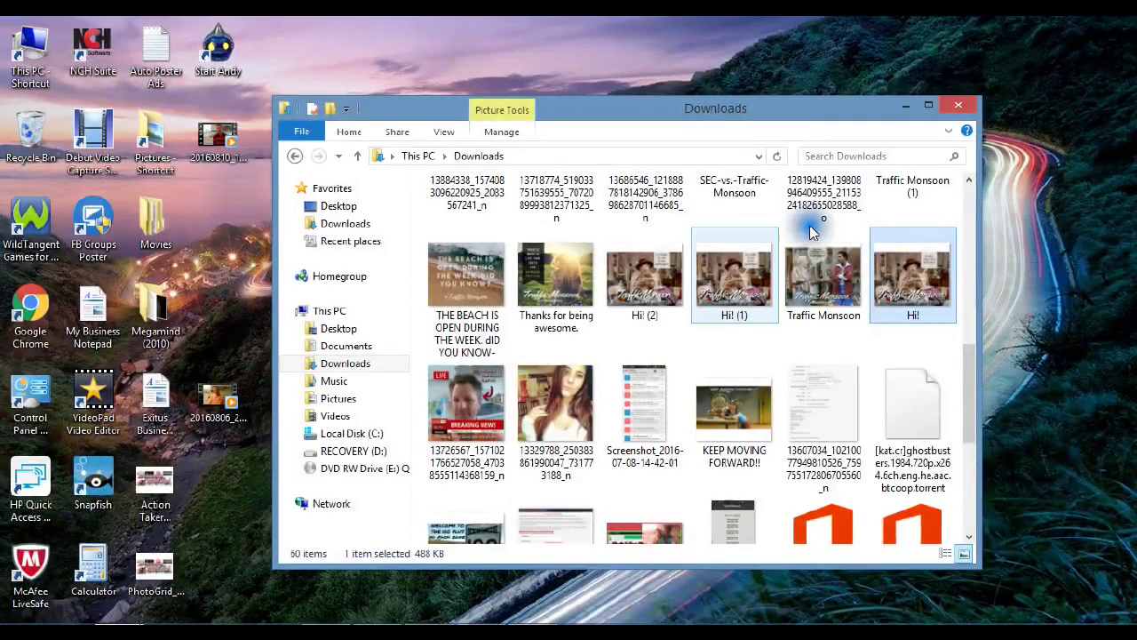
pyautogui.click(347, 366)
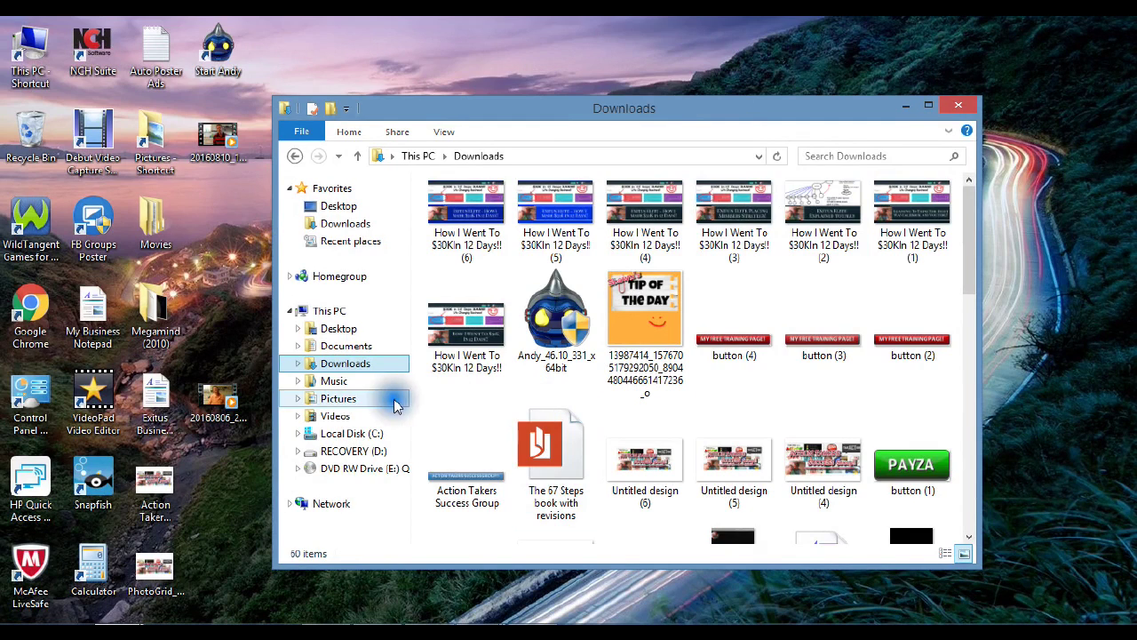
pyautogui.click(359, 402)
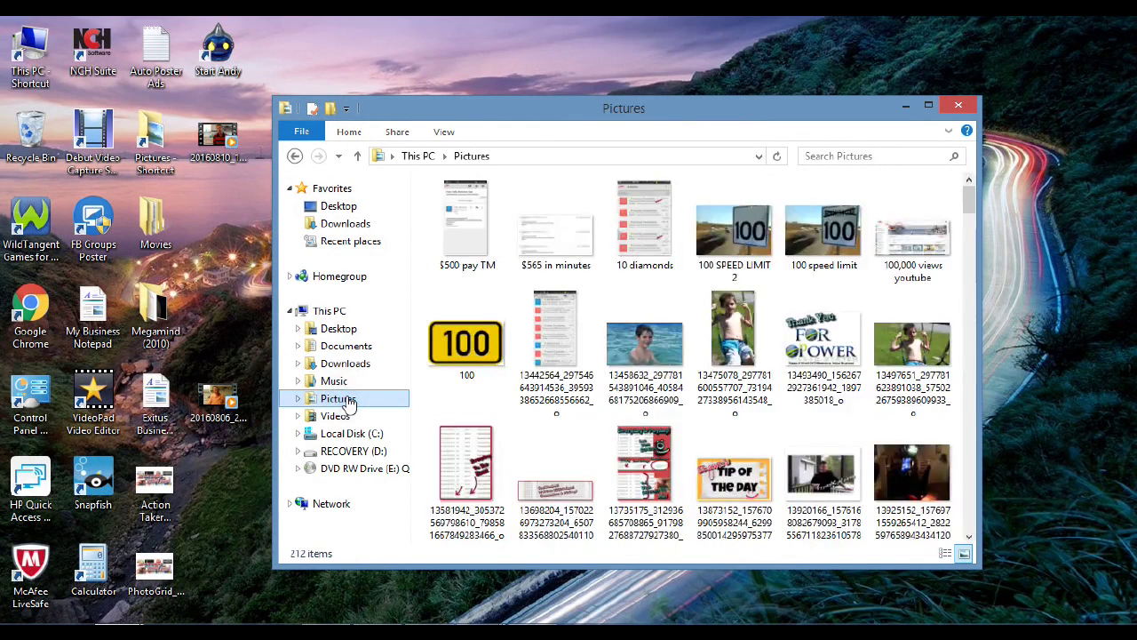
pyautogui.click(350, 404)
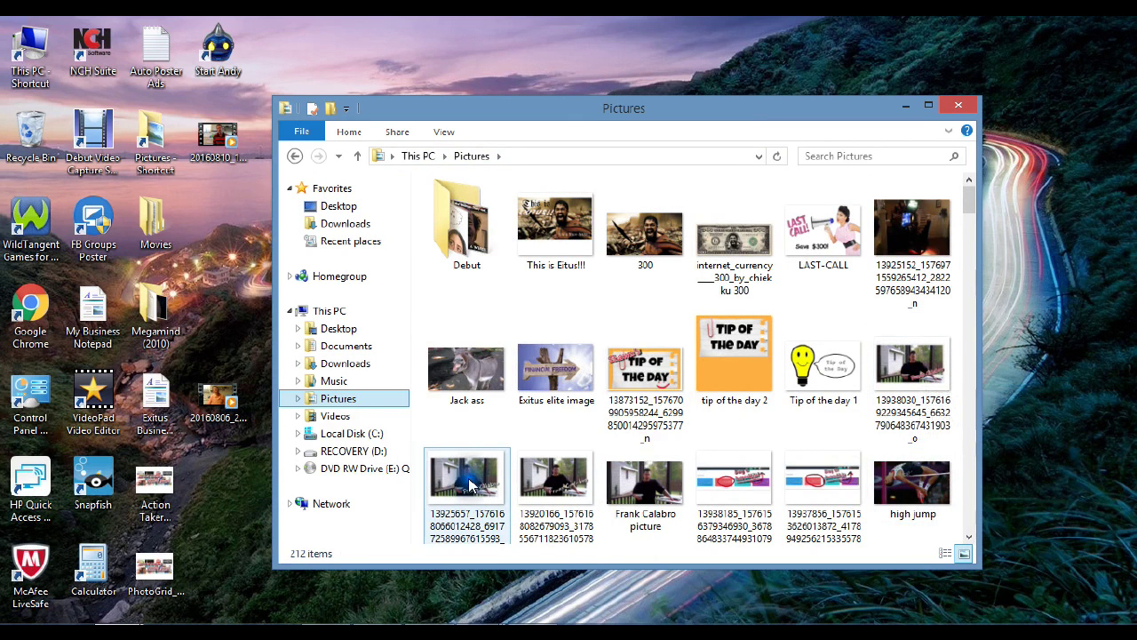
# Scroll down the Pictures folder and select the payday collage image.
pyautogui.scroll(-2, 968, 542)
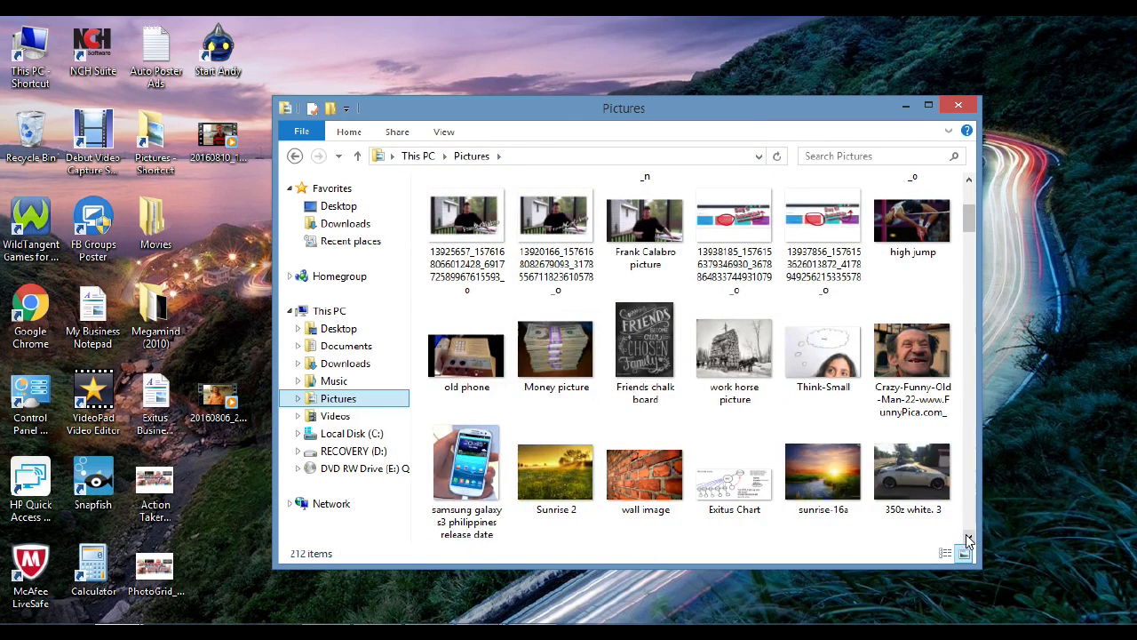
pyautogui.scroll(-1, 969, 542)
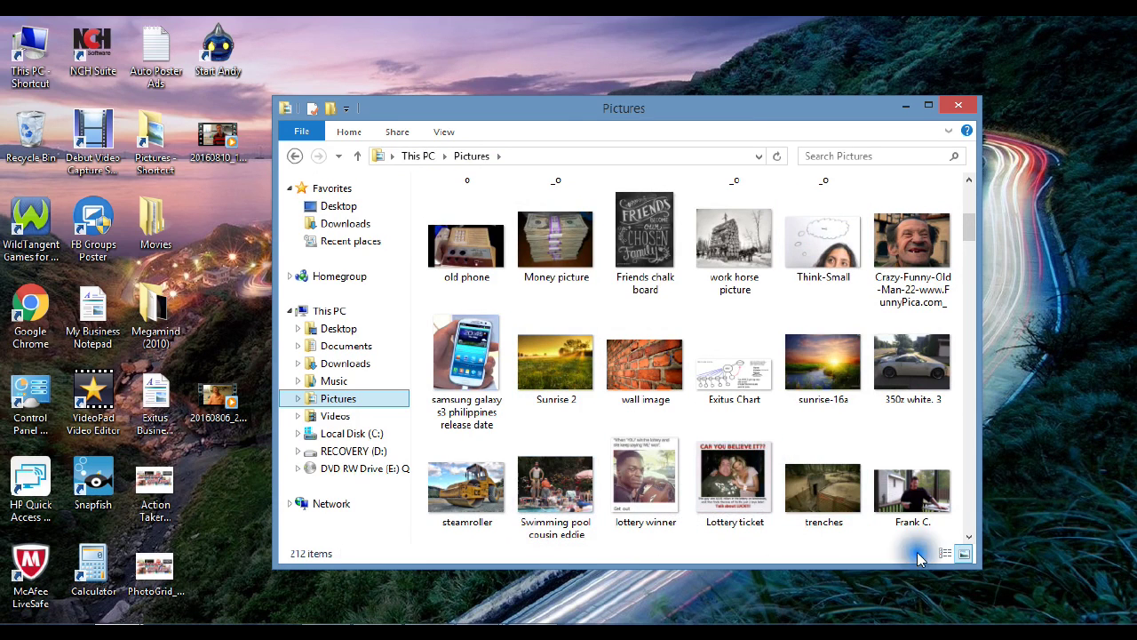
pyautogui.scroll(-3, 971, 539)
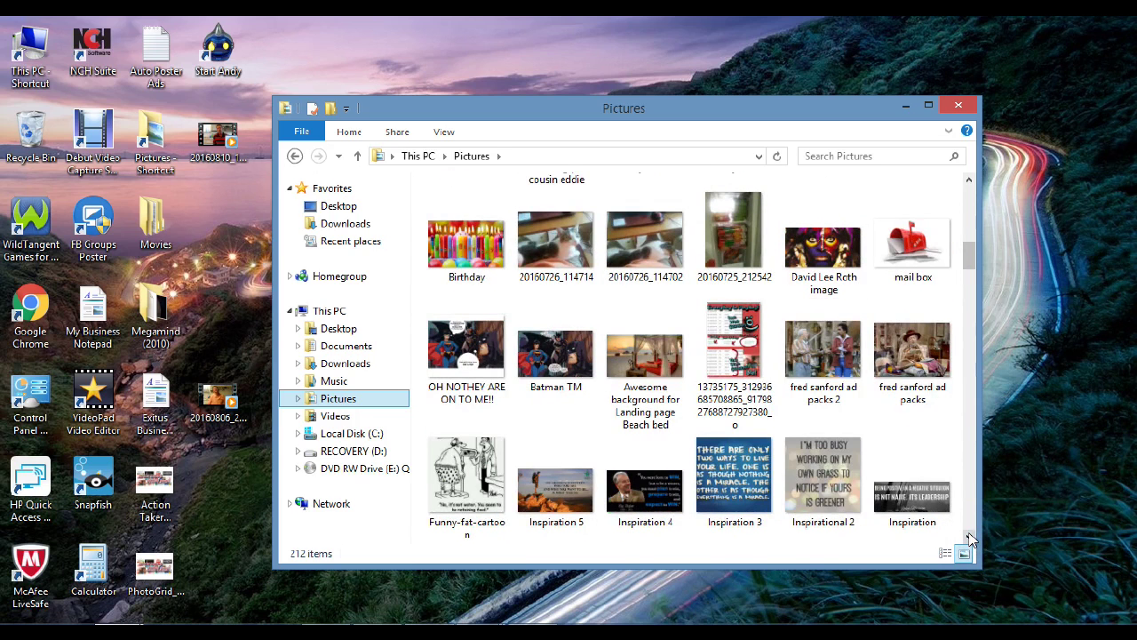
pyautogui.click(724, 349)
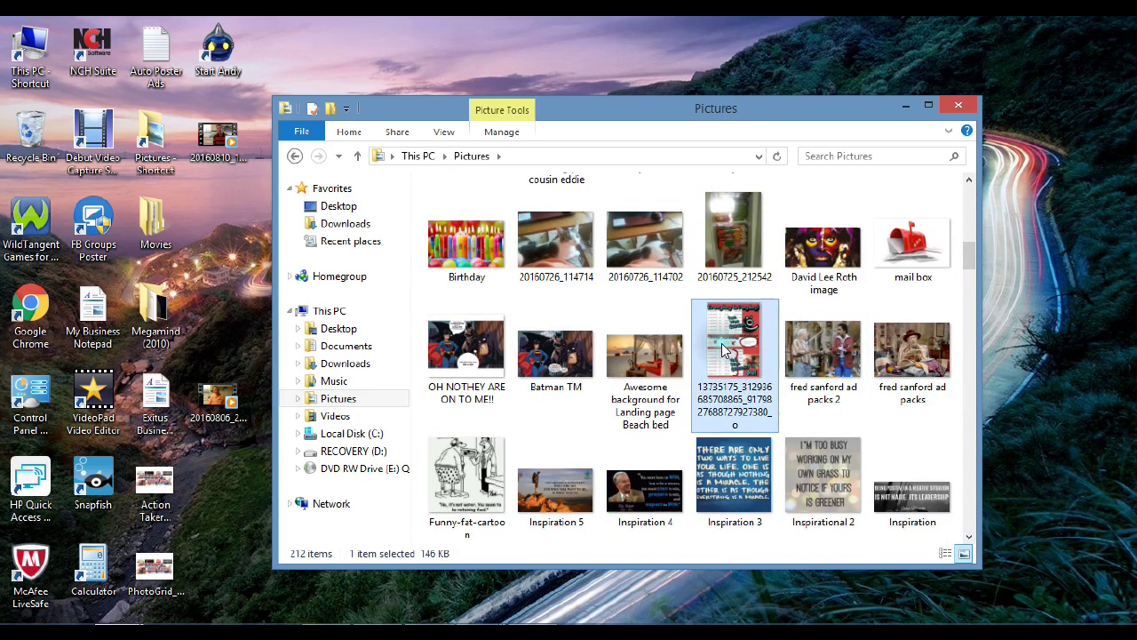
pyautogui.doubleClick(723, 349)
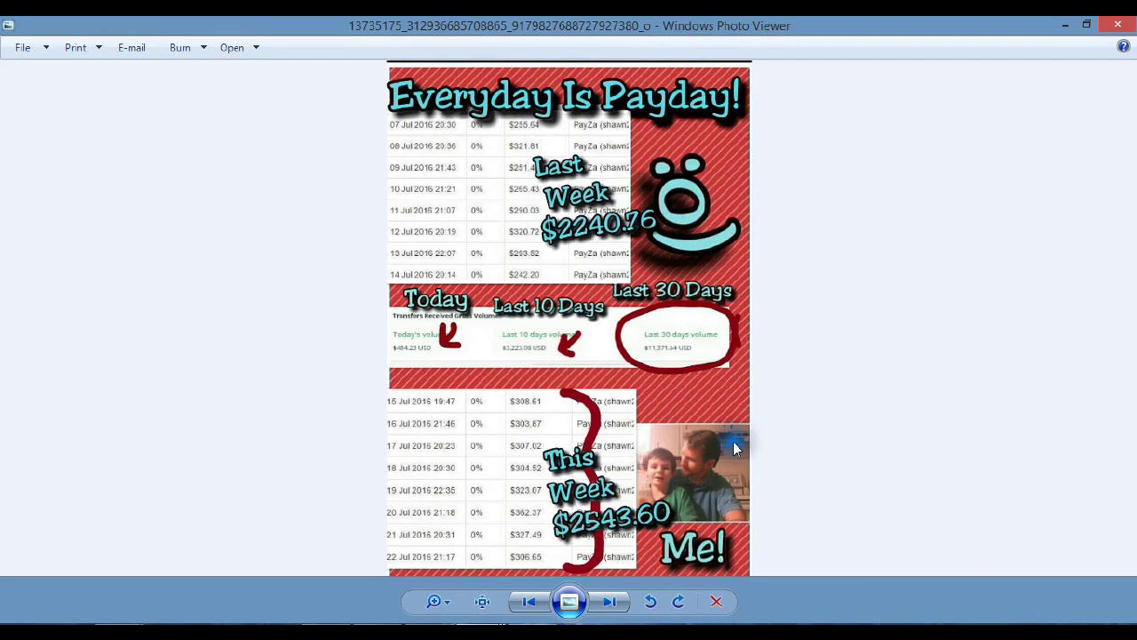
pyautogui.click(1119, 25)
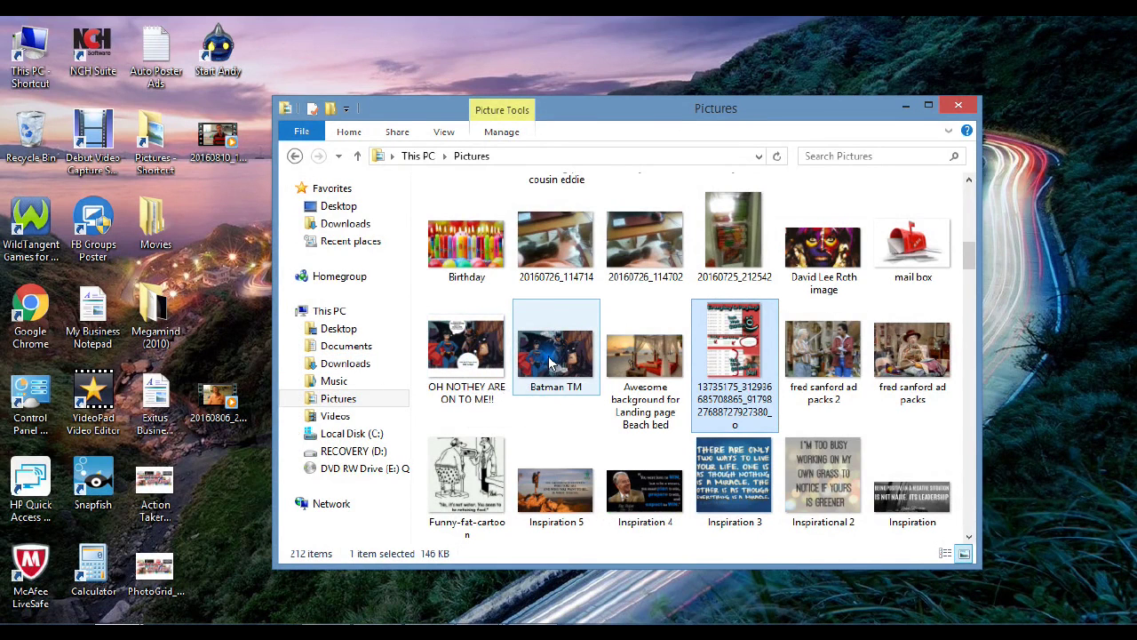
# Open the Batman TM picture, view the 'OH NOTHEY ARE ON TO ME!!' comic, then close the viewer.
pyautogui.doubleClick(555, 356)
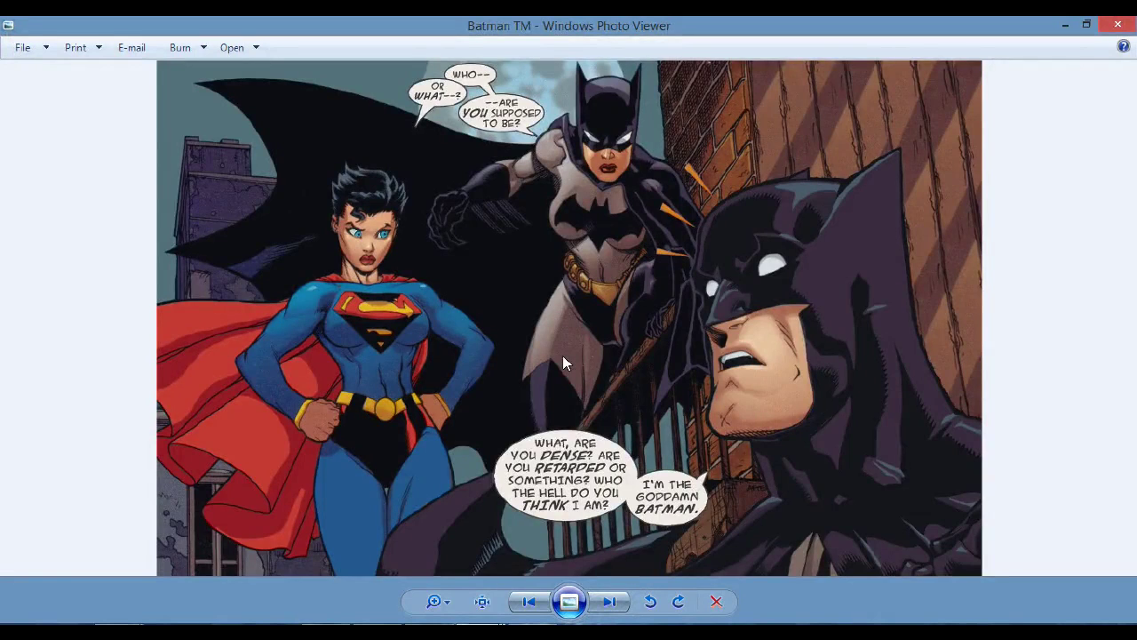
pyautogui.click(536, 603)
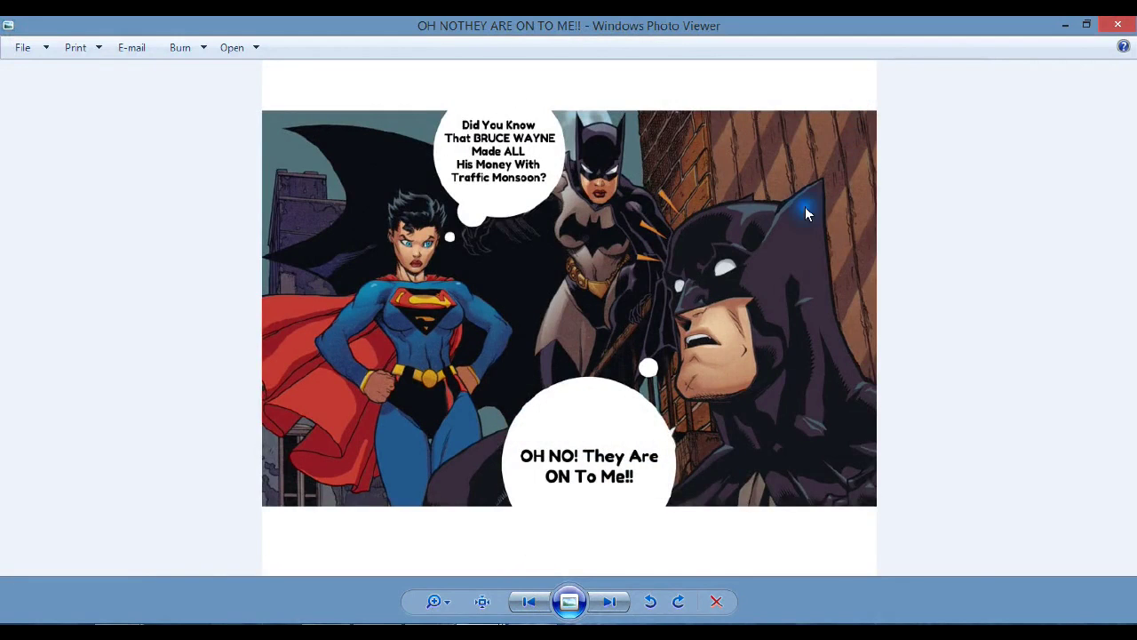
pyautogui.click(1064, 32)
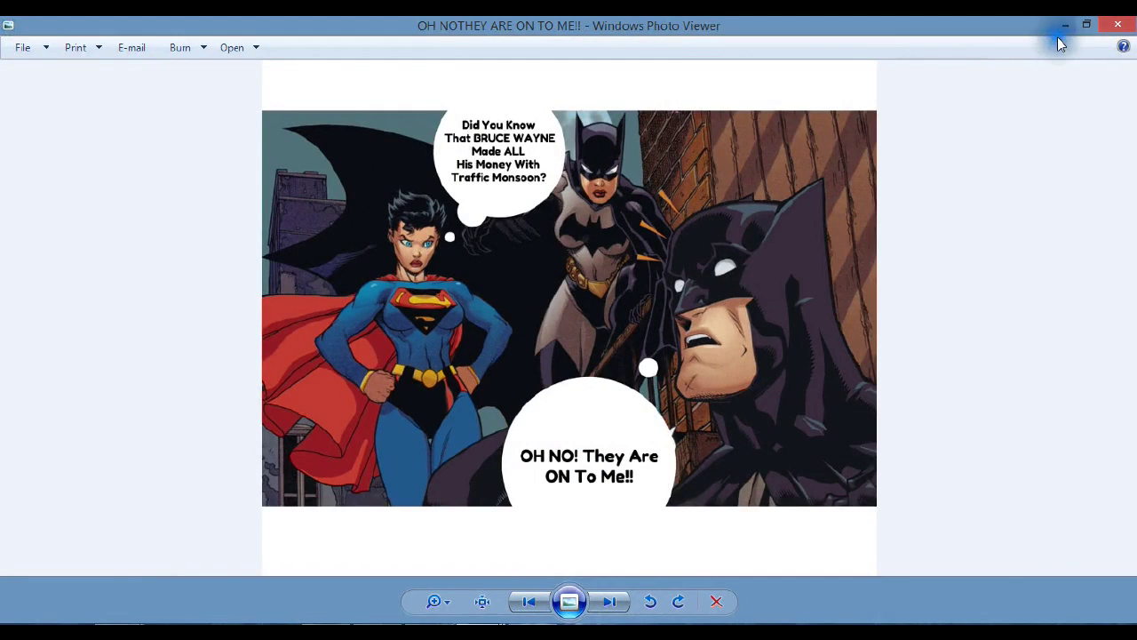
pyautogui.click(1066, 93)
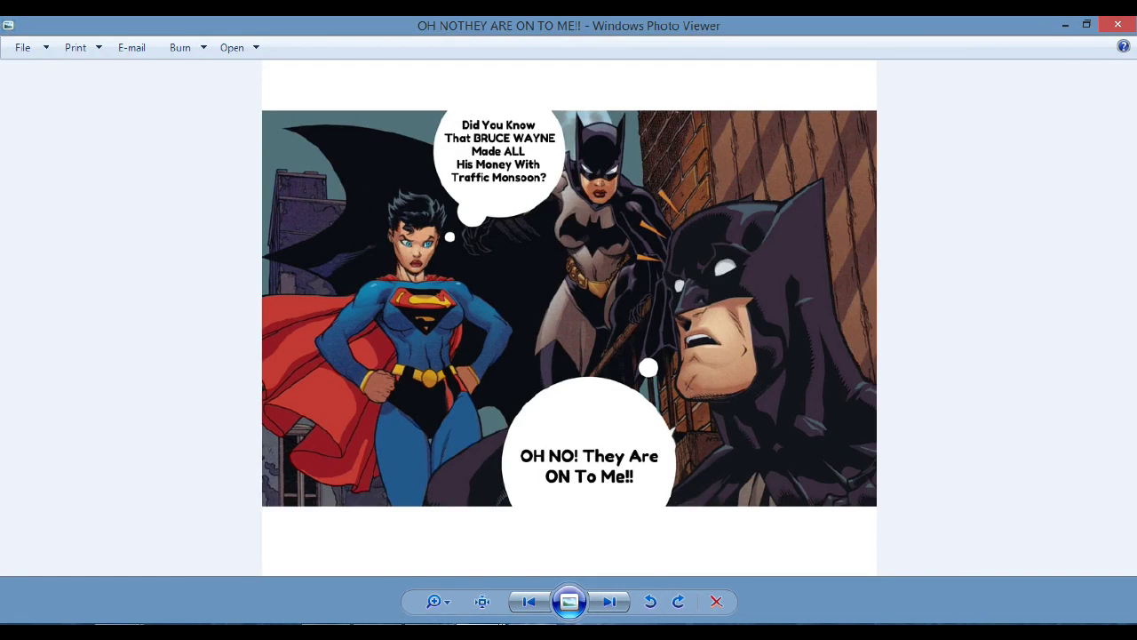
pyautogui.click(1118, 25)
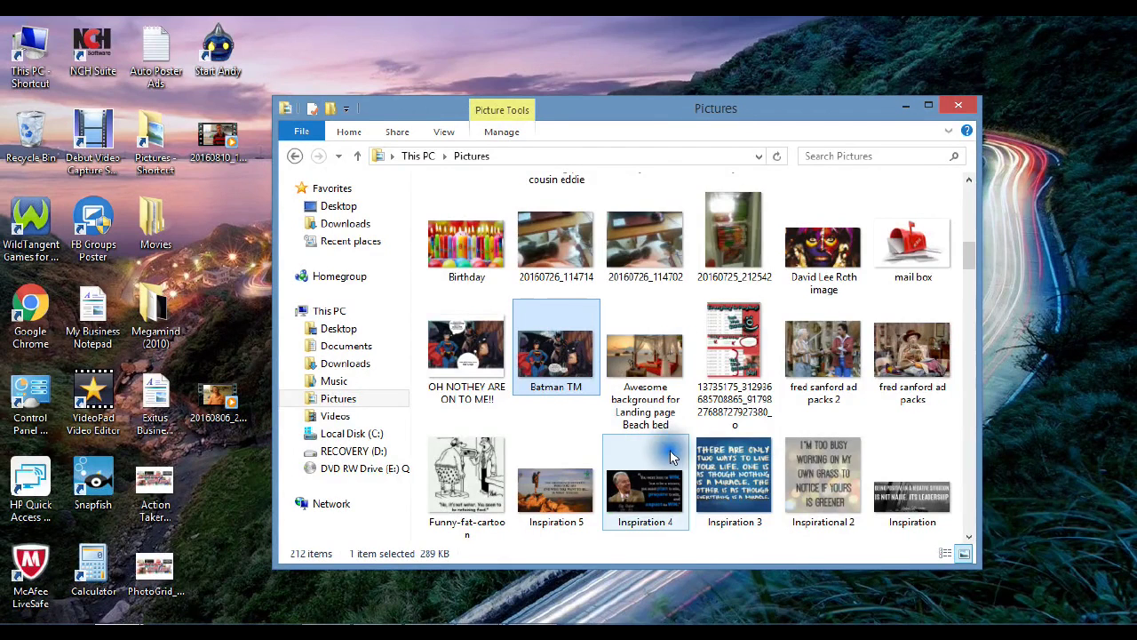
# Open the Debut folder inside Pictures in File Explorer.
pyautogui.scroll(2, 668, 448)
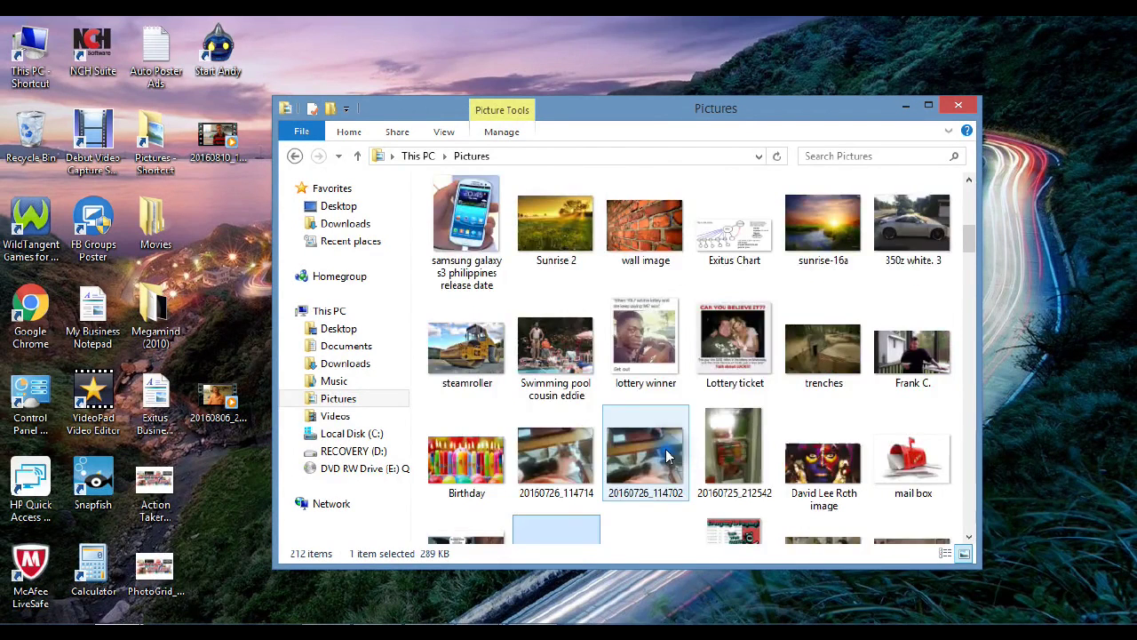
pyautogui.click(338, 401)
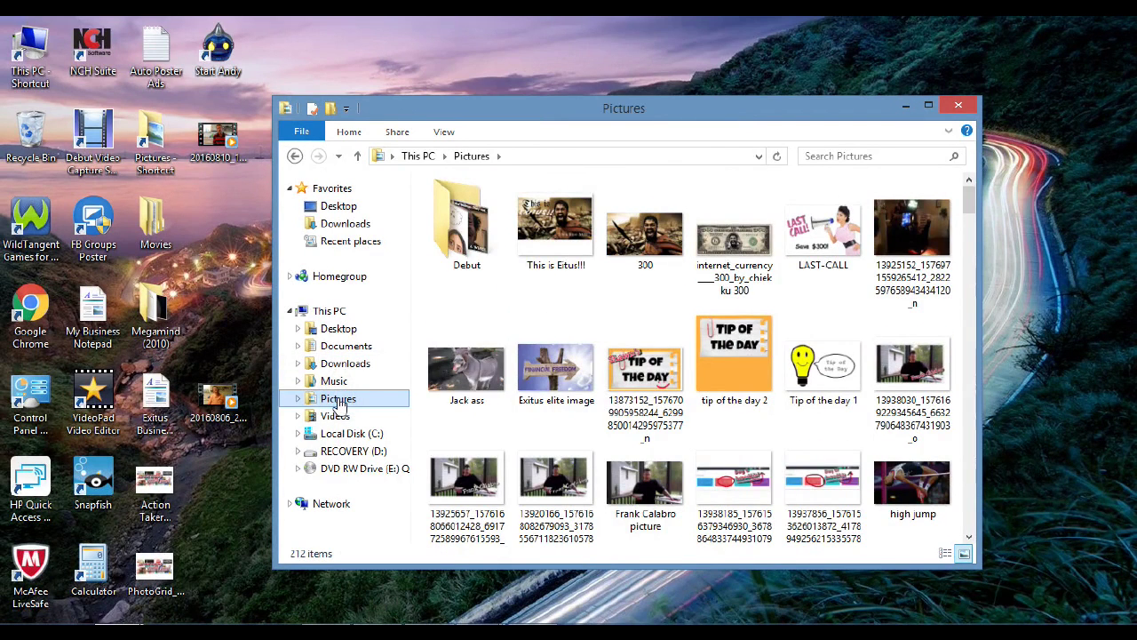
pyautogui.doubleClick(498, 249)
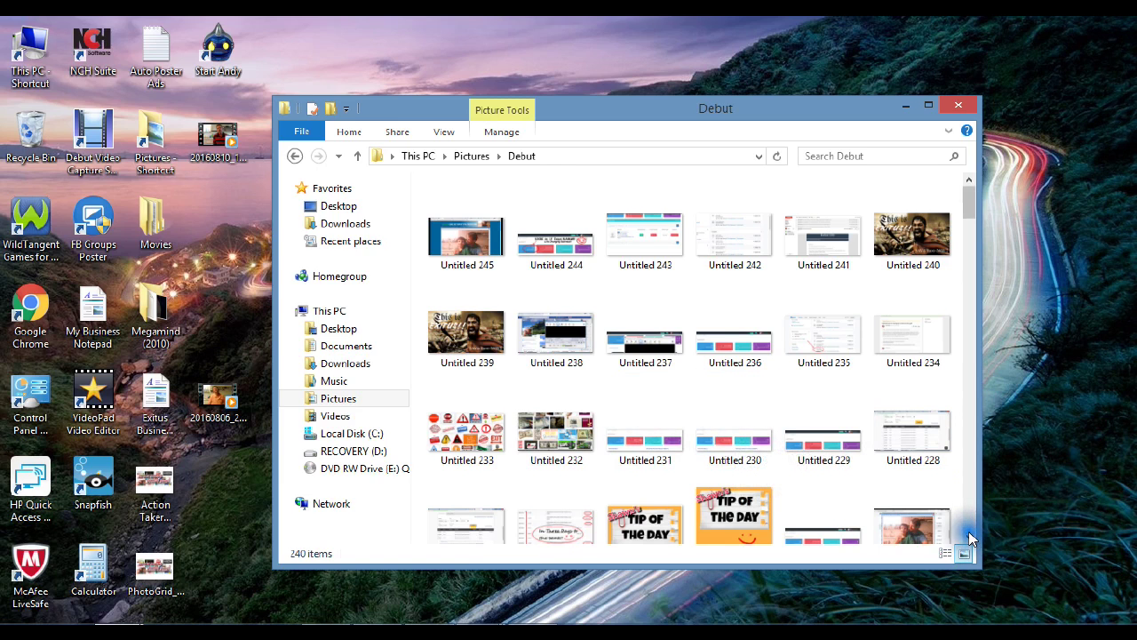
# Scroll down the Debut folder and select the Untitled 188 image.
pyautogui.scroll(-4, 969, 534)
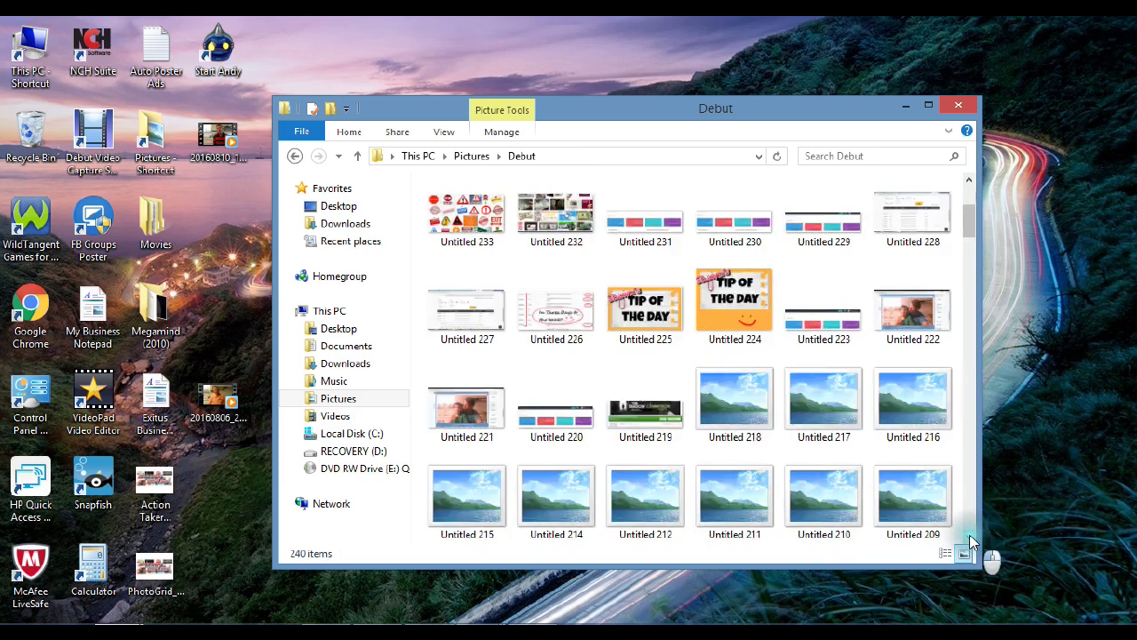
pyautogui.scroll(-4, 970, 536)
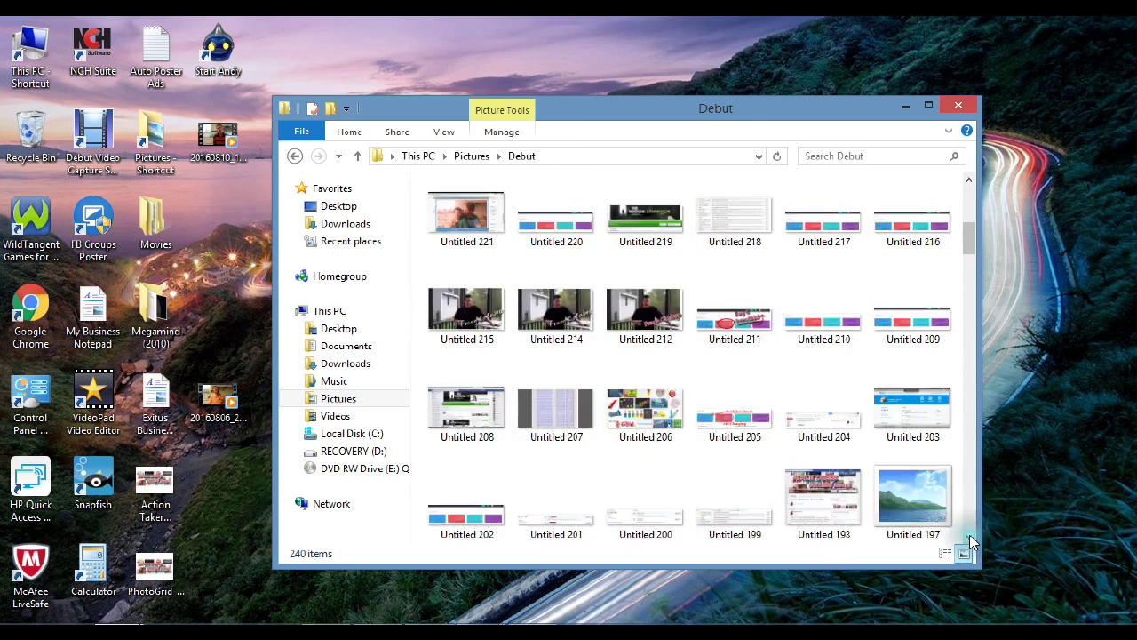
pyautogui.scroll(-2, 969, 534)
pyautogui.scroll(-4, 969, 534)
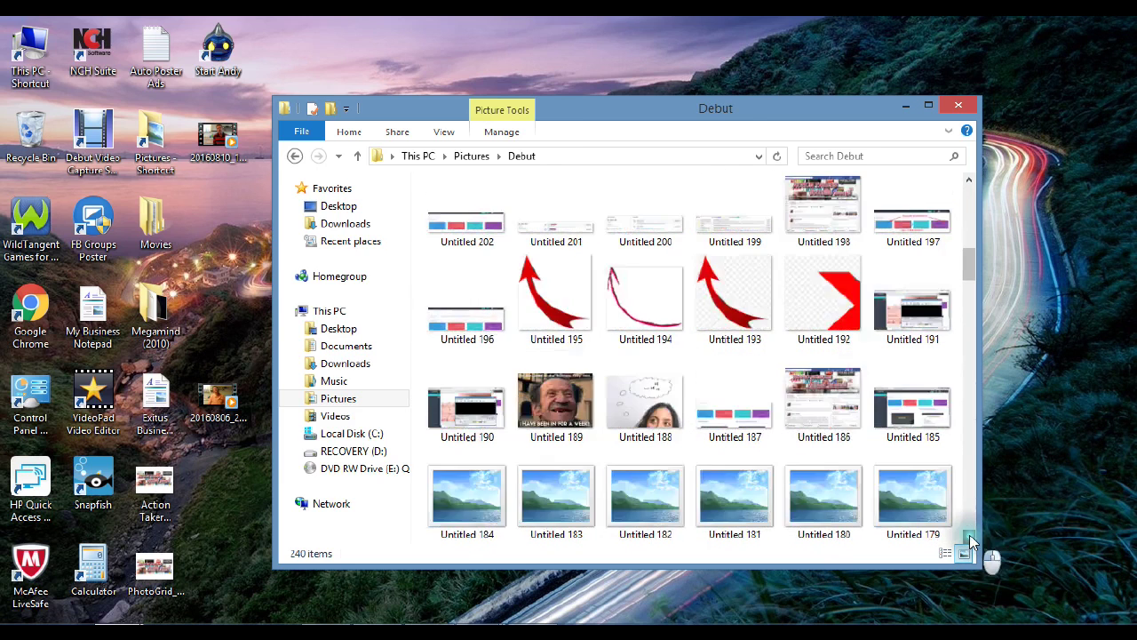
pyautogui.scroll(-2, 969, 533)
pyautogui.scroll(-2, 969, 534)
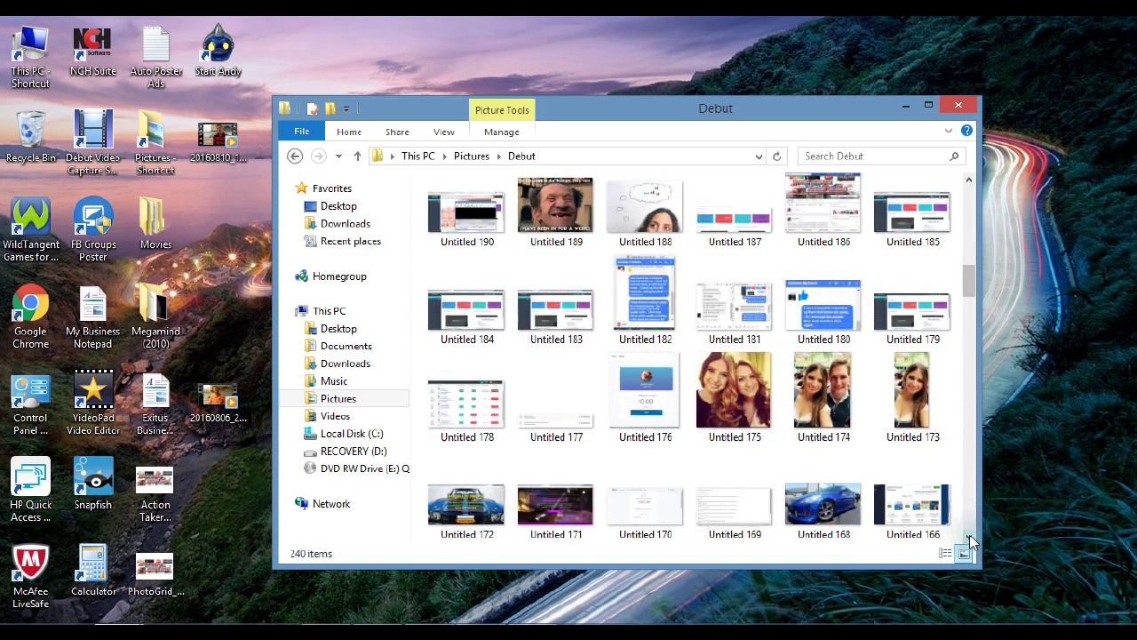
pyautogui.click(639, 190)
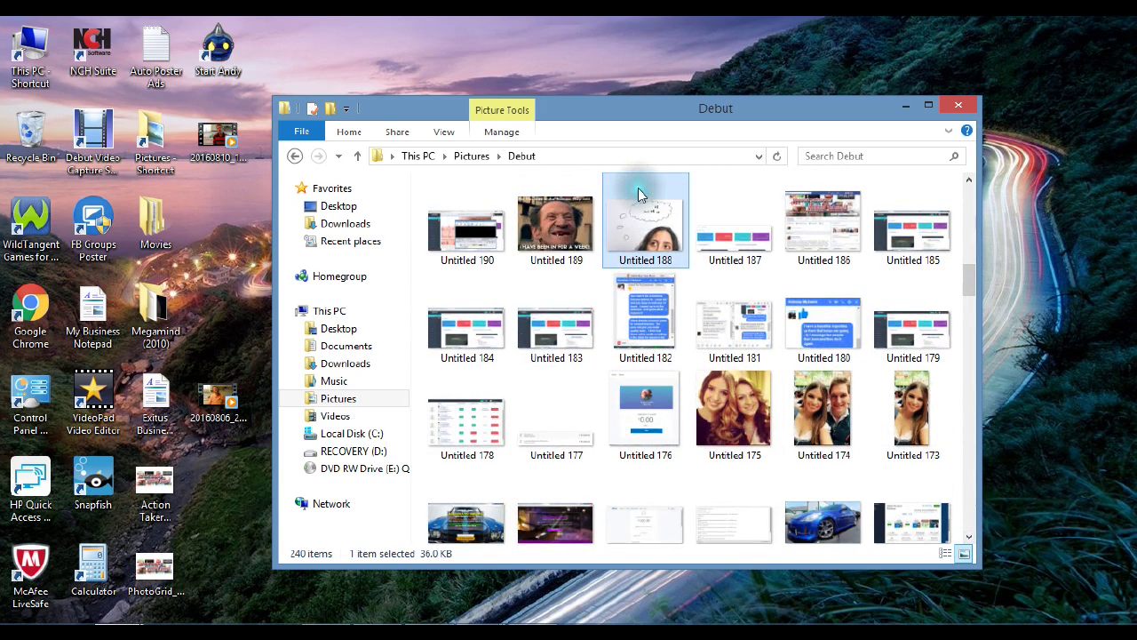
pyautogui.doubleClick(638, 187)
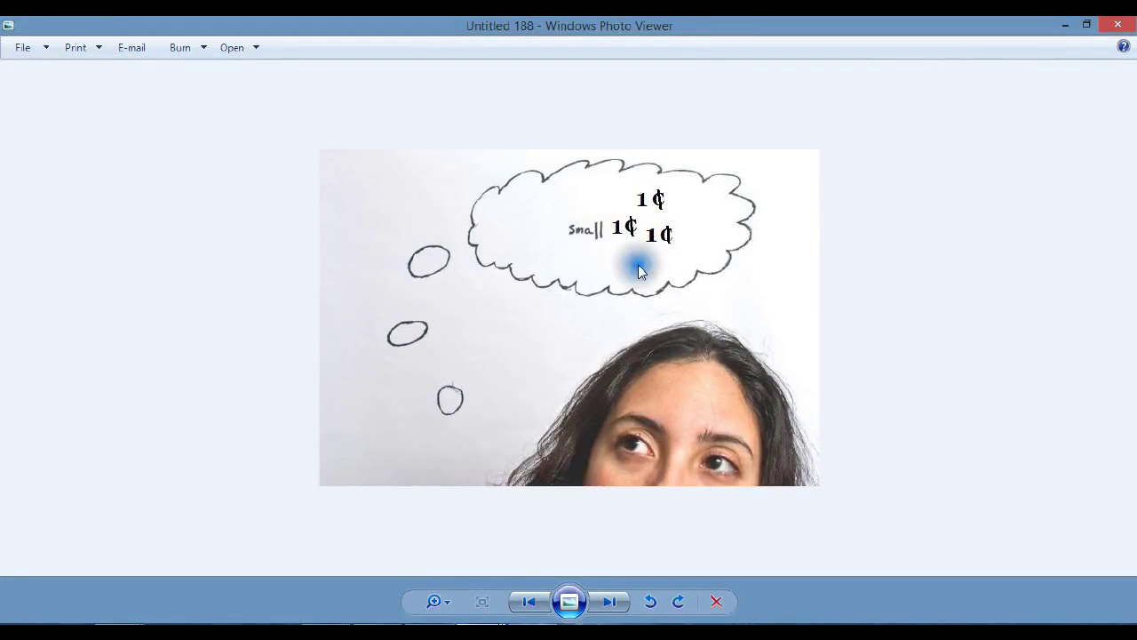
pyautogui.click(542, 601)
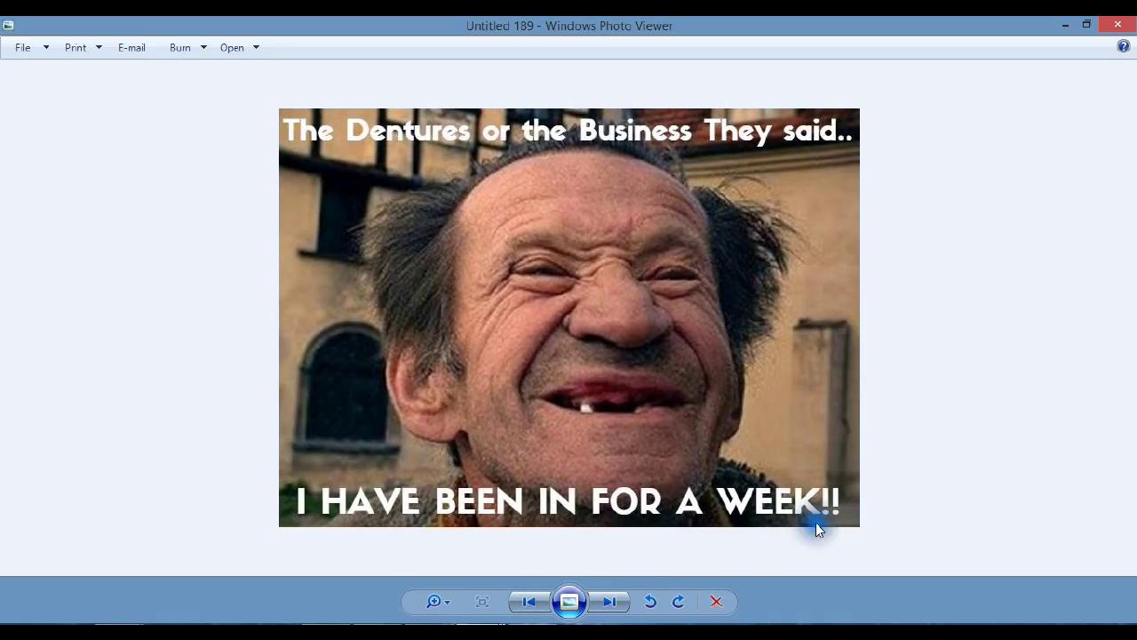
pyautogui.click(915, 515)
pyautogui.click(934, 497)
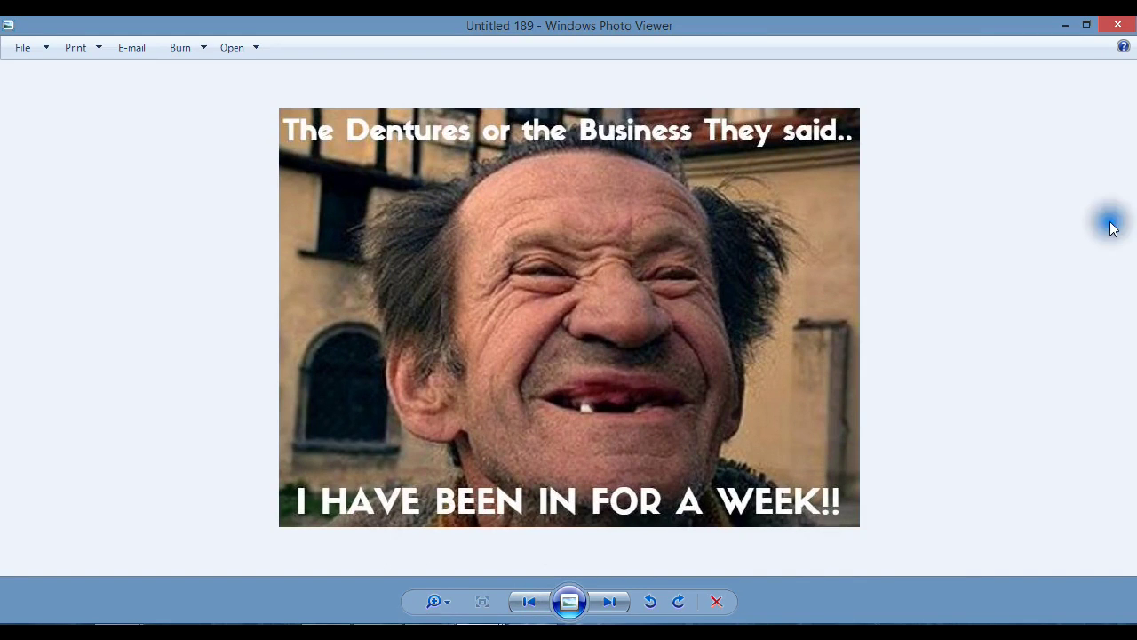
pyautogui.click(1130, 24)
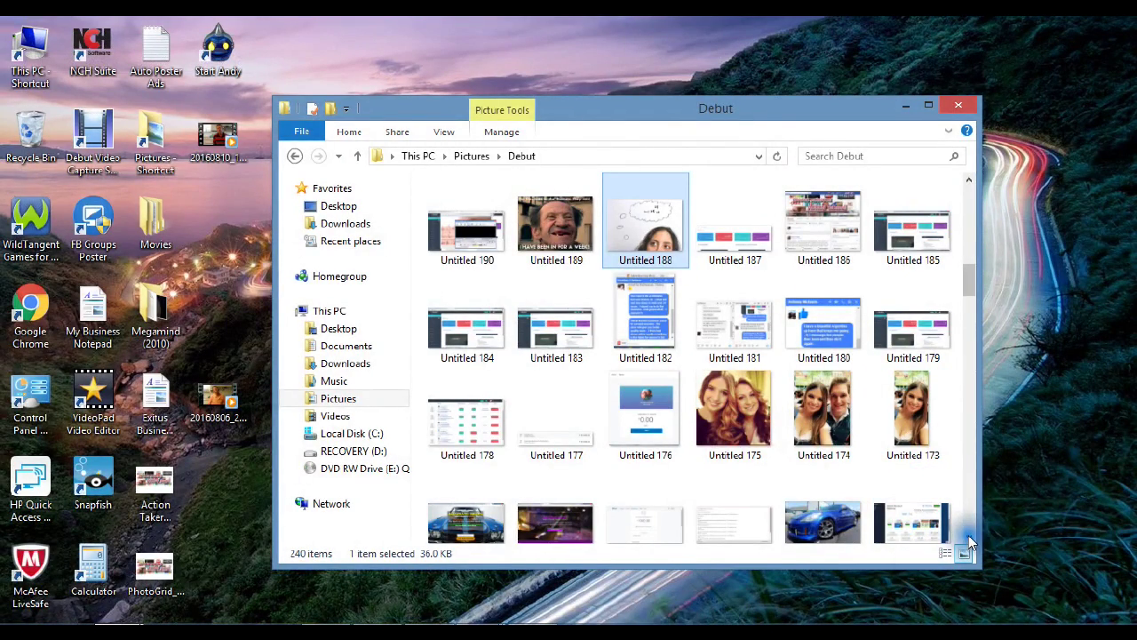
# Preview and close the Untitled 155 and Untitled 145 images.
pyautogui.scroll(-5, 970, 541)
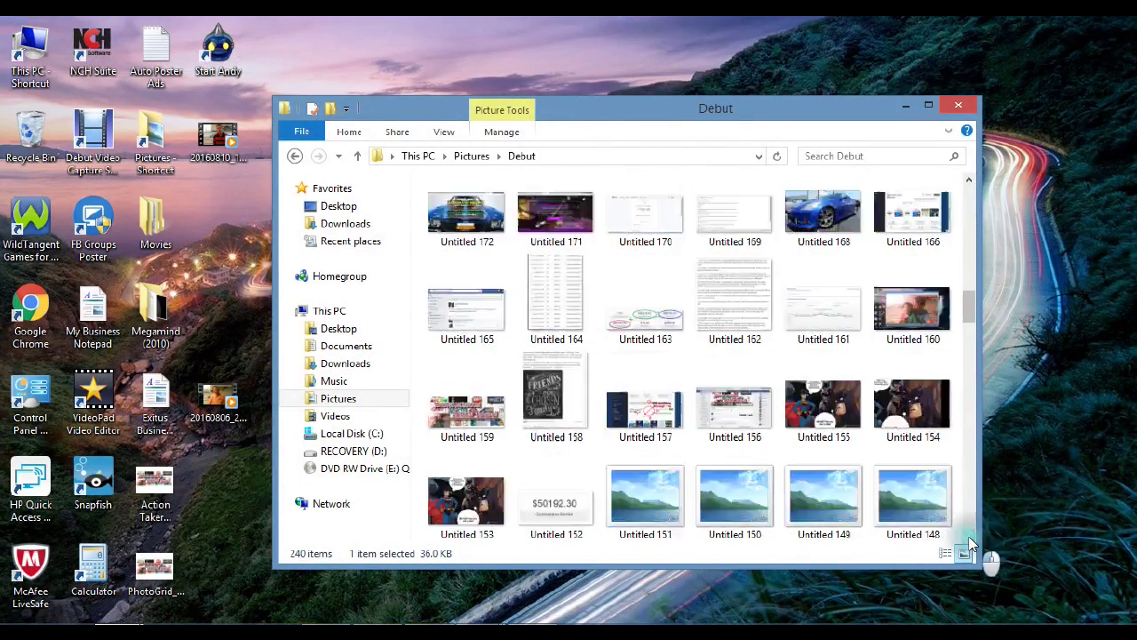
pyautogui.scroll(-1, 970, 542)
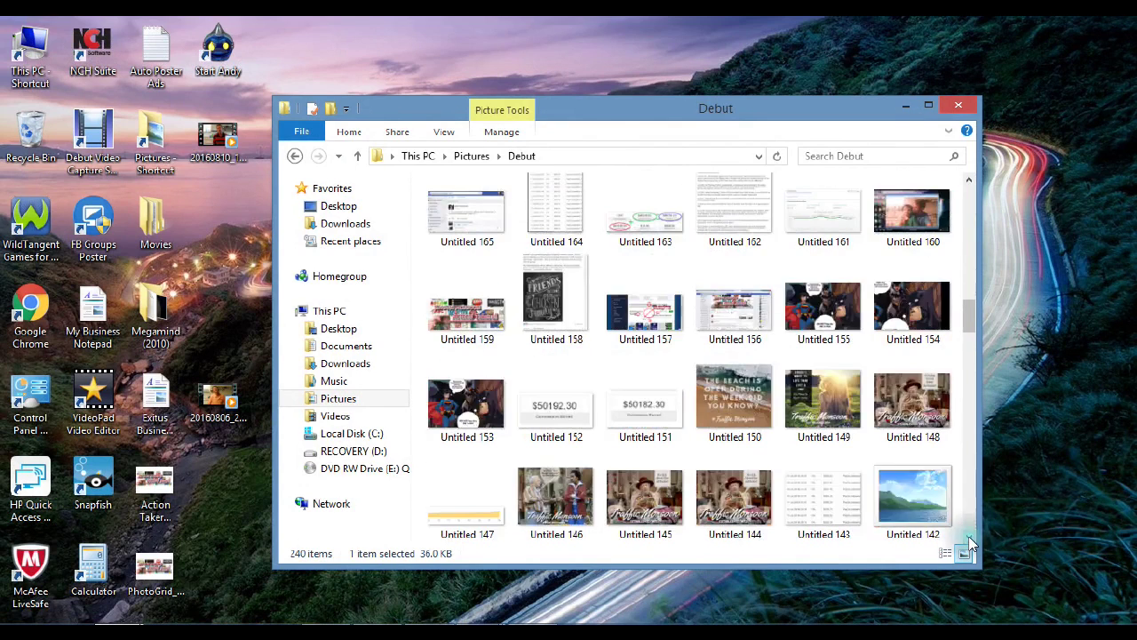
pyautogui.doubleClick(822, 306)
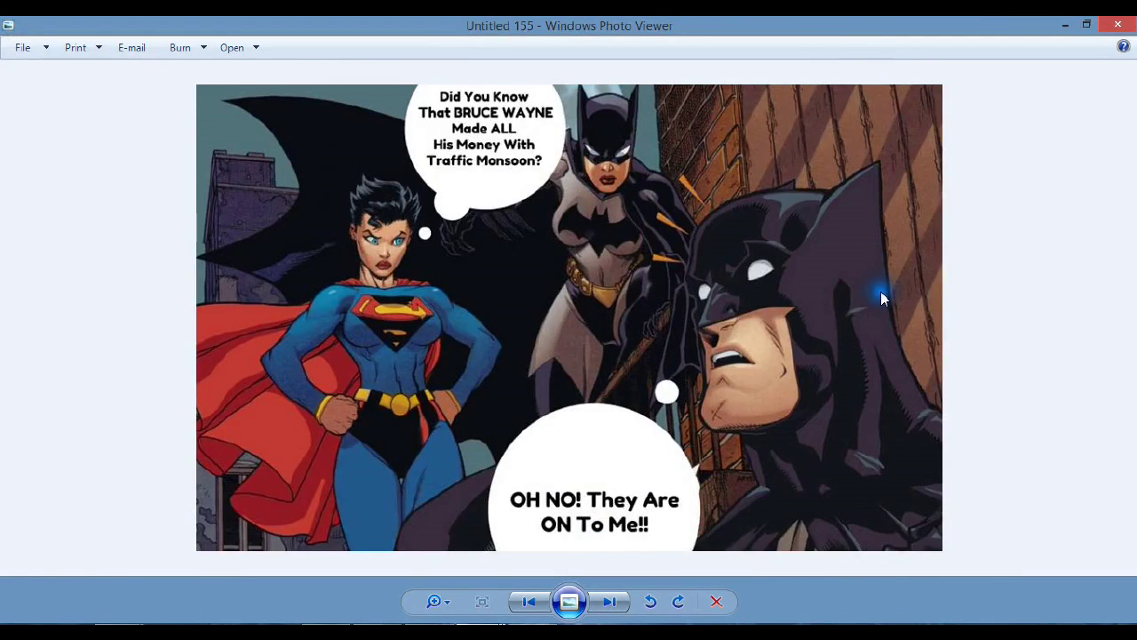
pyautogui.click(1117, 24)
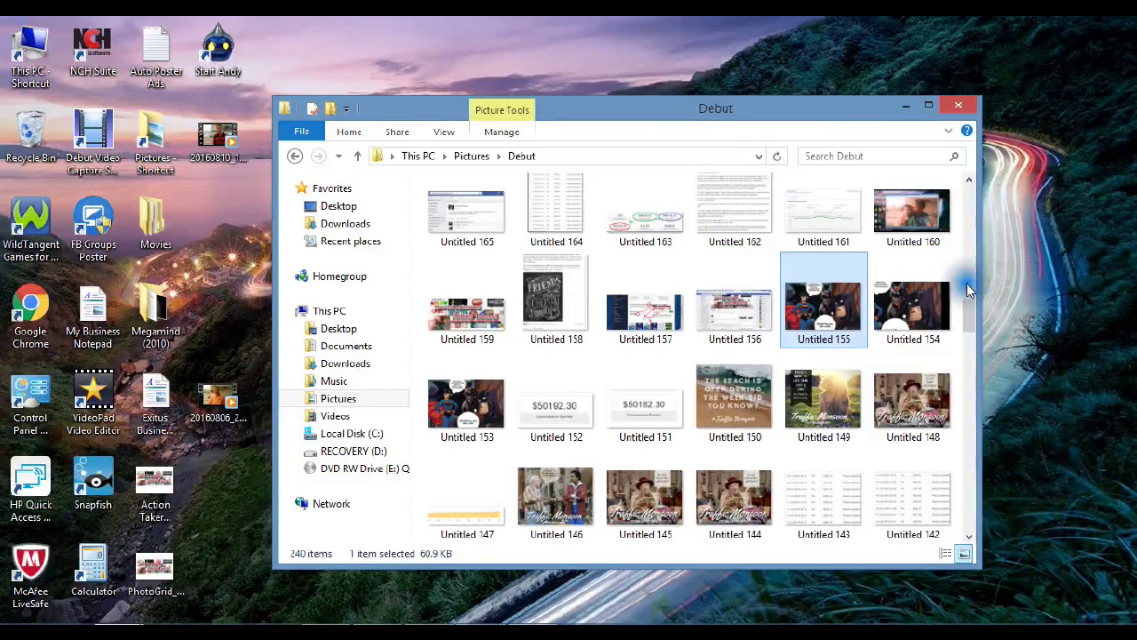
pyautogui.doubleClick(662, 502)
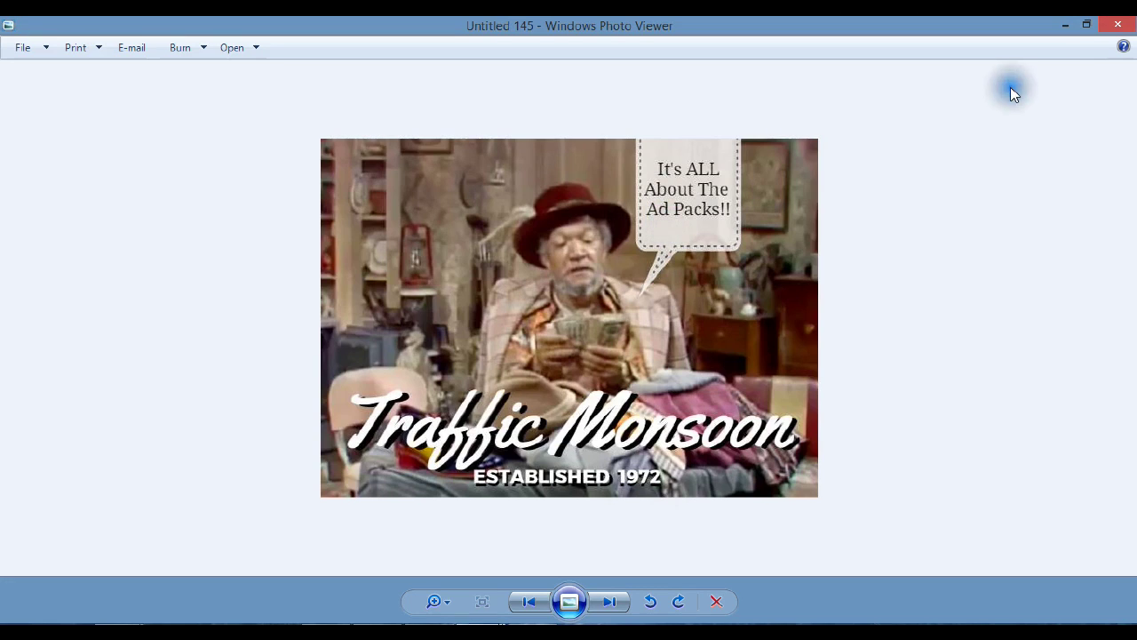
pyautogui.click(1117, 25)
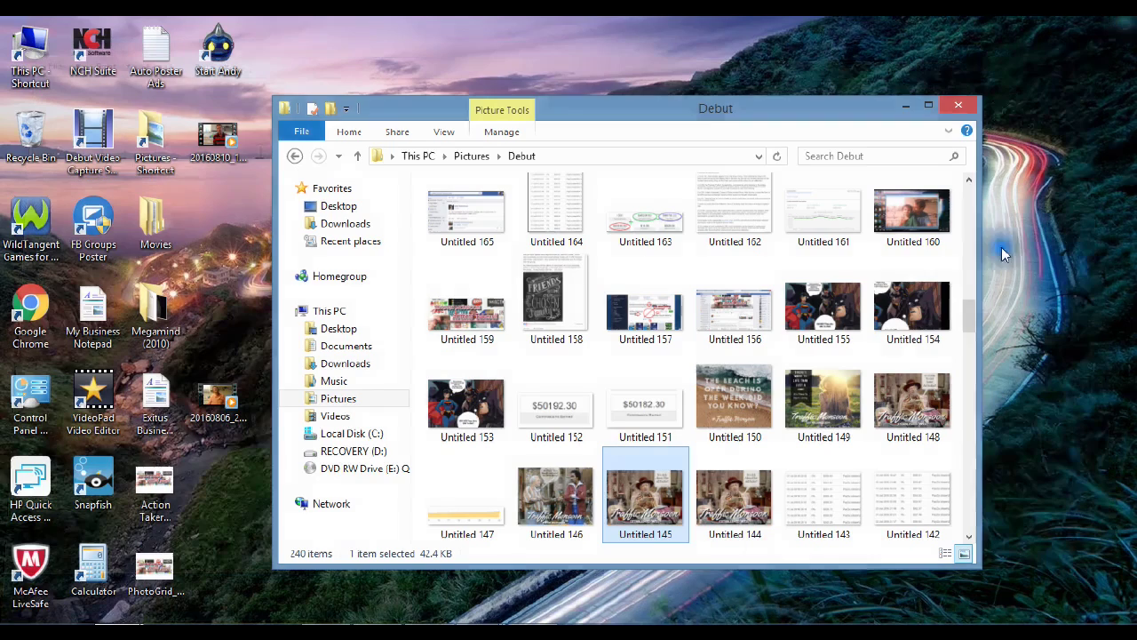
# Preview Untitled 144, 148 and 146, closing the first two and minimizing the last viewer.
pyautogui.doubleClick(746, 504)
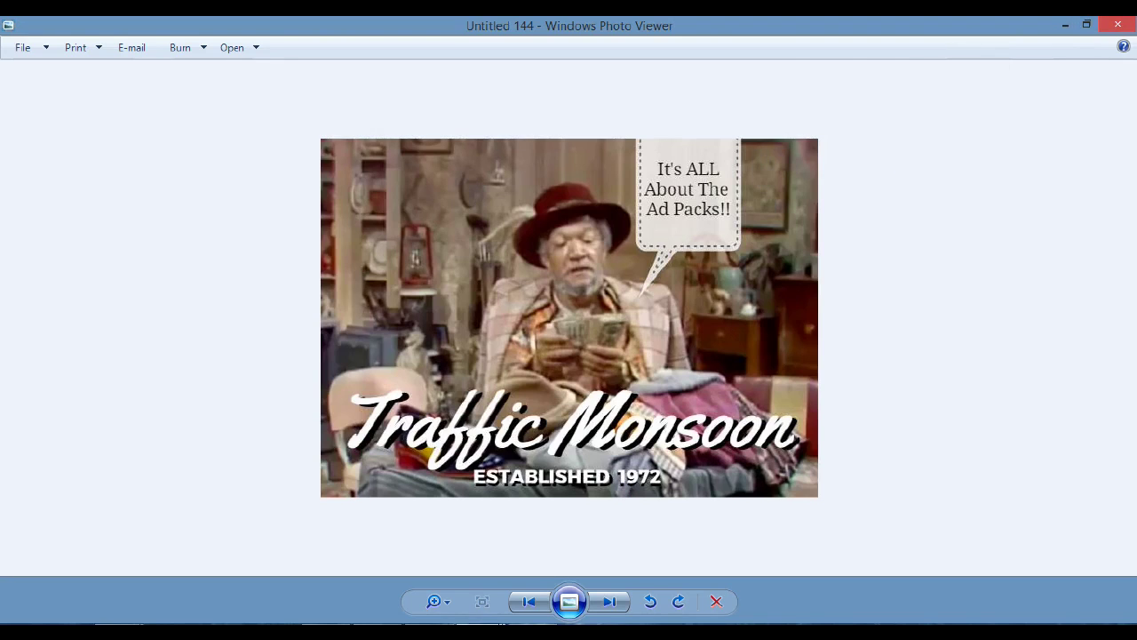
pyautogui.click(1117, 25)
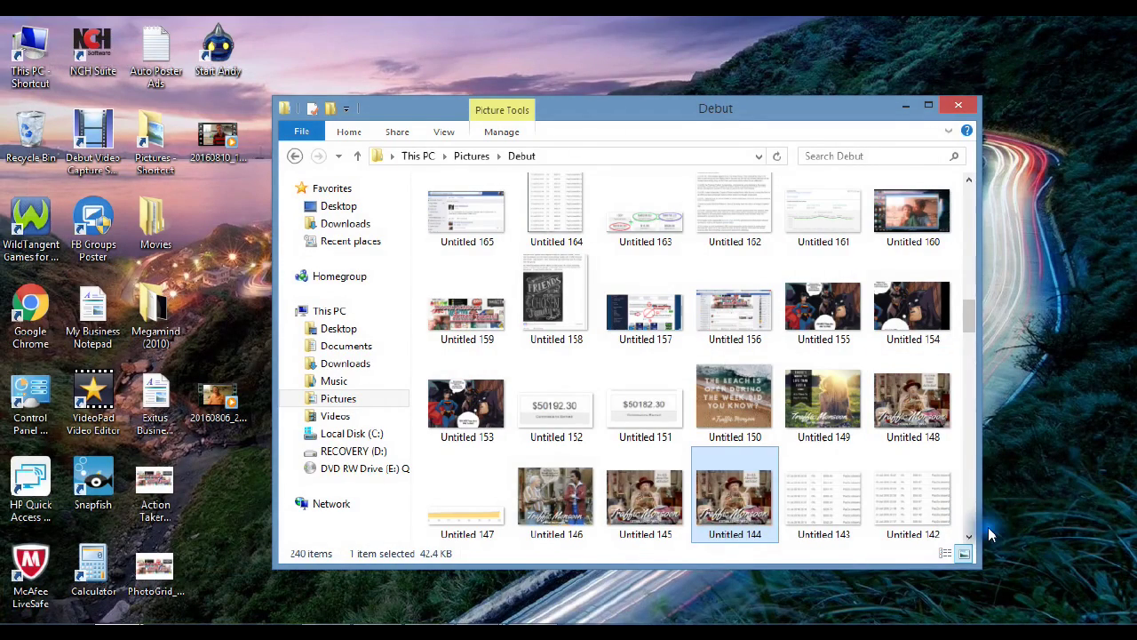
pyautogui.doubleClick(928, 408)
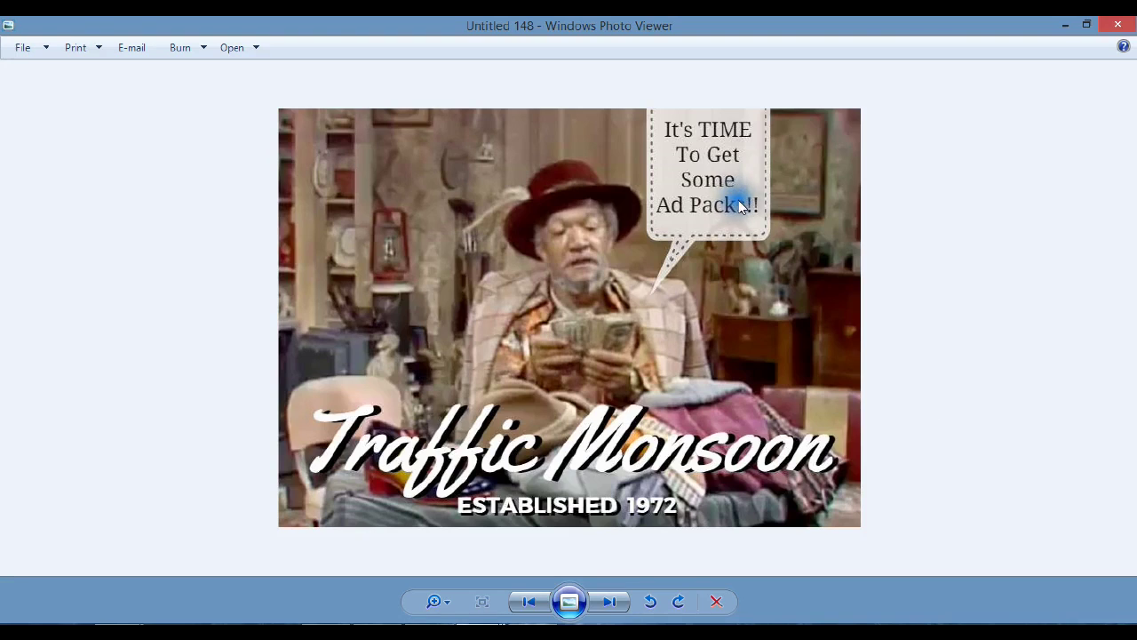
pyautogui.click(1117, 24)
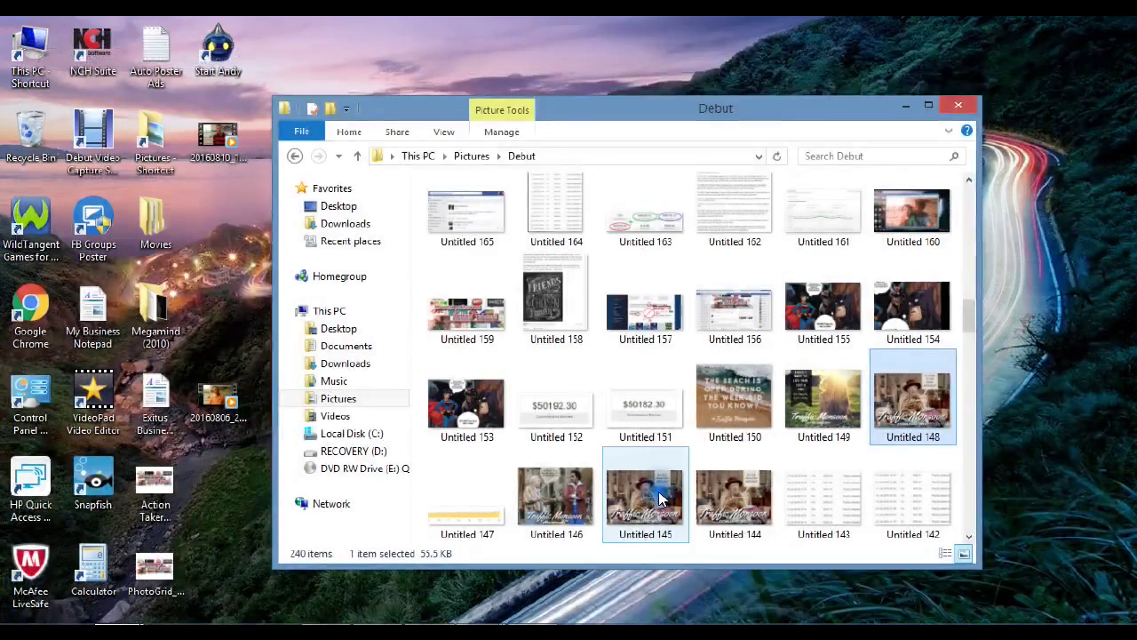
pyautogui.doubleClick(560, 497)
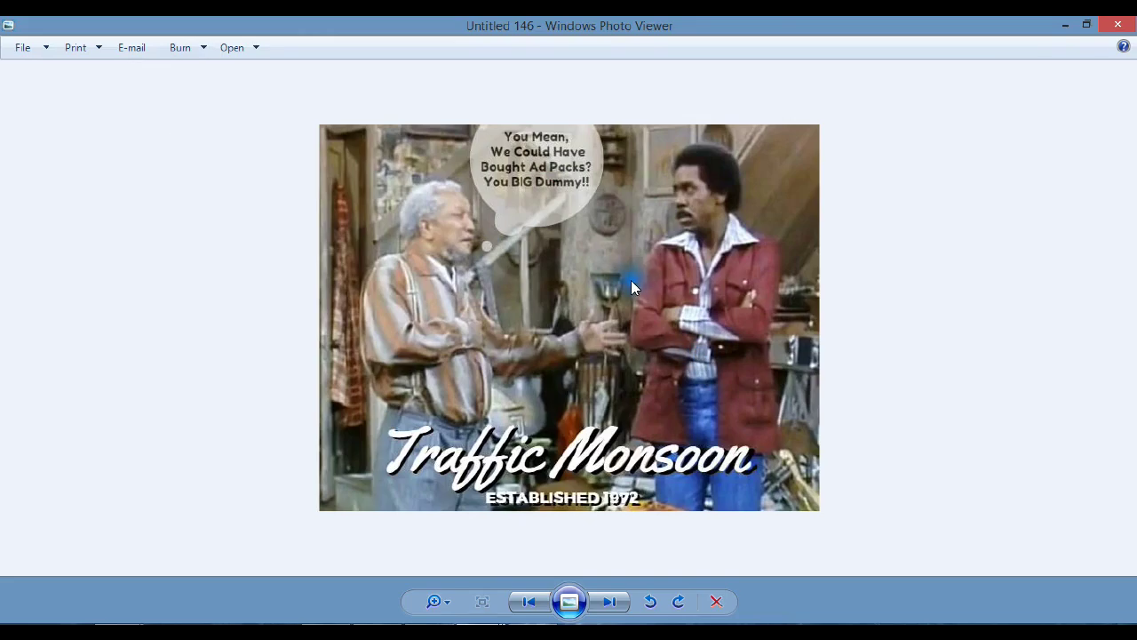
pyautogui.click(1065, 26)
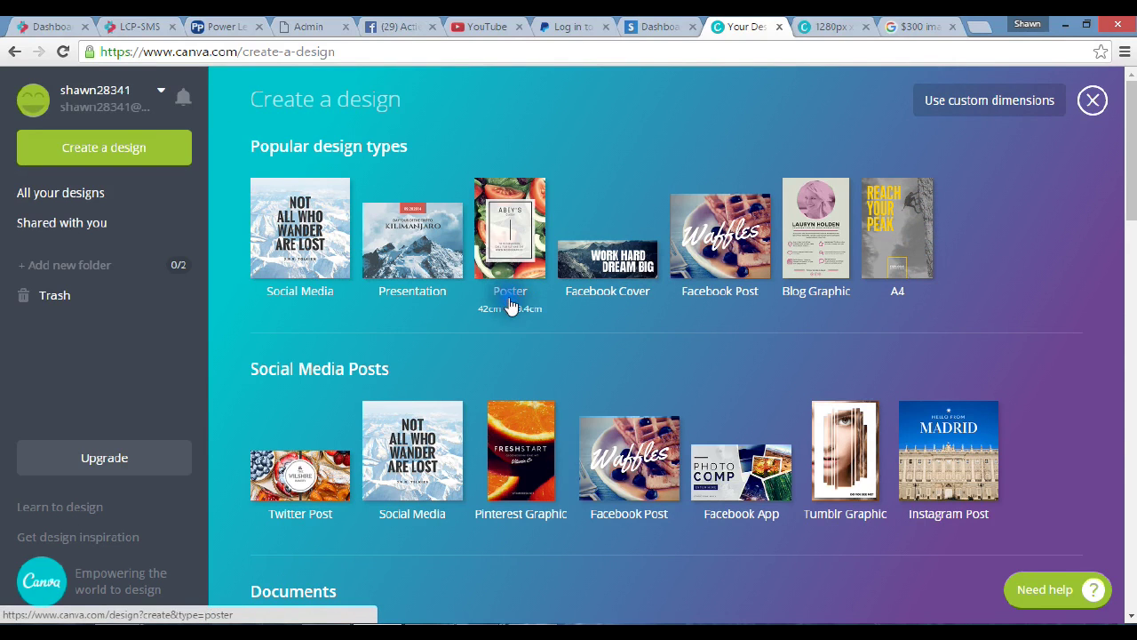
pyautogui.click(491, 26)
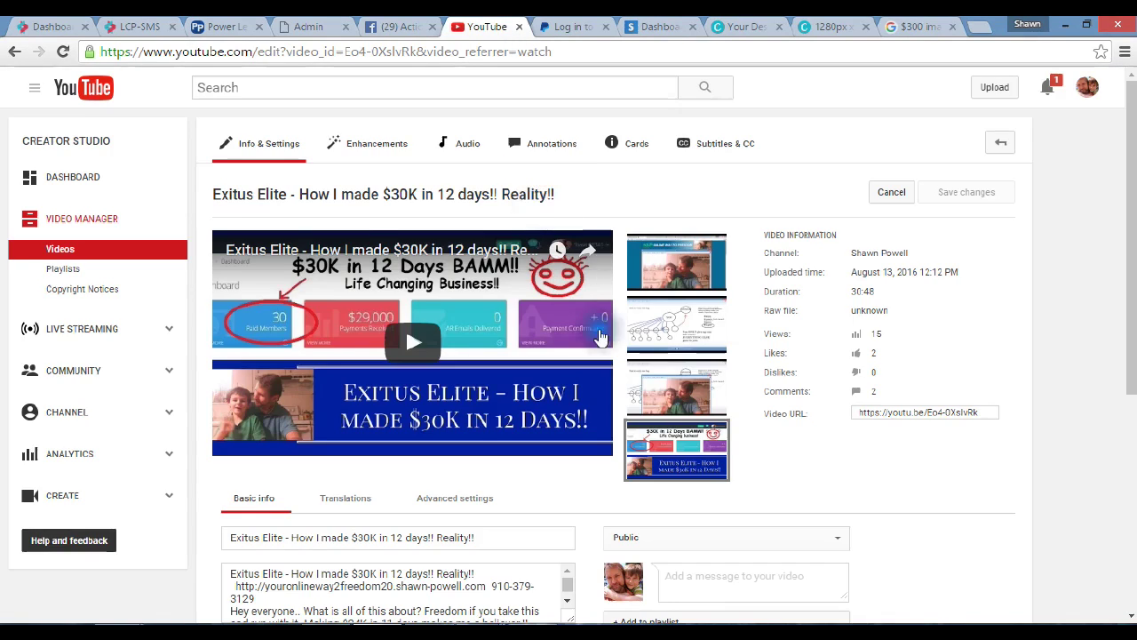
pyautogui.click(826, 490)
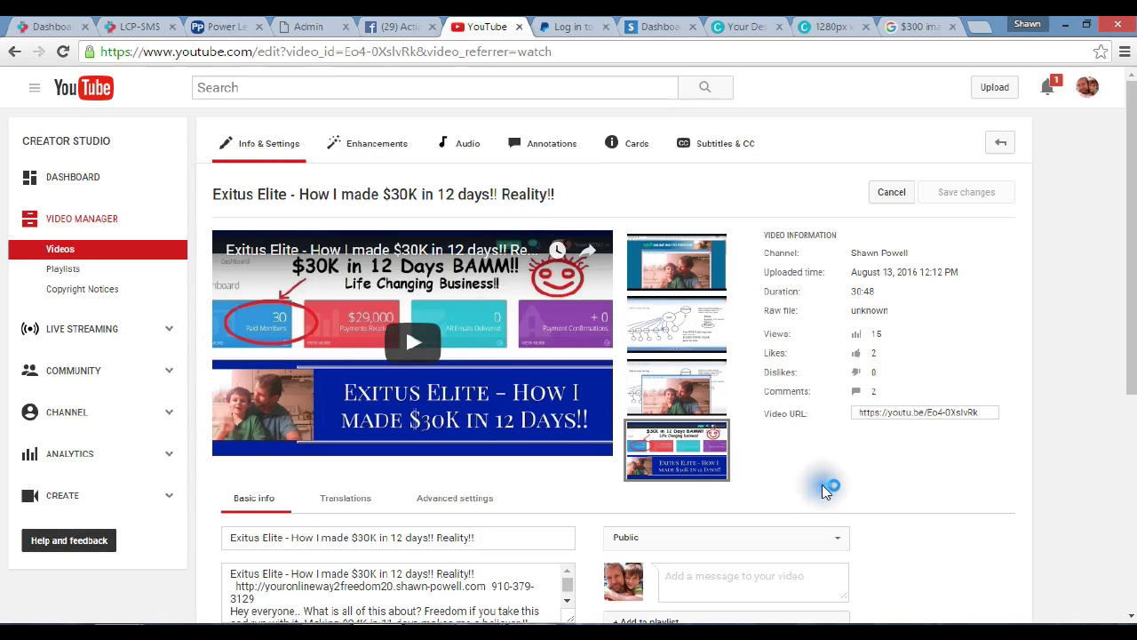